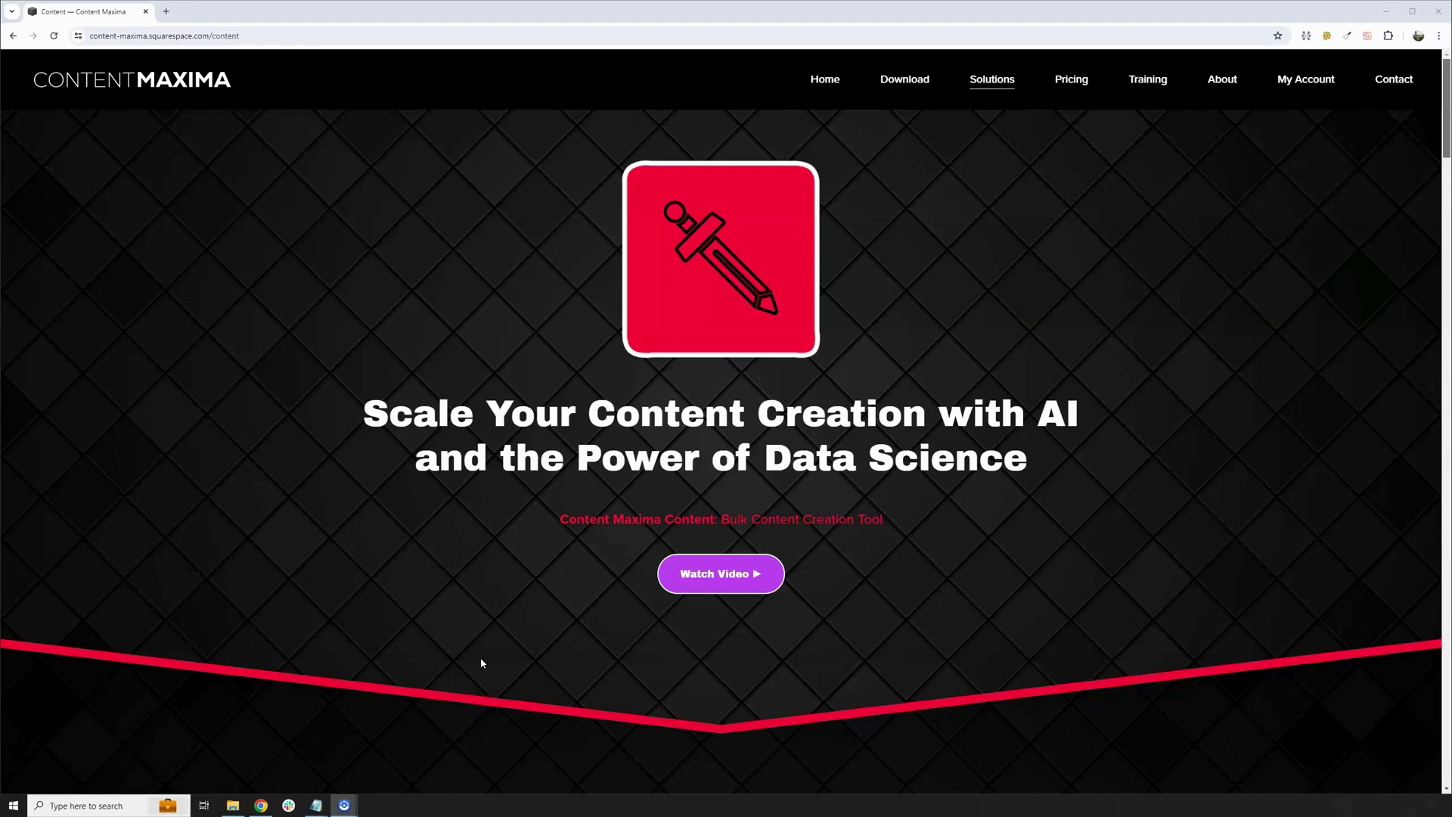
Minimize the browser, launch Content Maxima 2.0 from its folder, and move its main window clear of the console
left_click(1386, 11)
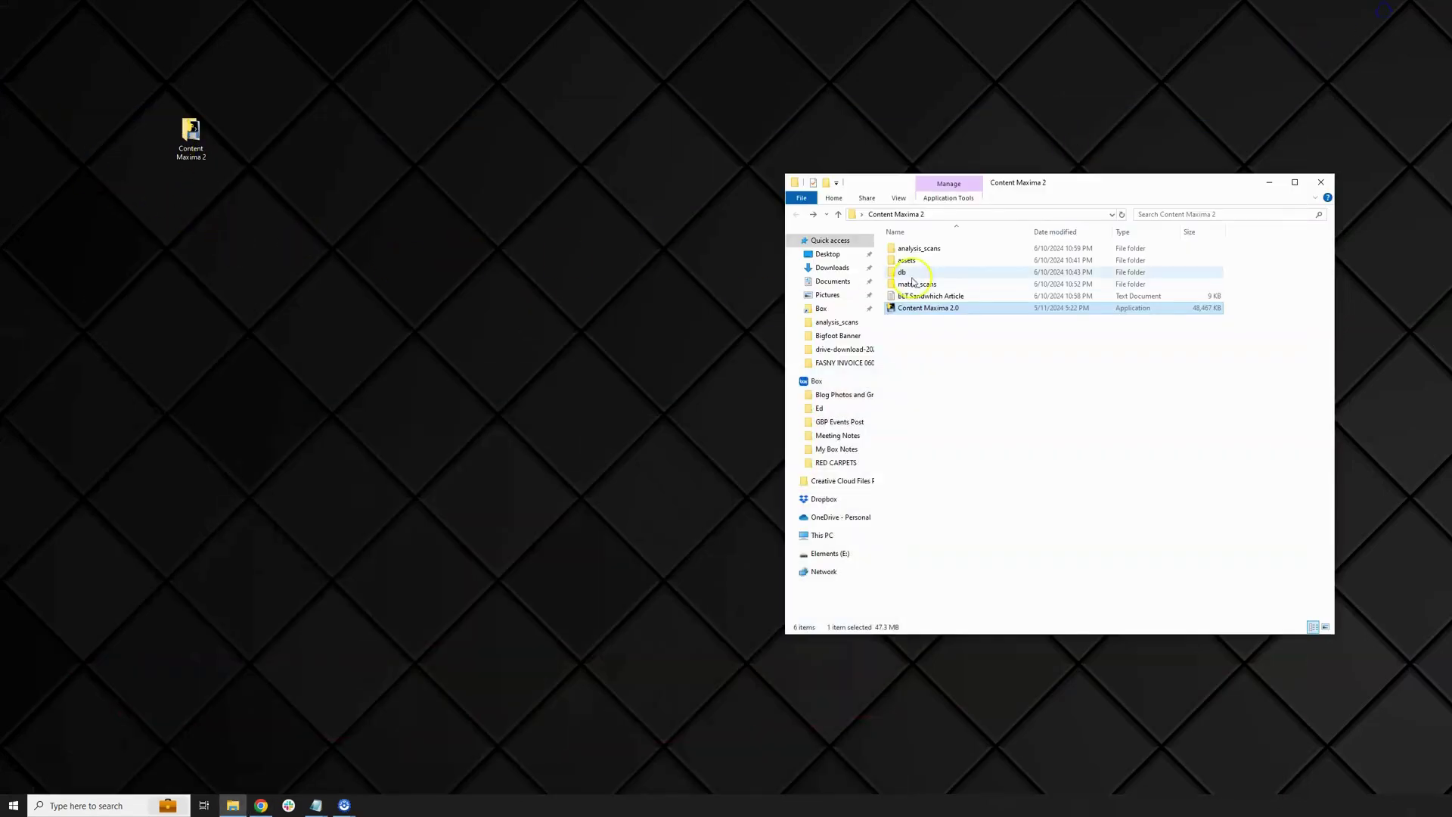
left_click_drag(1047, 186, 809, 171)
double_click(707, 292)
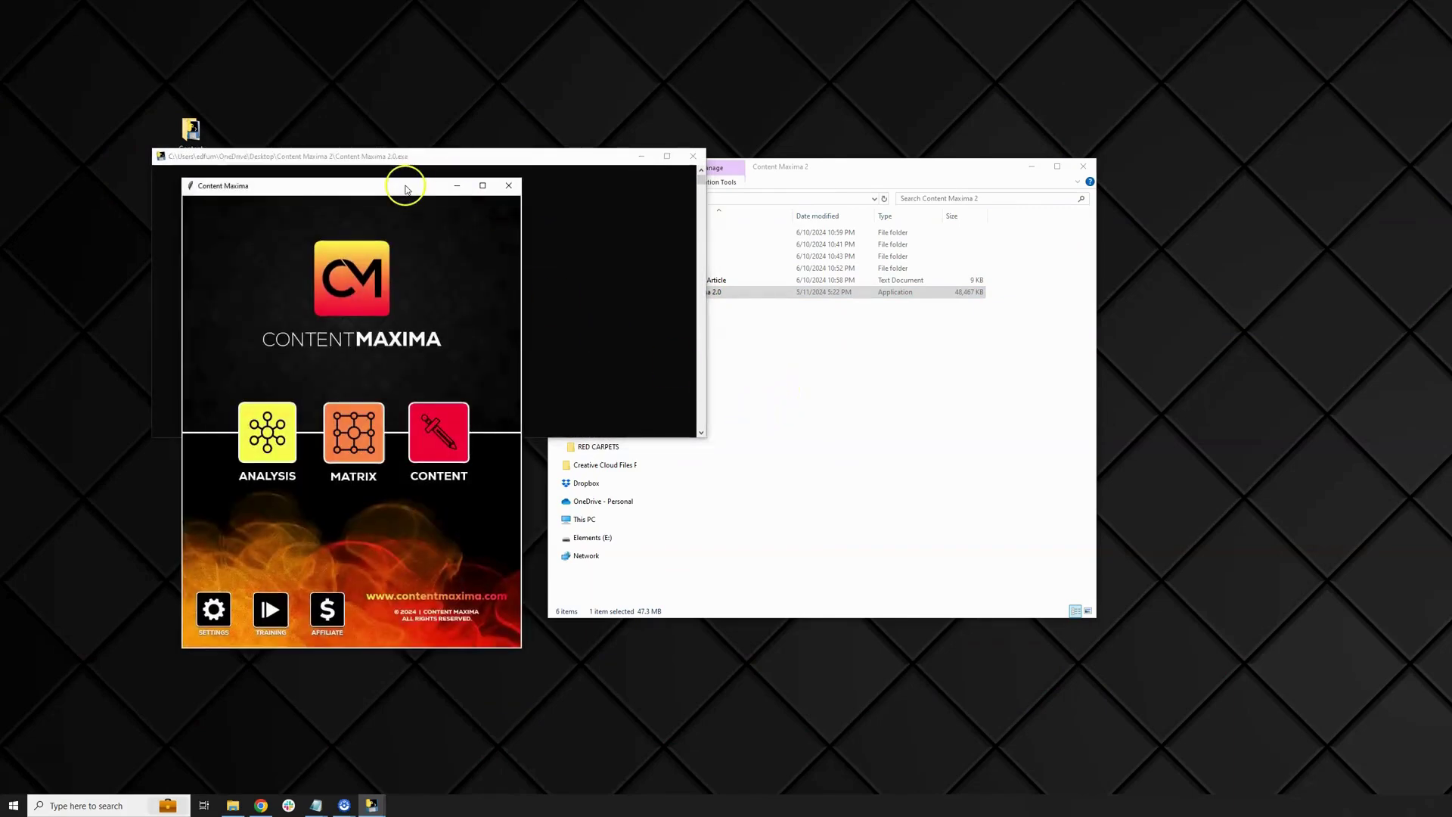
left_click_drag(406, 179, 453, 94)
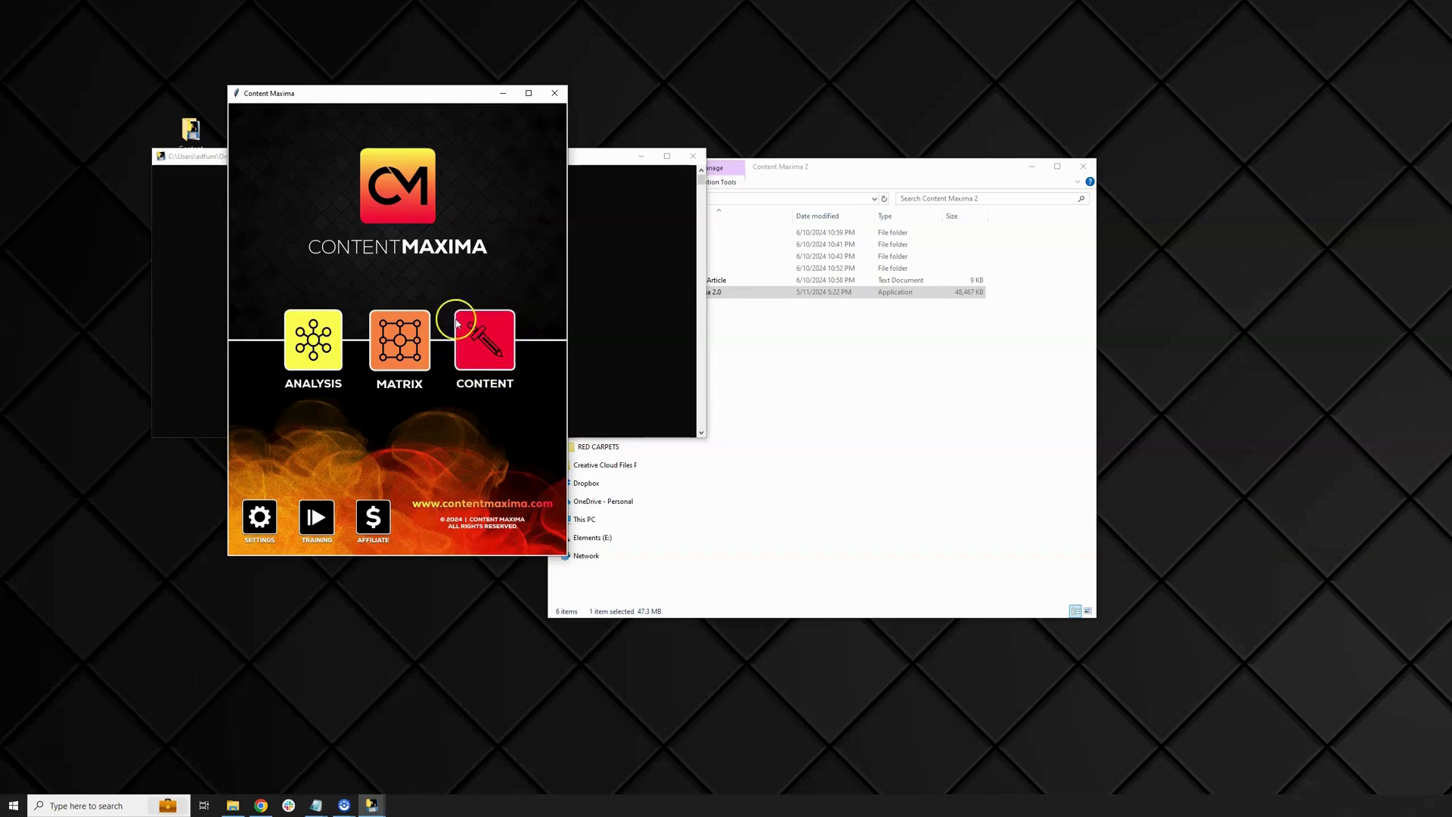
Open the Content tool and arrange its window beside the main Content Maxima window
left_click(496, 340)
left_click_drag(364, 196, 504, 124)
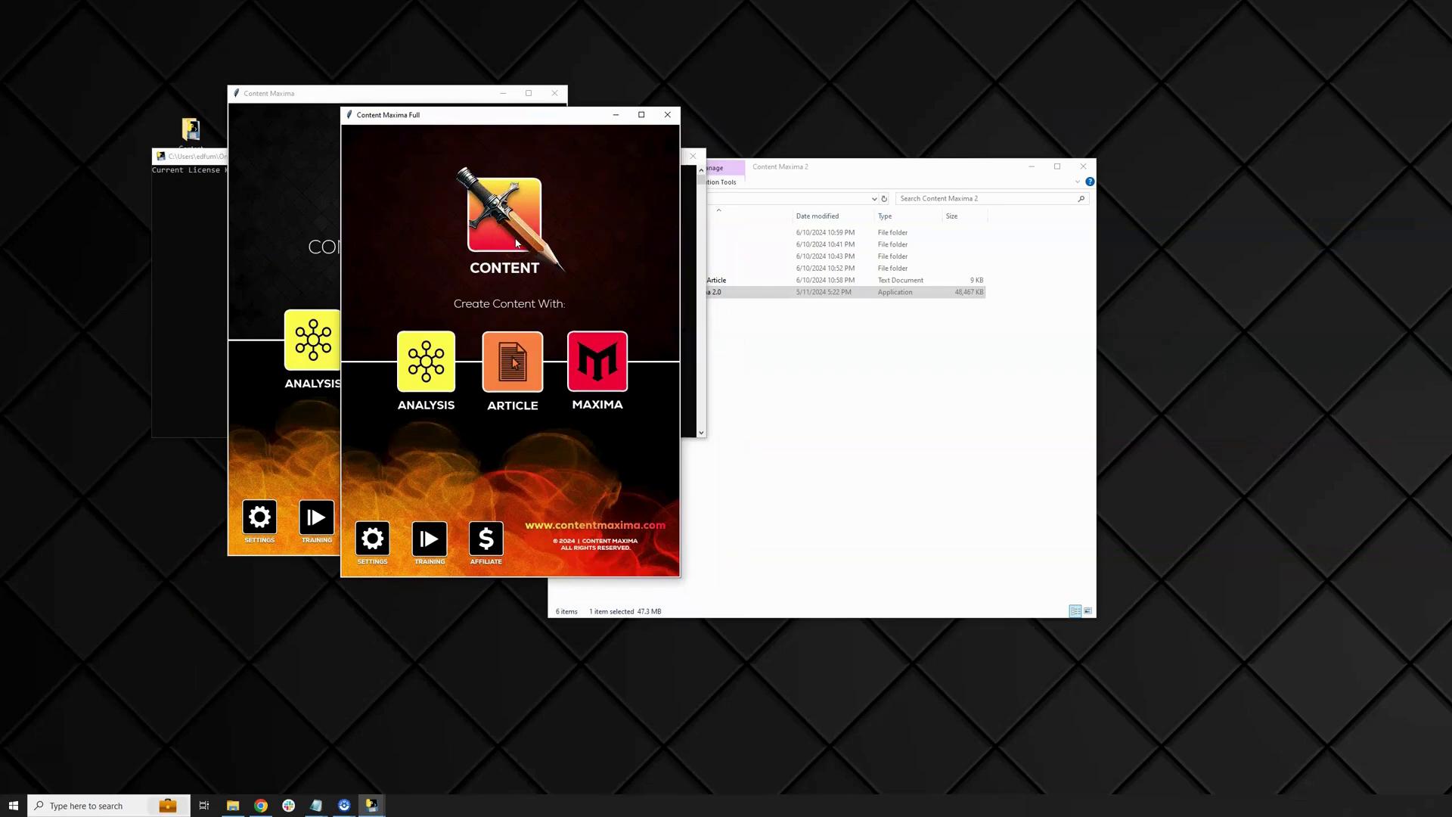
left_click_drag(478, 119, 635, 97)
mouse_move(376, 100)
left_mouse_down()
mouse_move(391, 86)
mouse_move(362, 101)
left_mouse_up()
left_click_drag(638, 83, 574, 91)
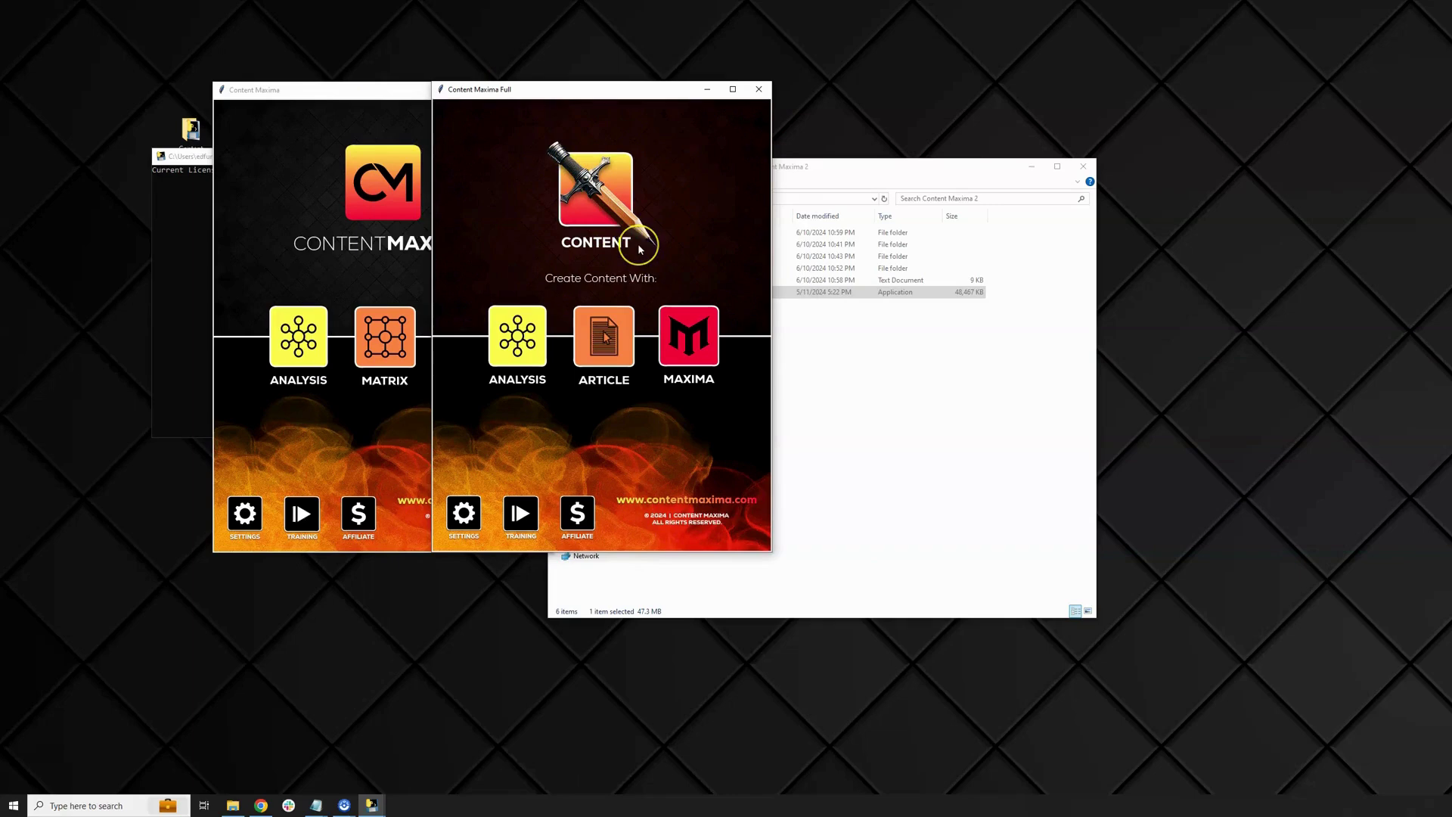
left_click_drag(557, 92, 588, 61)
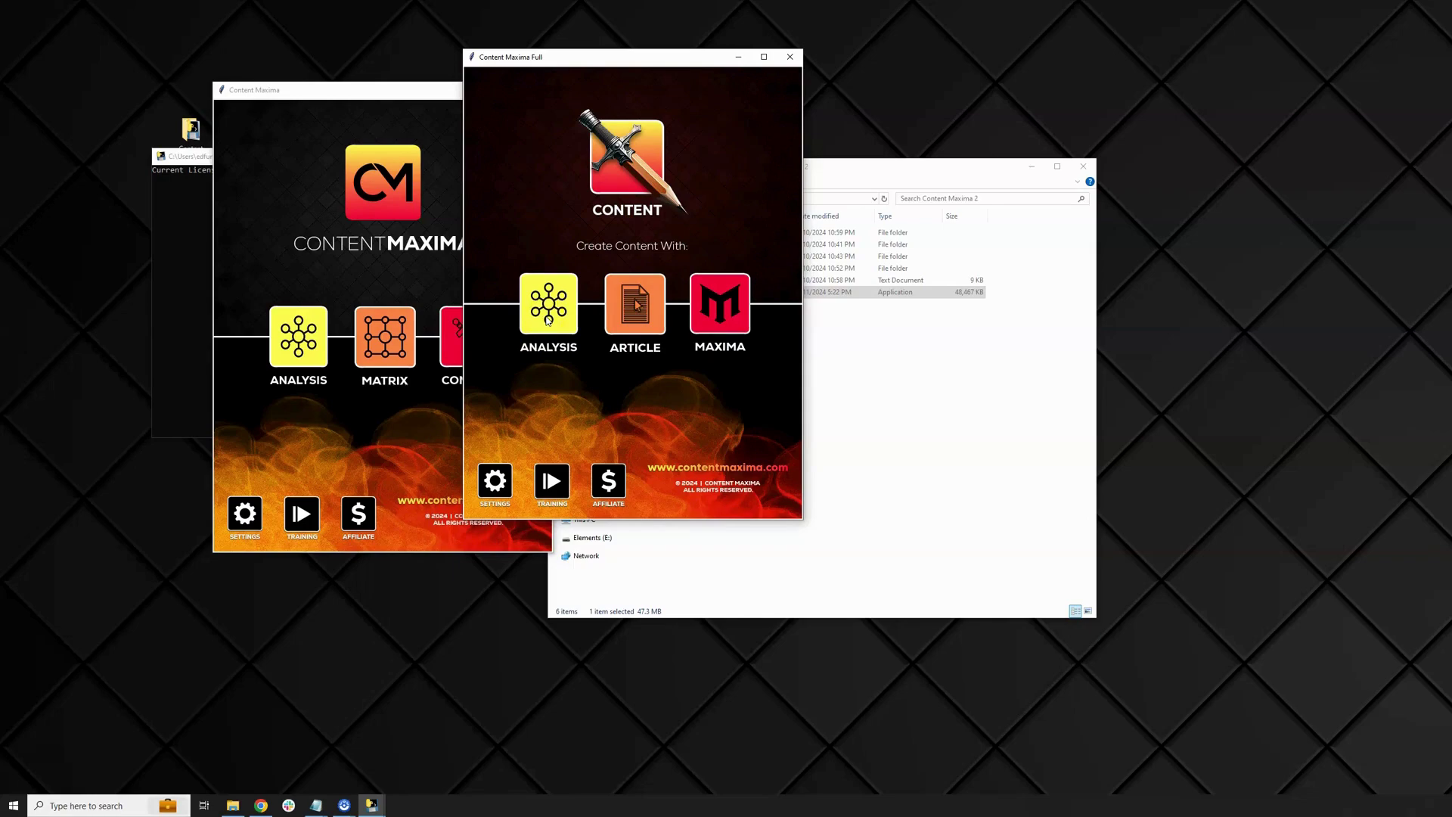
Open the Analysis tool from the main window and review its keyword, related terms and tier 2 terms fields
left_click(278, 92)
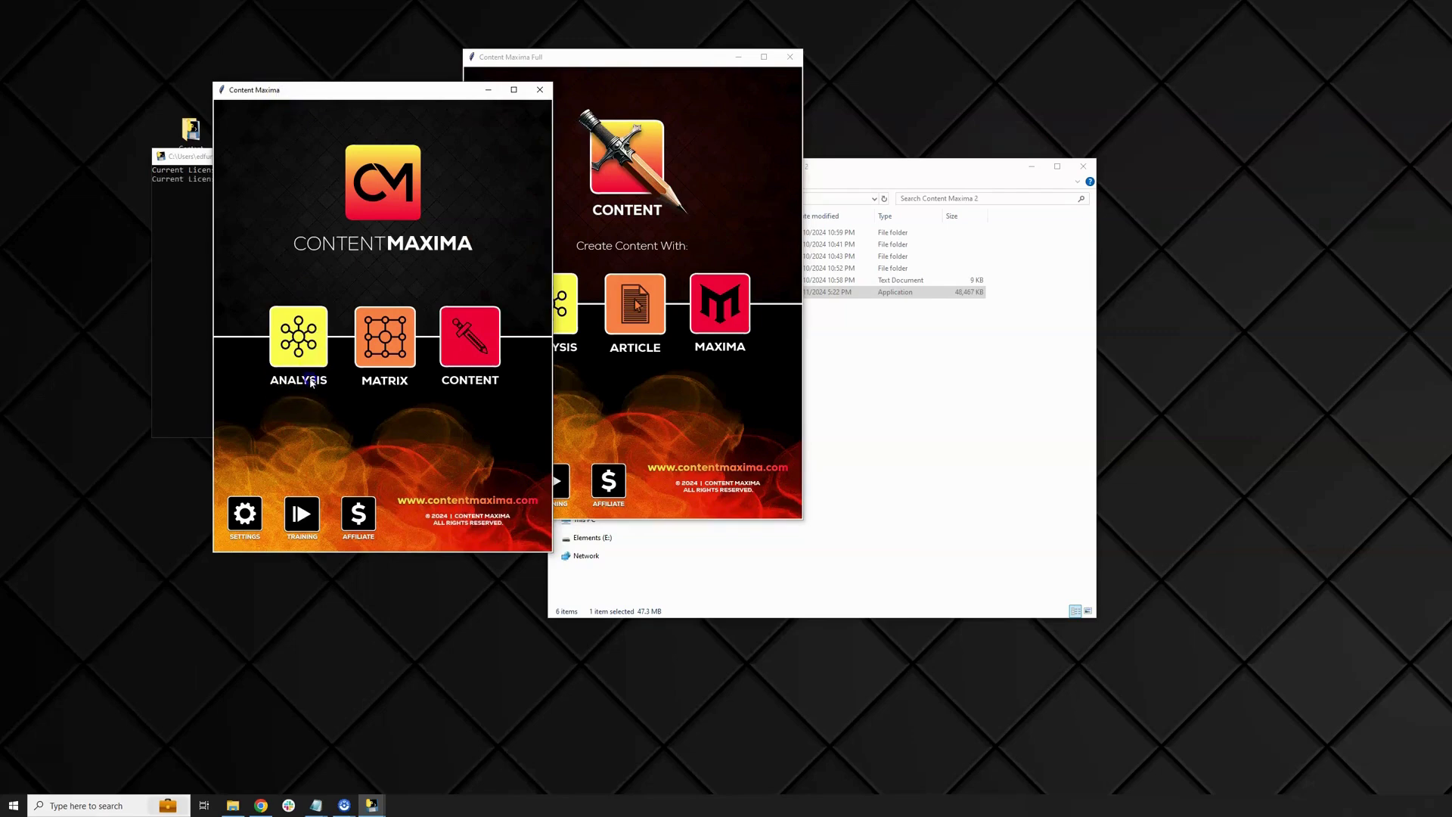
left_click(311, 382)
left_click_drag(188, 15, 249, 39)
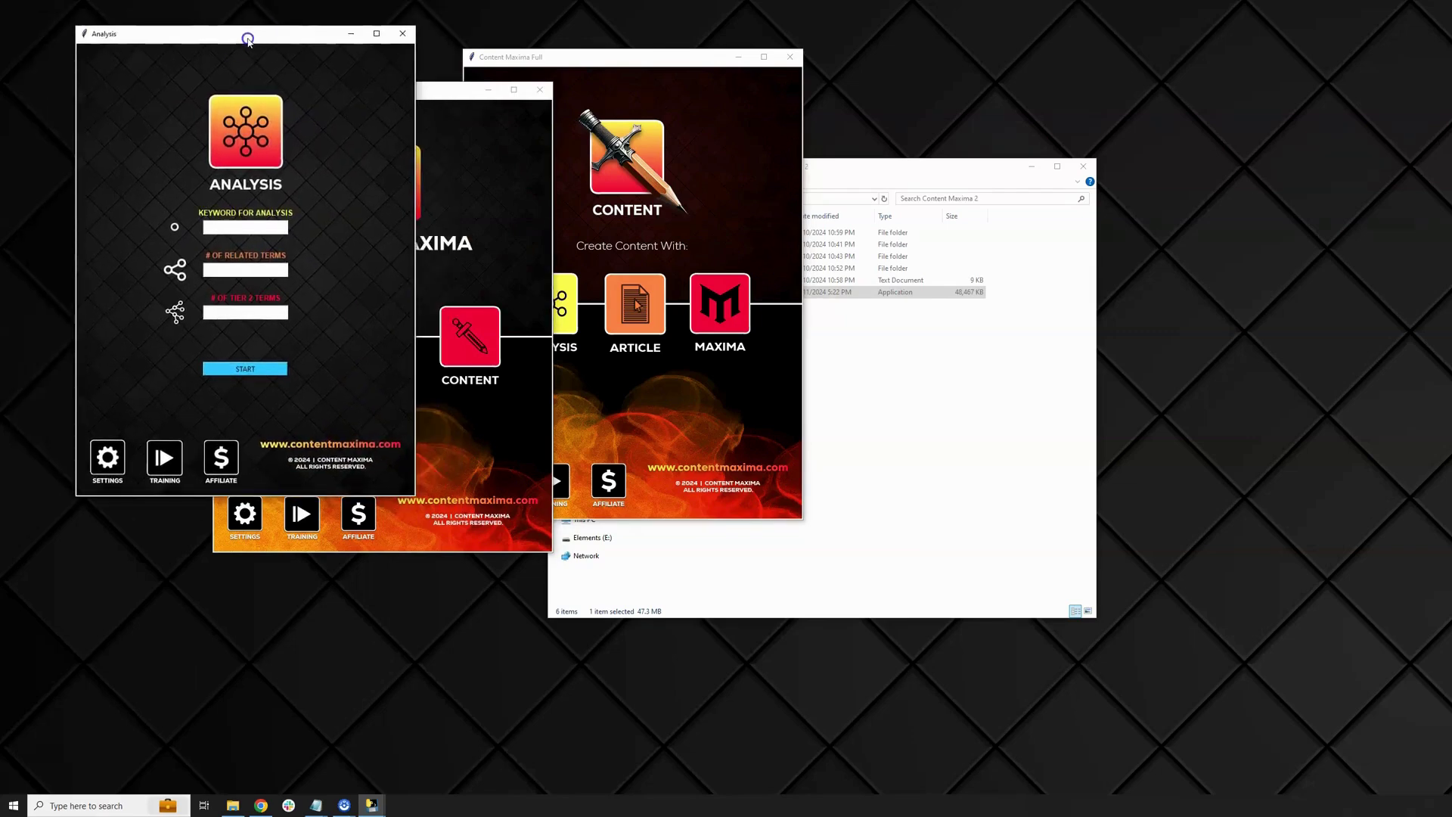
left_click(276, 222)
left_click(249, 266)
left_click(251, 312)
Look through the analysis_scans folder inside Content Maxima 2, then return to the parent folder
left_click(463, 94)
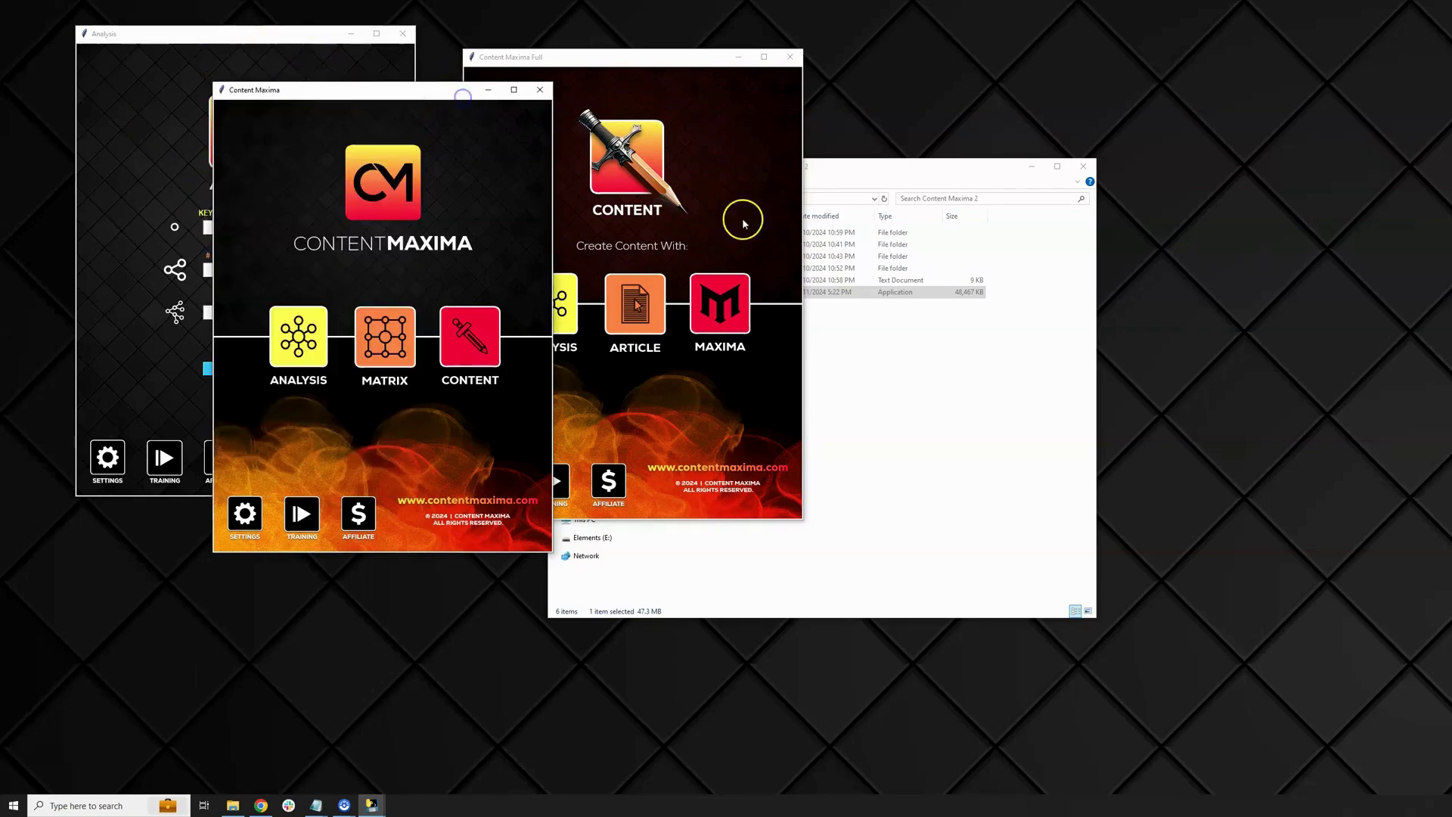
left_click(901, 347)
left_click(691, 235)
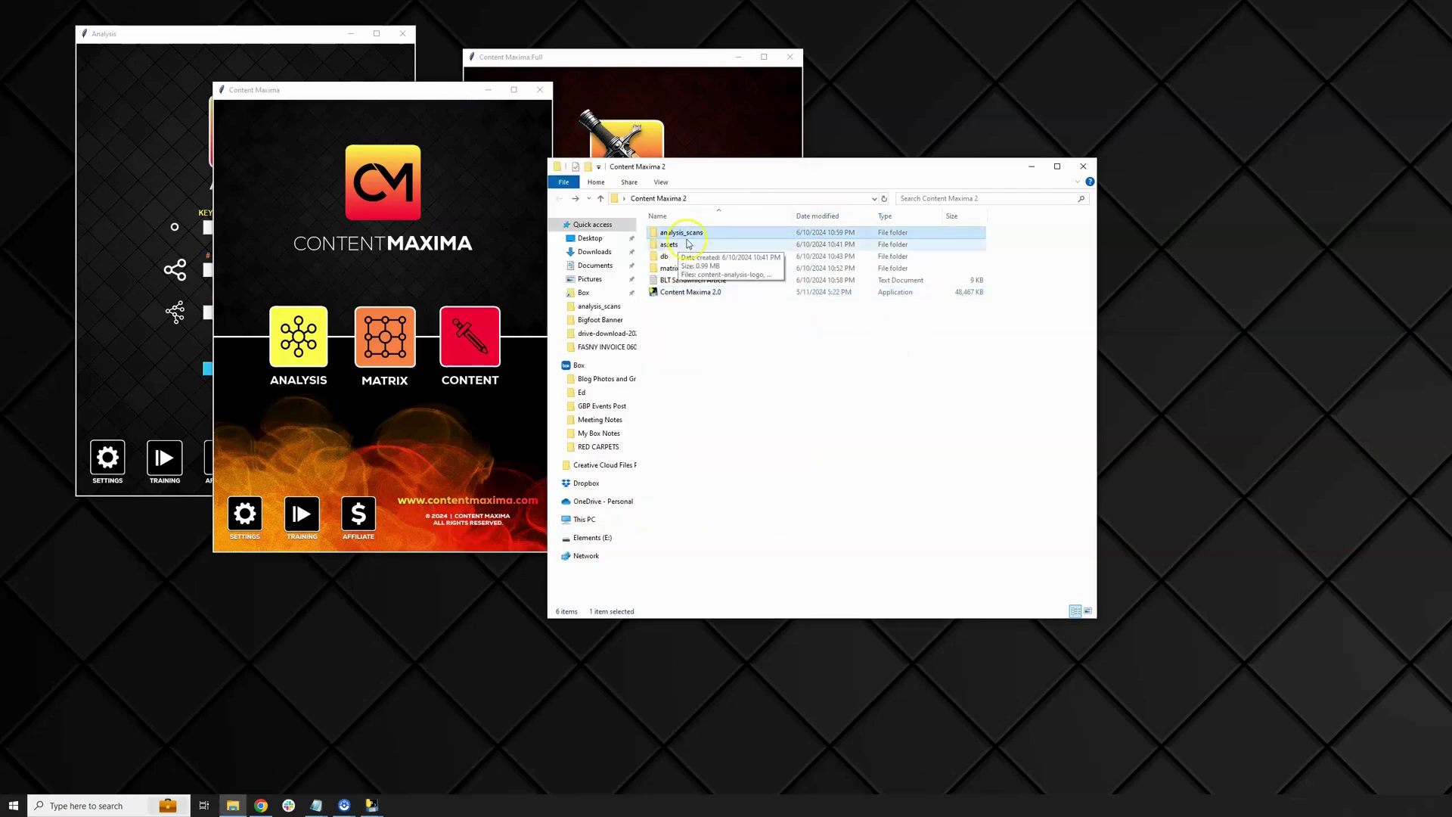
left_click(696, 237)
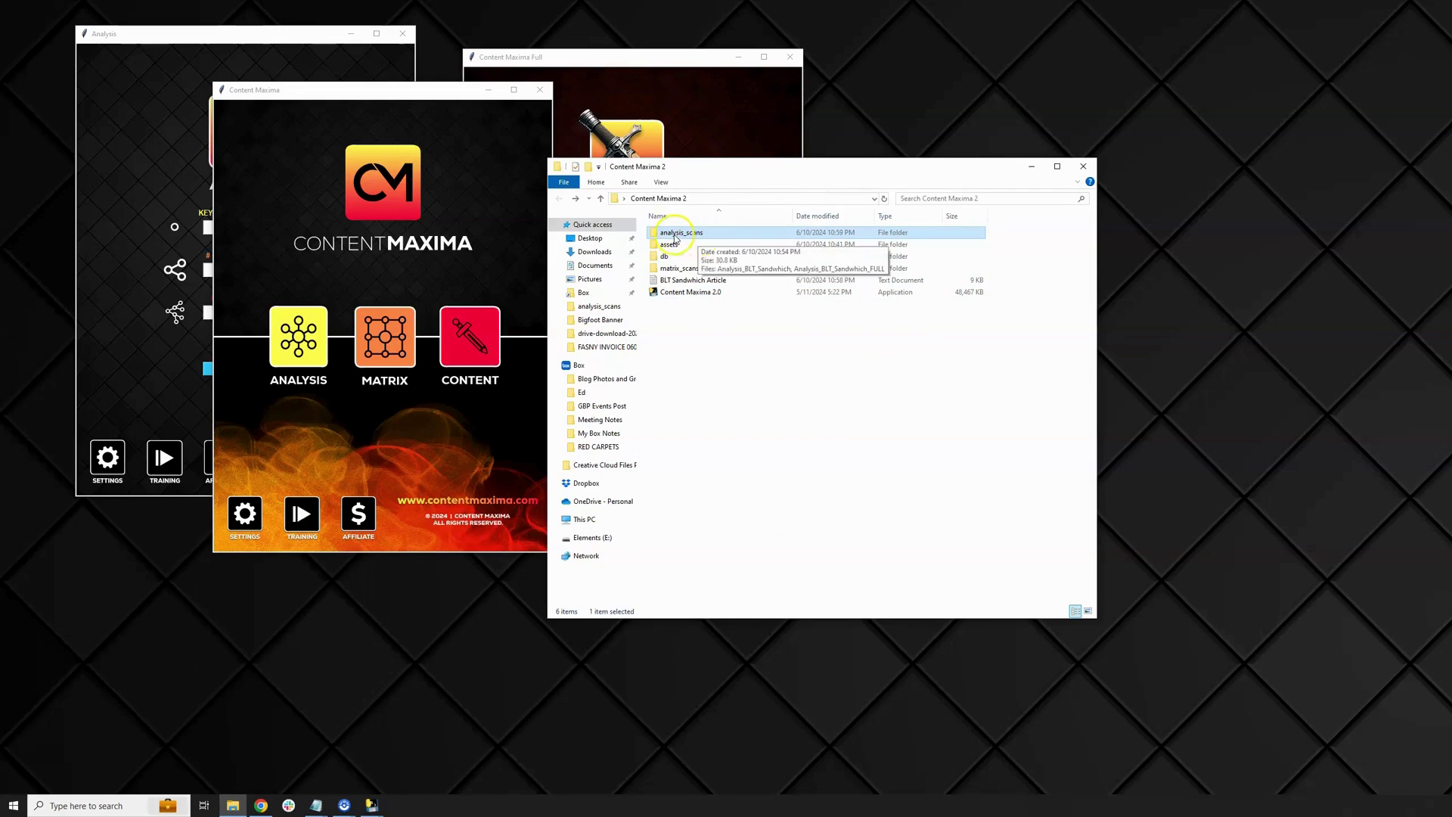
double_click(692, 236)
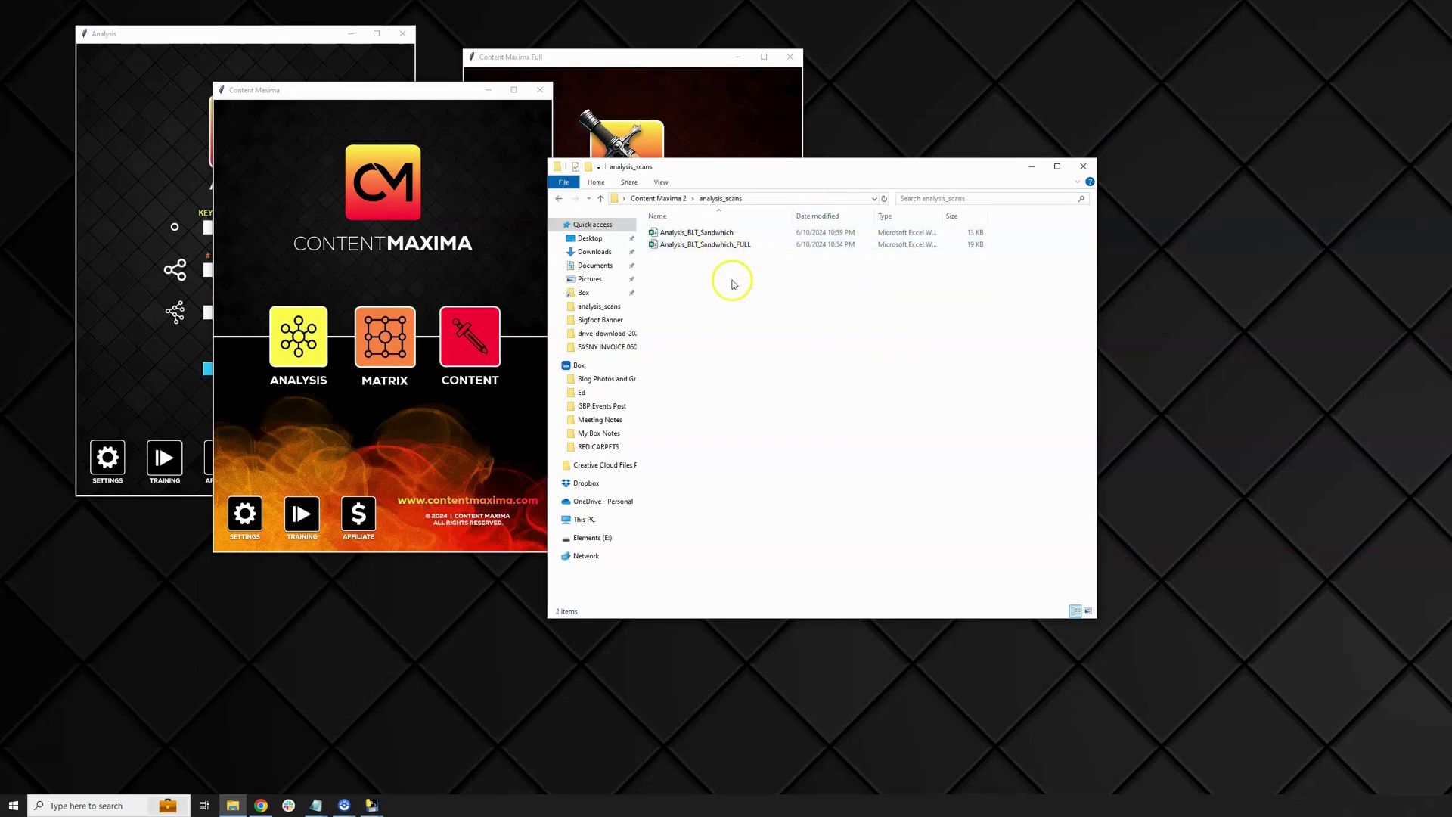
key("alt+Left")
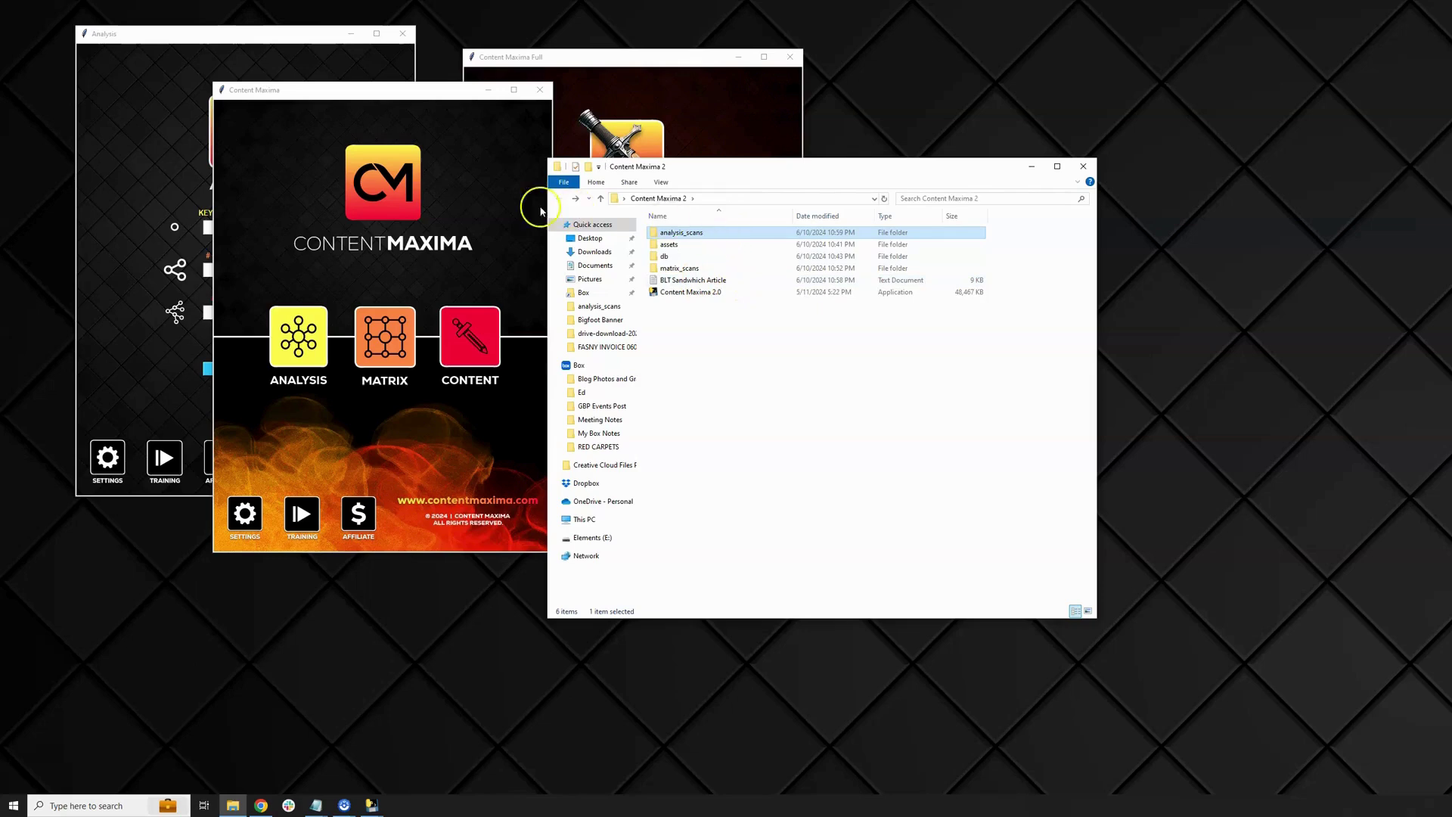
Open the Content Buildout From Analysis tool and move its window clear of the Content window
left_click(554, 56)
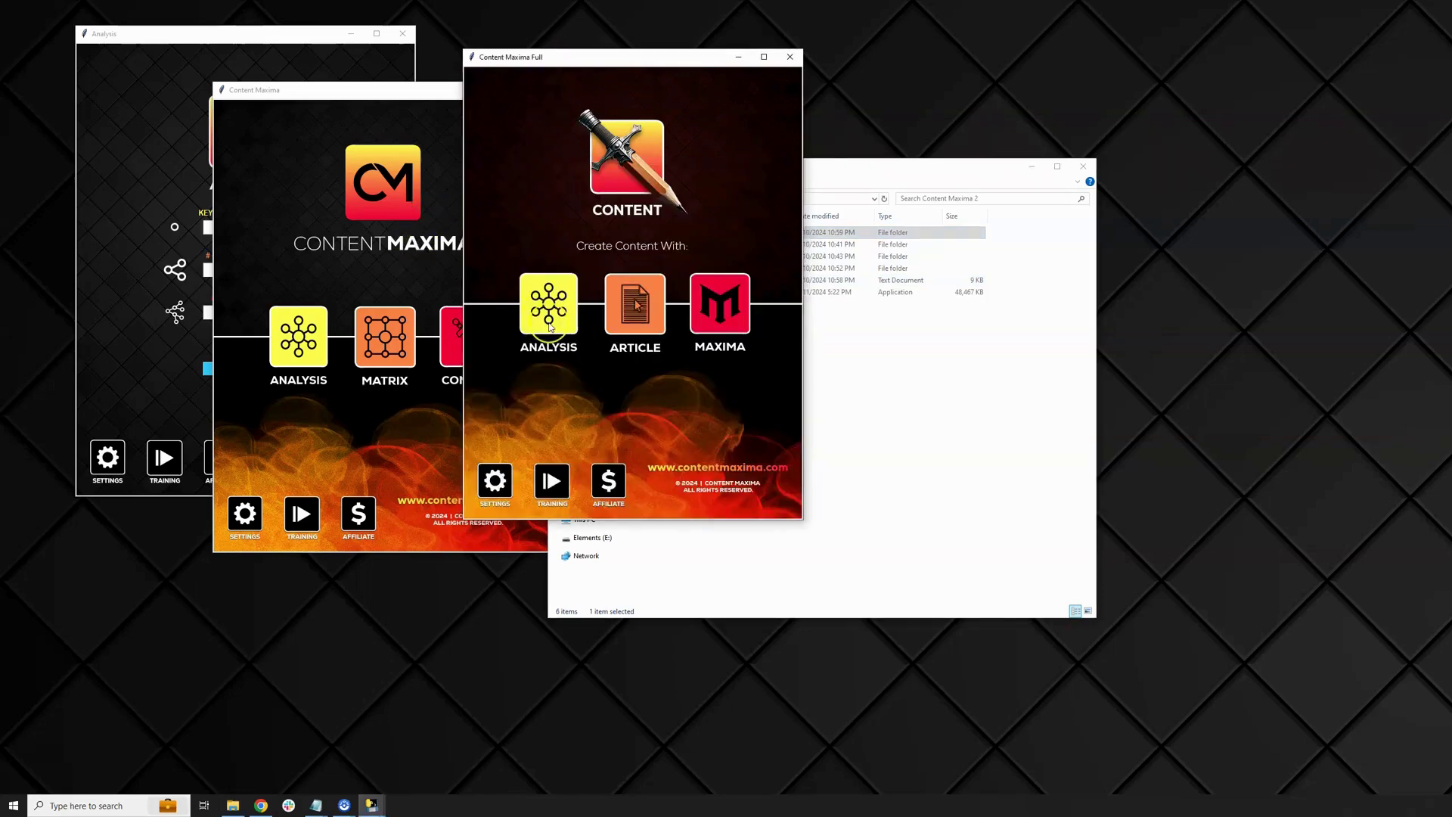
left_click(550, 323)
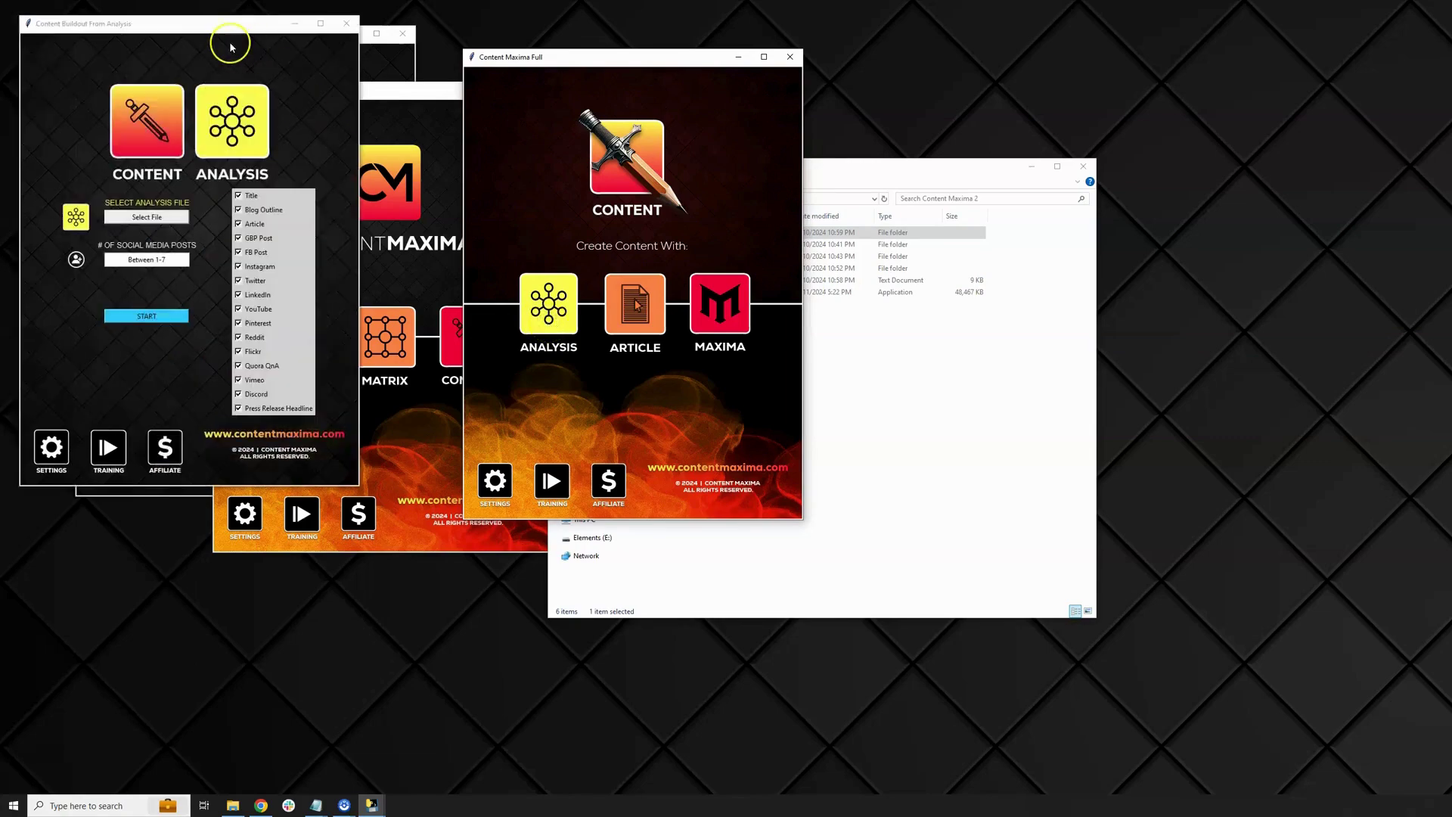
left_click_drag(214, 26, 376, 83)
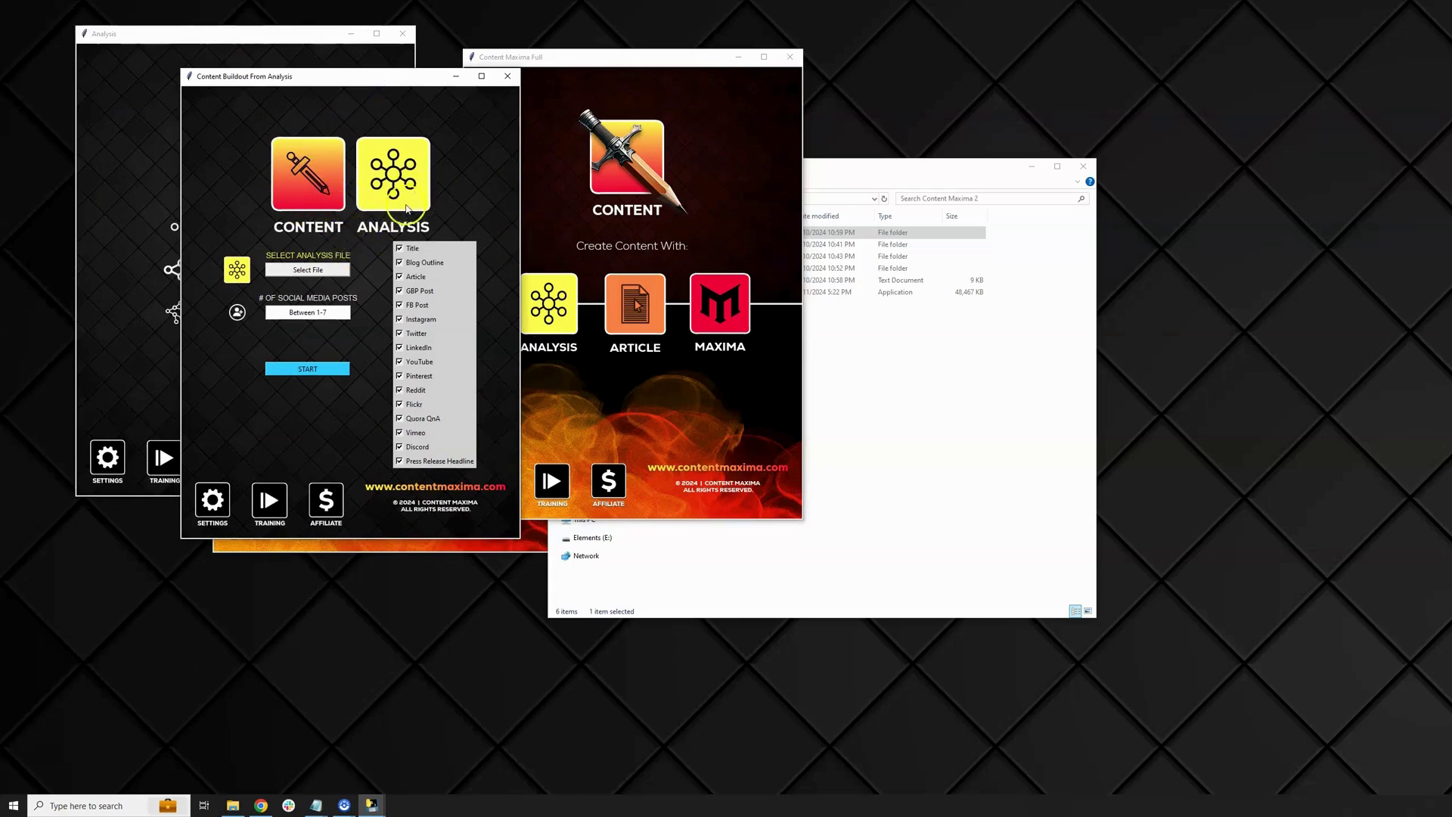
Choose Analysis_BLT_Sandwhich from the desktop Content Maxima 2 analysis_scans folder as the analysis file
left_click(338, 271)
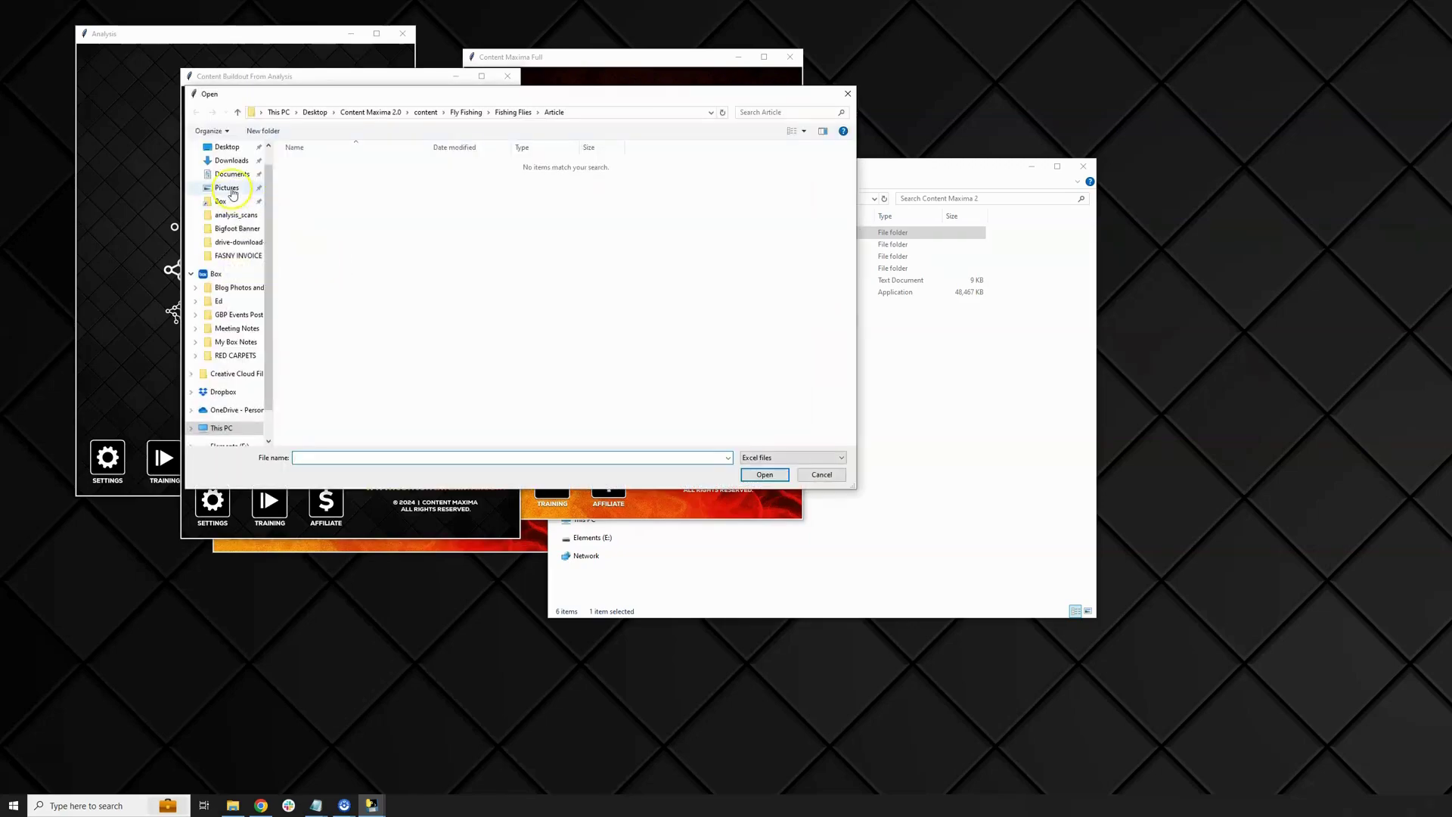
scroll(237, 256, "up", 1)
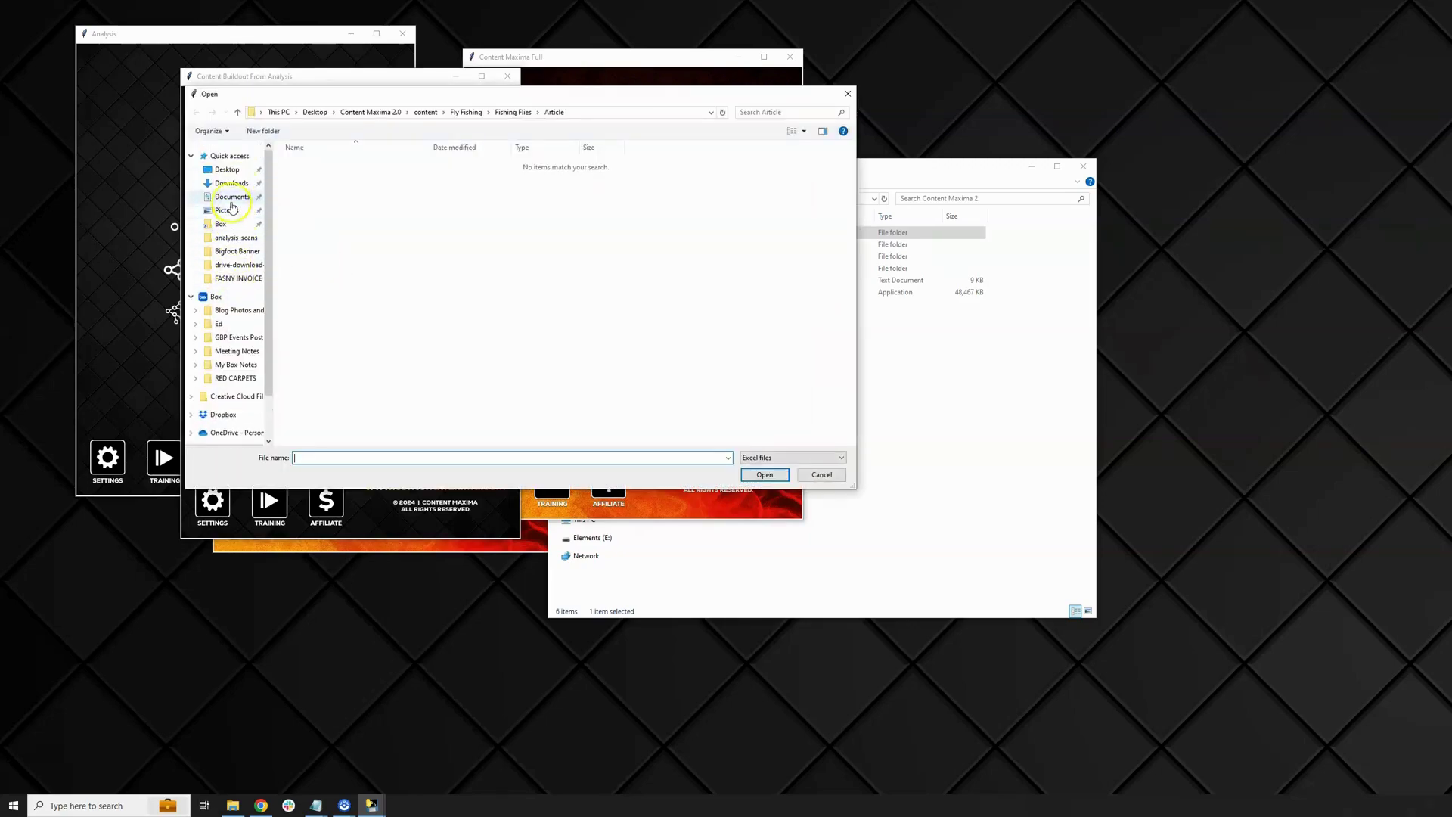
left_click(235, 239)
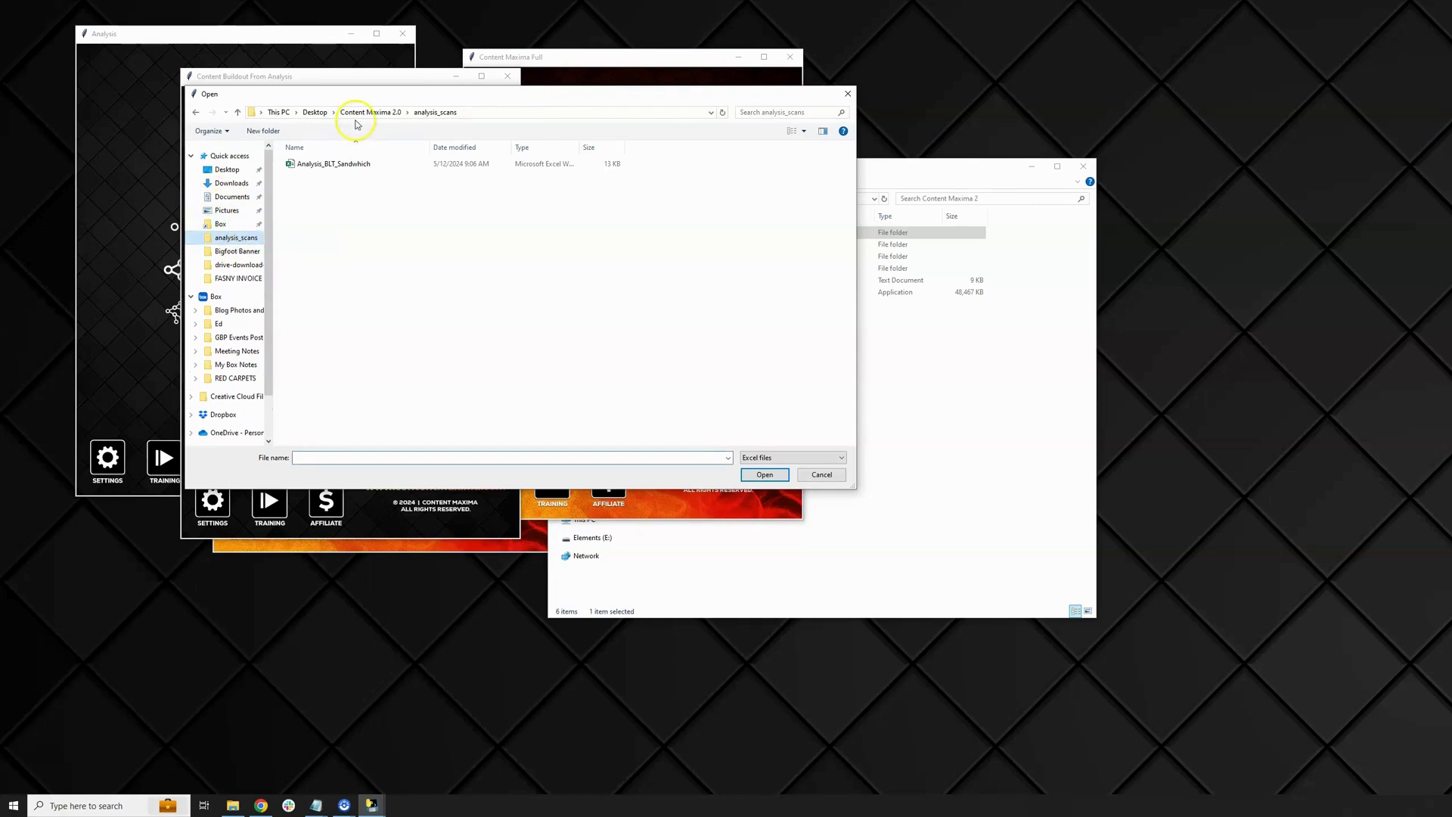
left_click(315, 112)
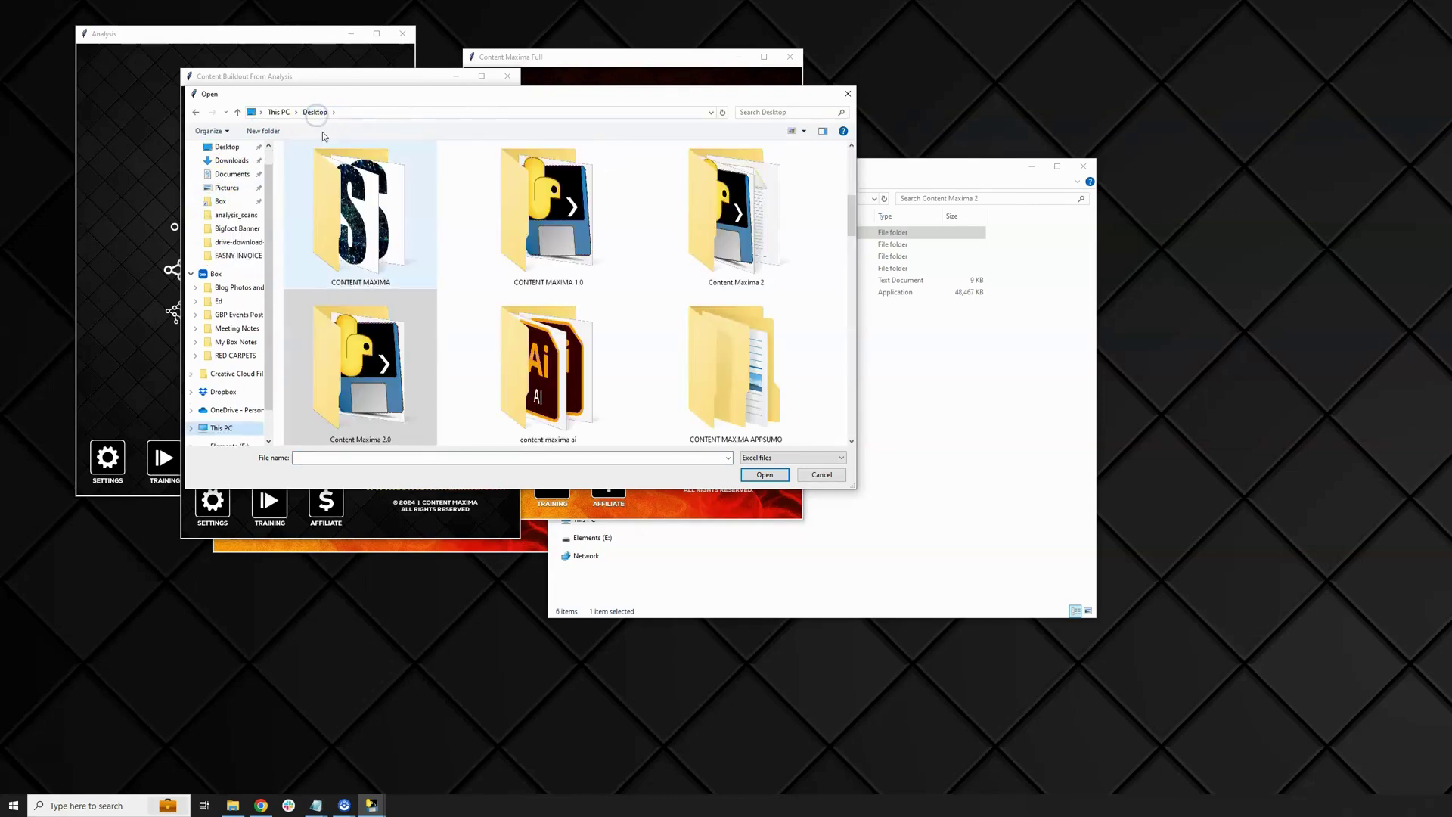
double_click(697, 212)
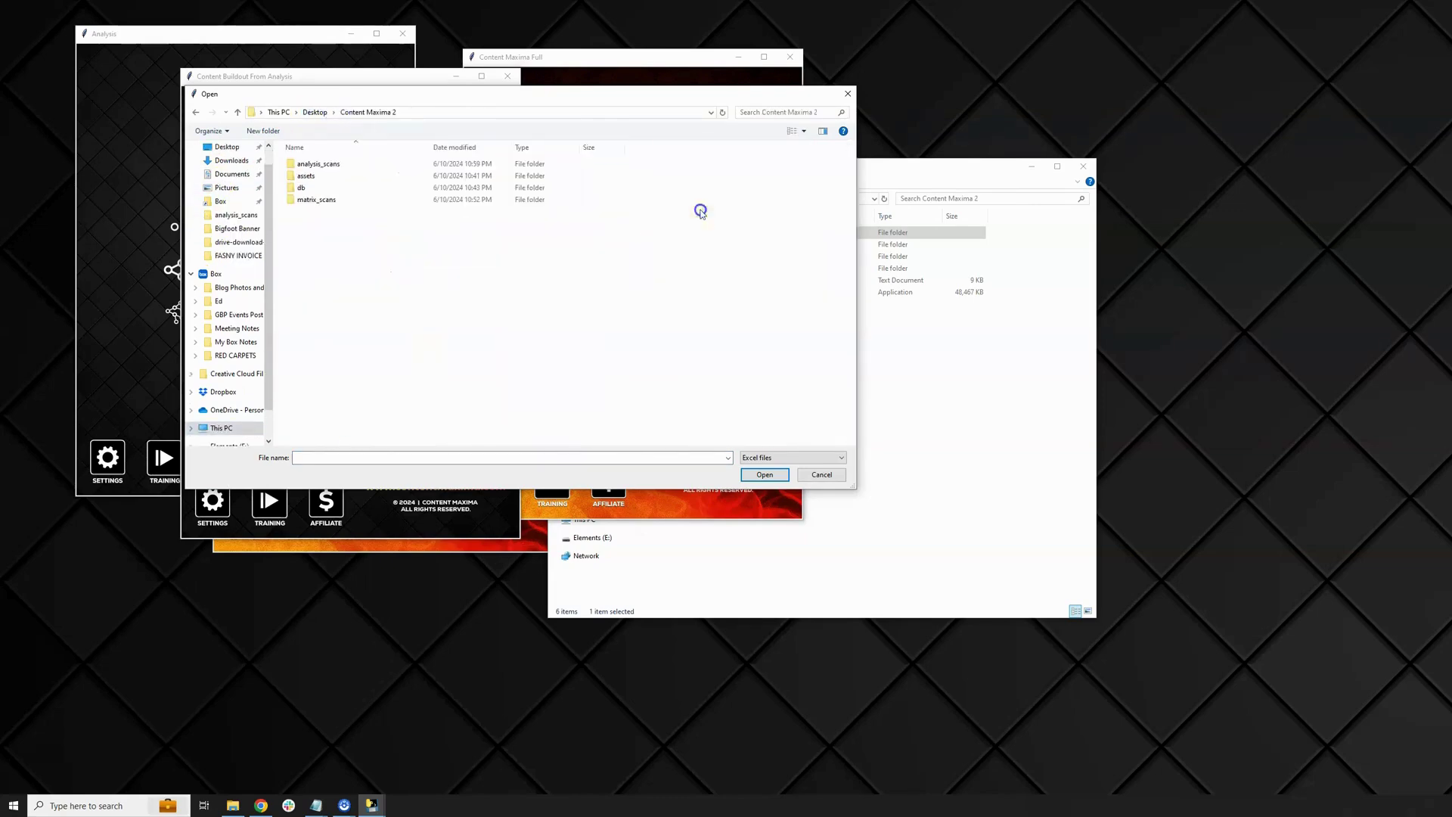
double_click(333, 164)
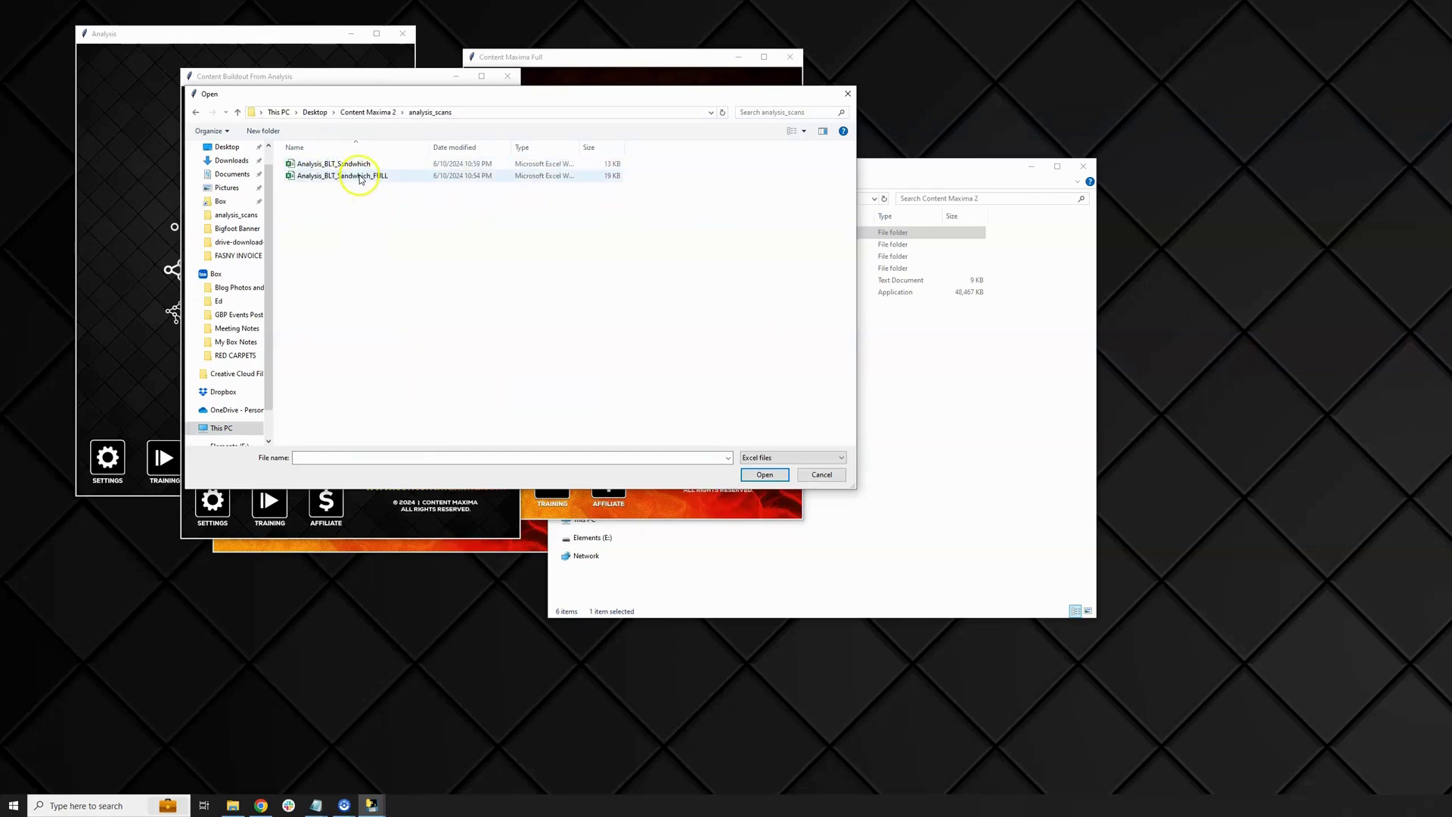
double_click(361, 165)
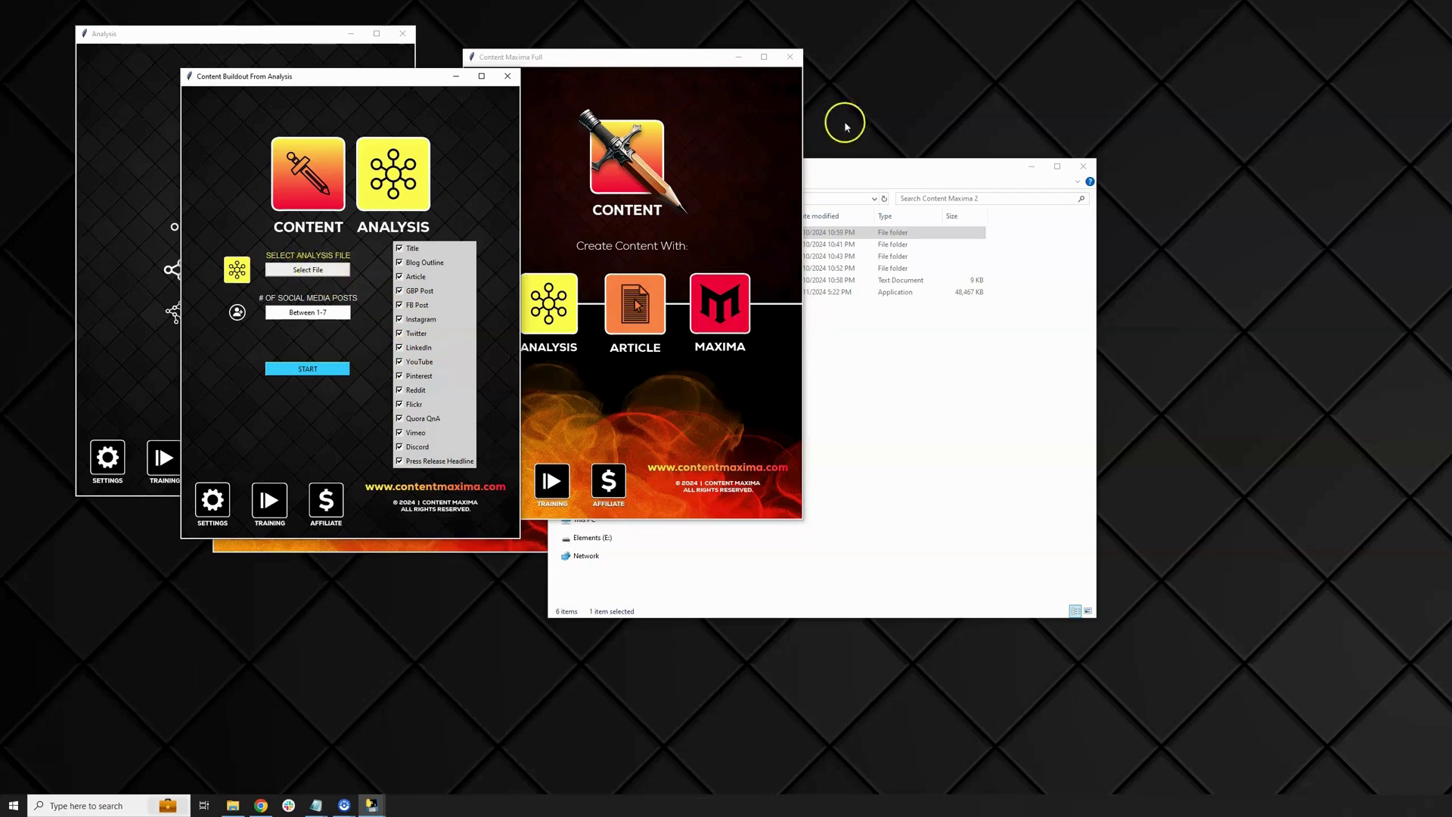
Open the Analysis_BLT_Sandwhich_FULL workbook from the analysis_scans folder in Excel
left_click(820, 169)
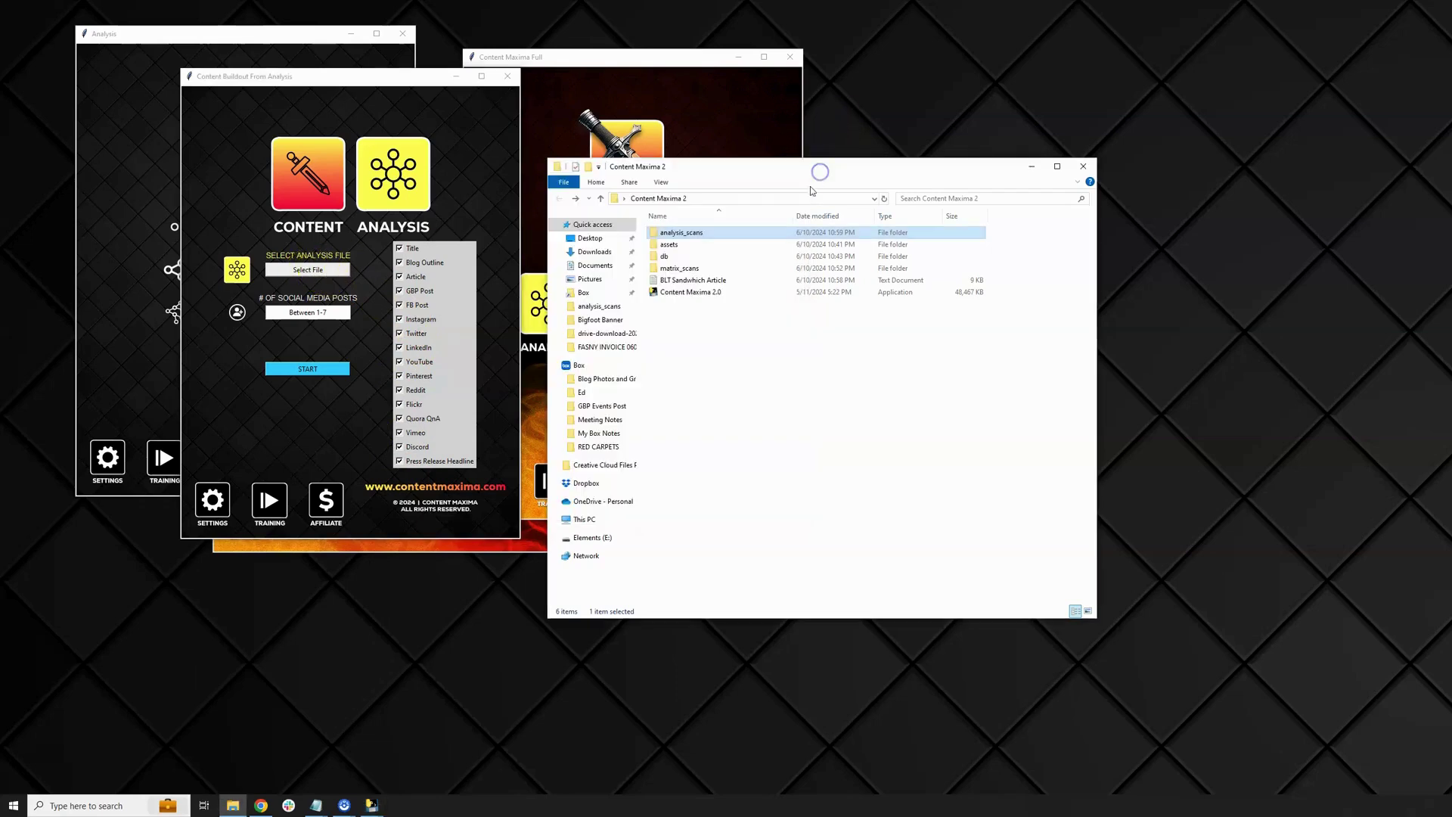
double_click(690, 233)
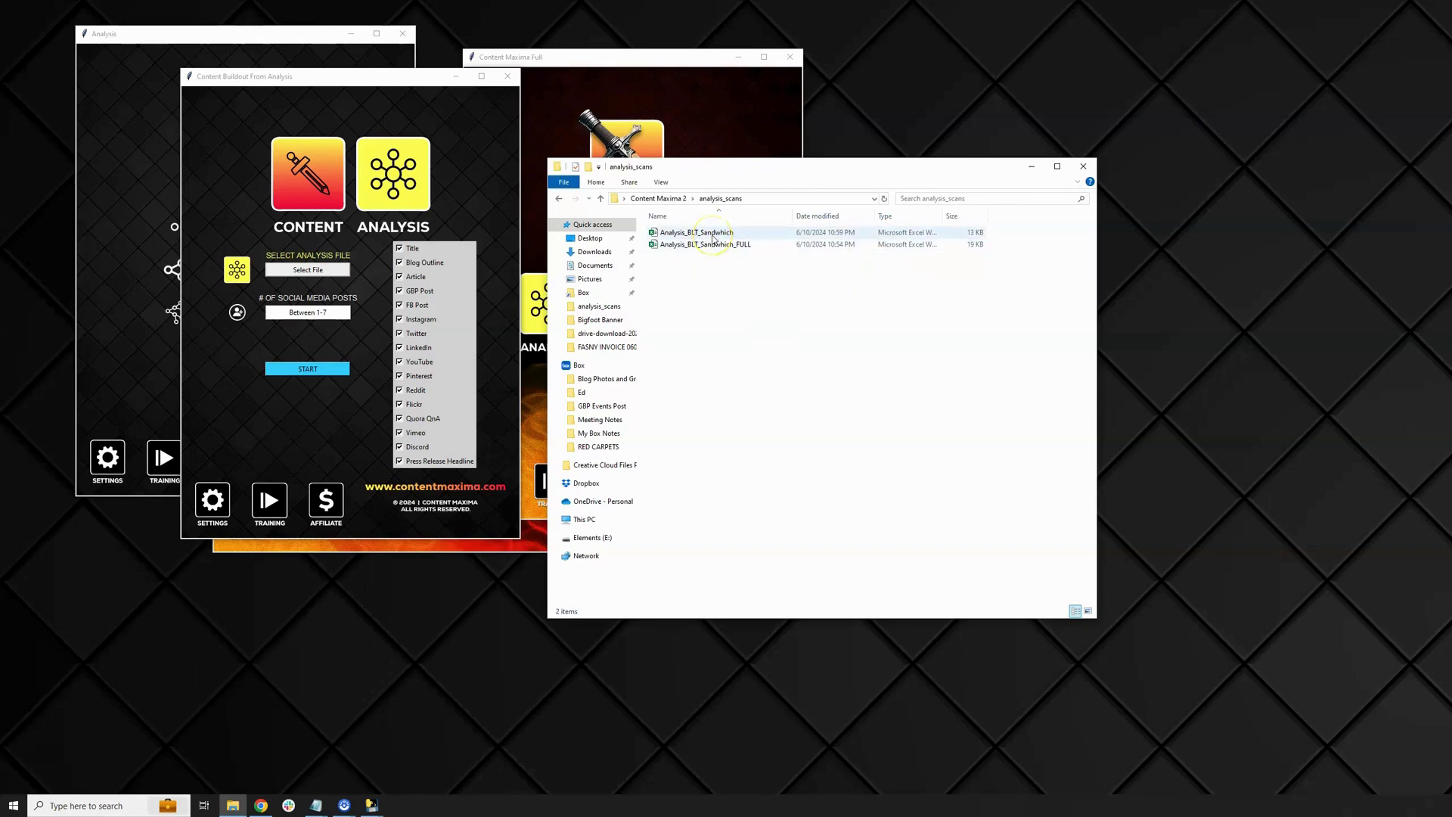
left_click(715, 246)
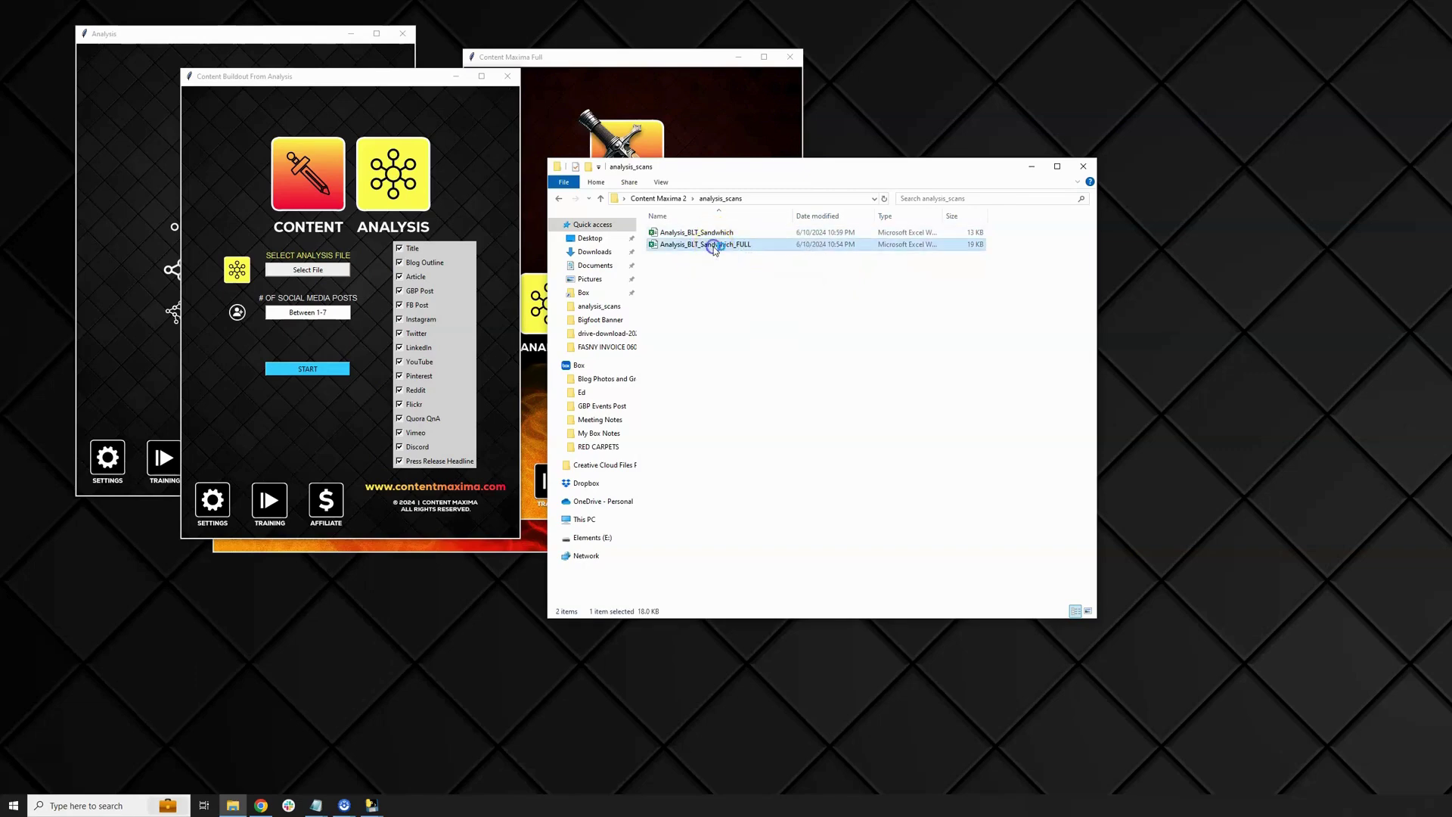
double_click(715, 246)
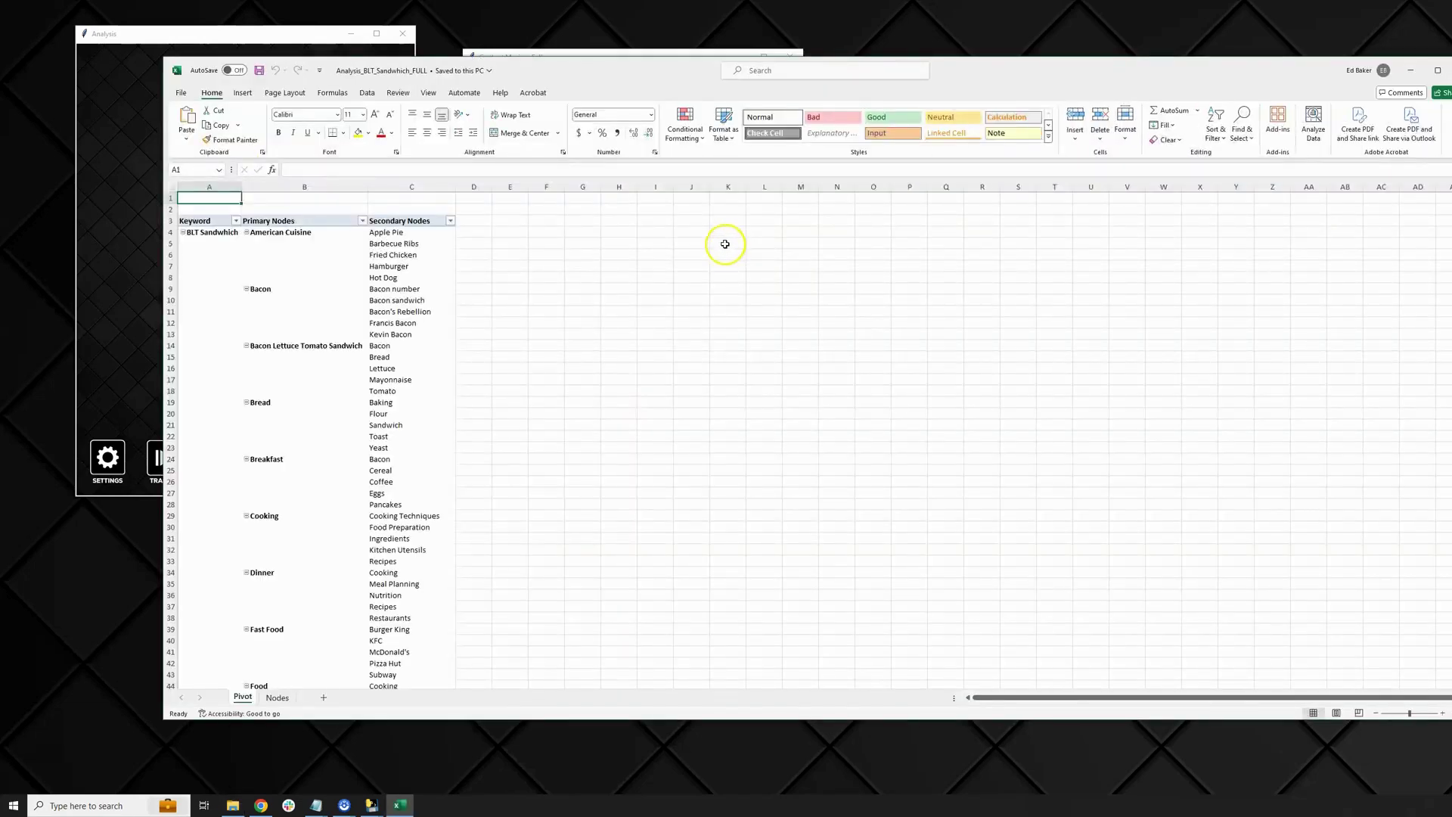
Collapse the entire Primary Nodes field in the pivot table
right_click(318, 221)
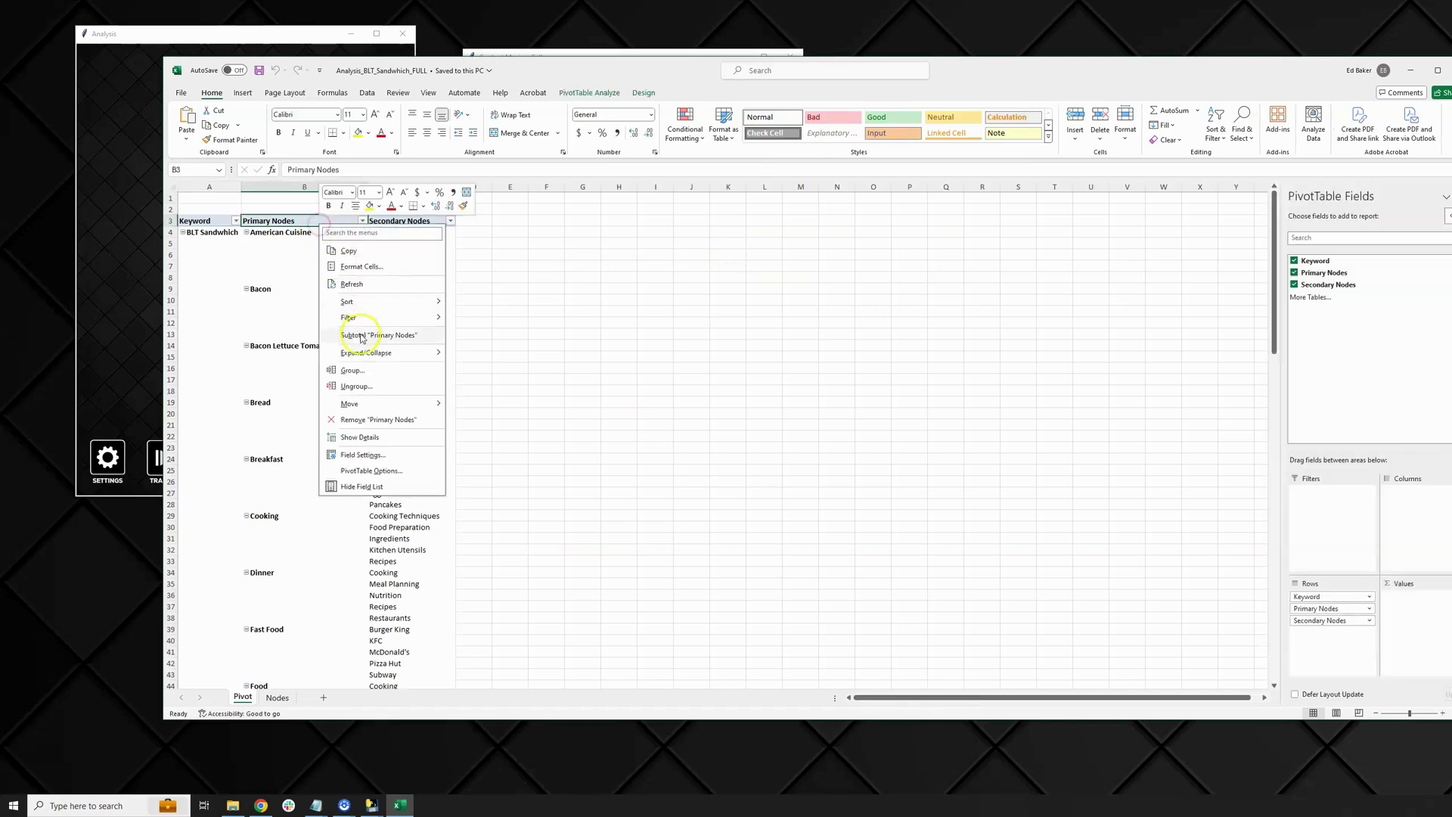
mouse_move(363, 354)
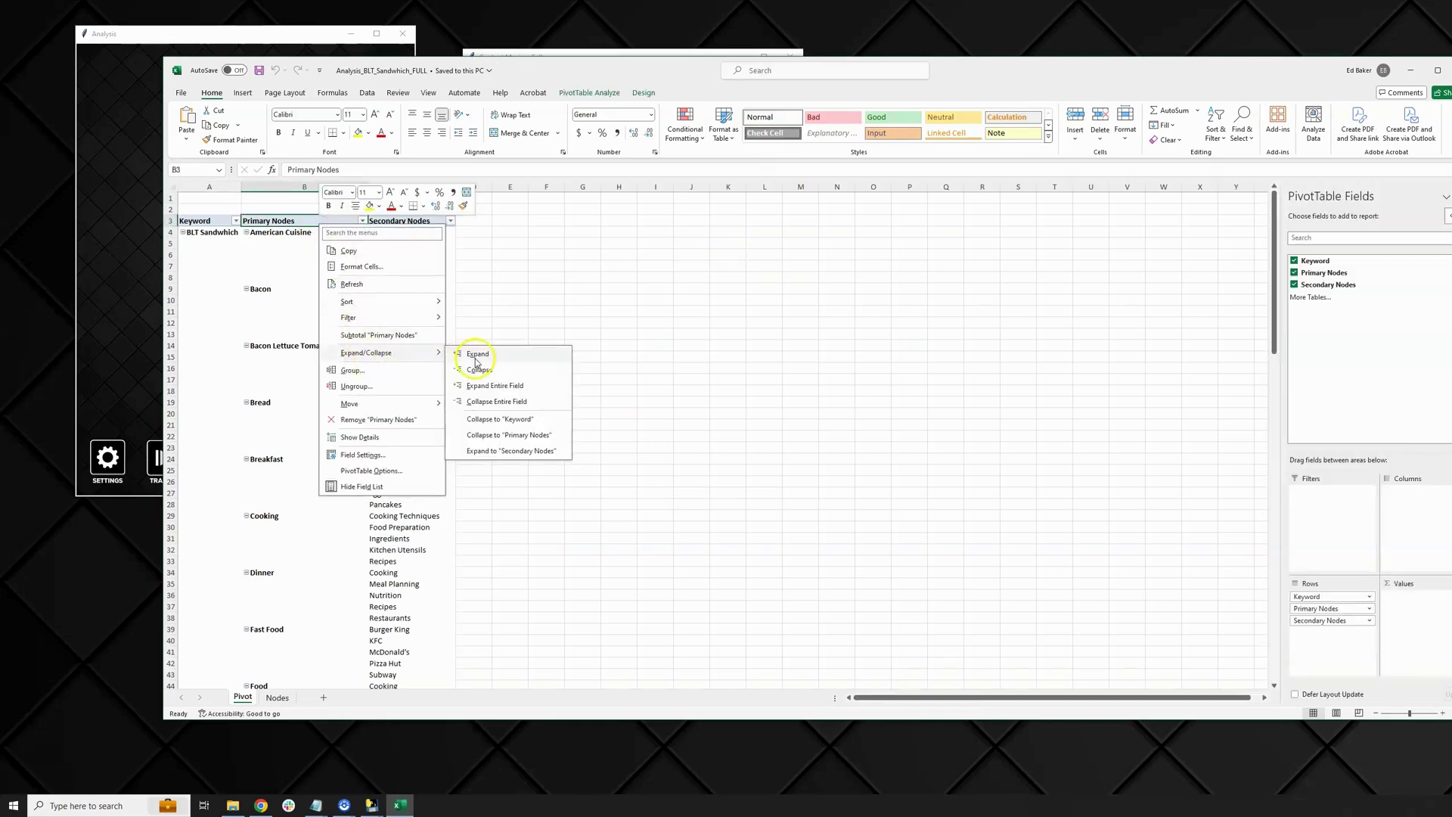
left_click(472, 398)
Examine the BLT Sandwhich keyword and its primary nodes from American Cuisine to Vegetables in the pivot table
left_click(292, 231)
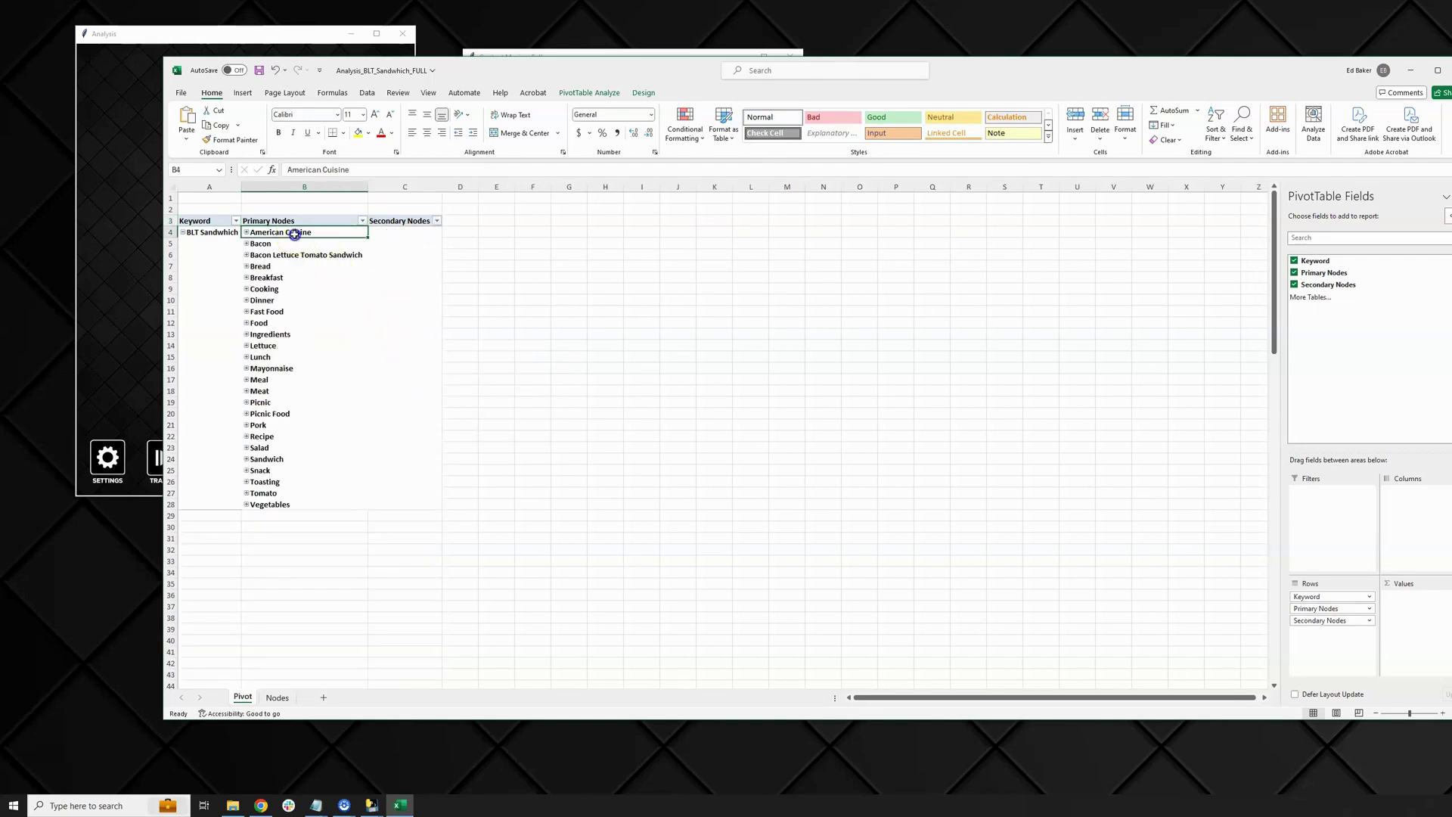
left_click(211, 233)
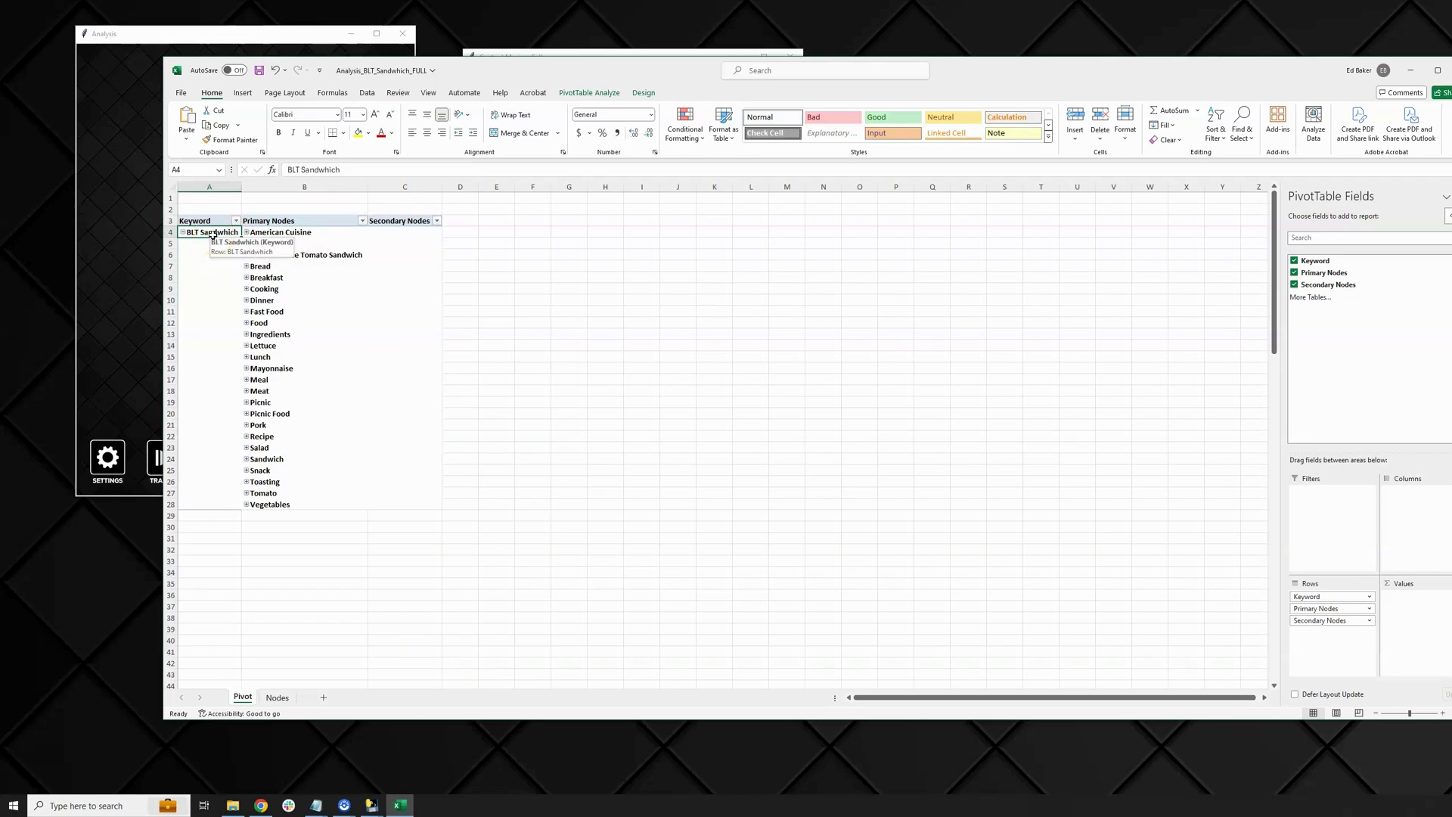
left_click(277, 232)
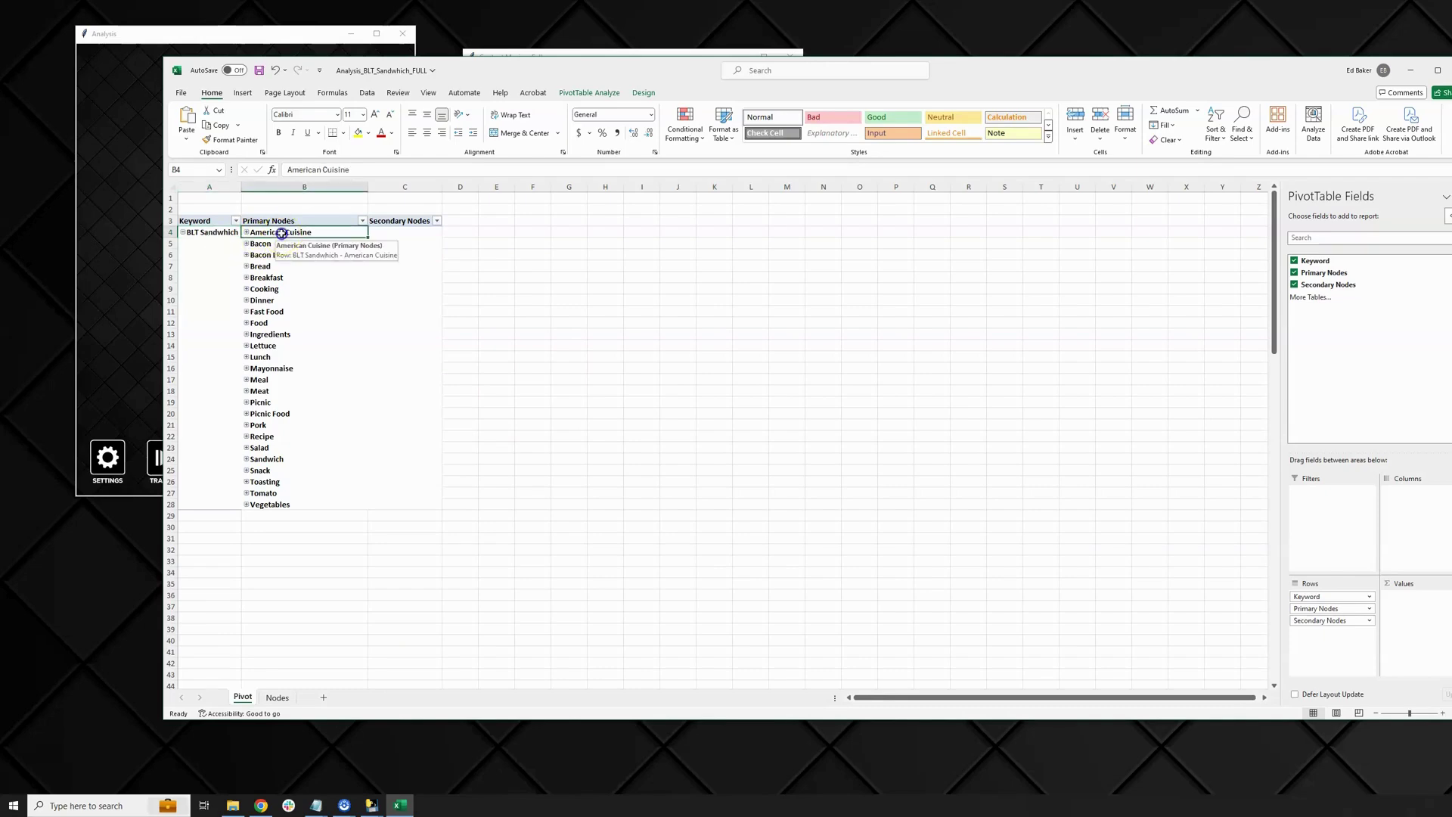
left_click(285, 504)
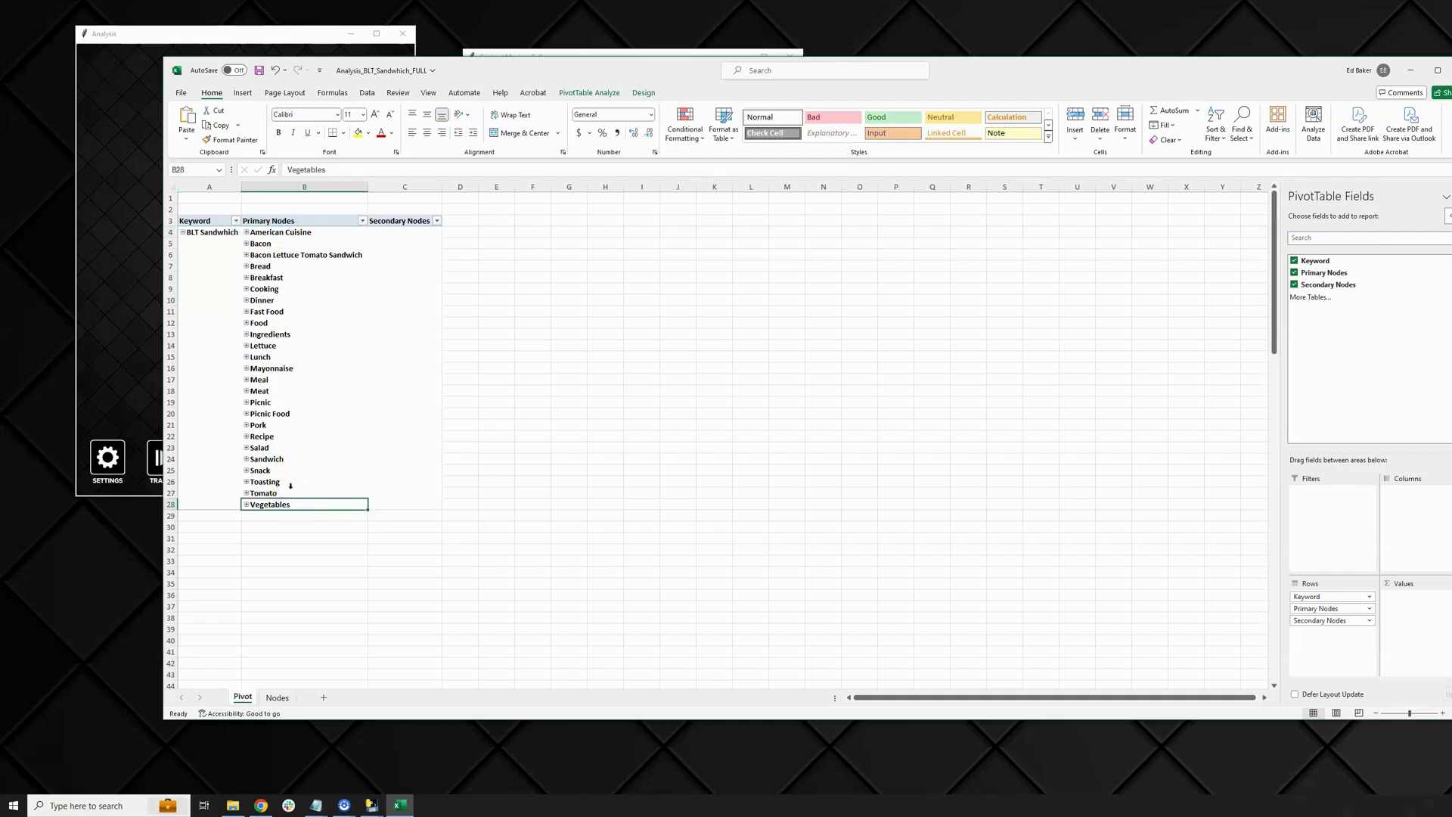
left_click(287, 234)
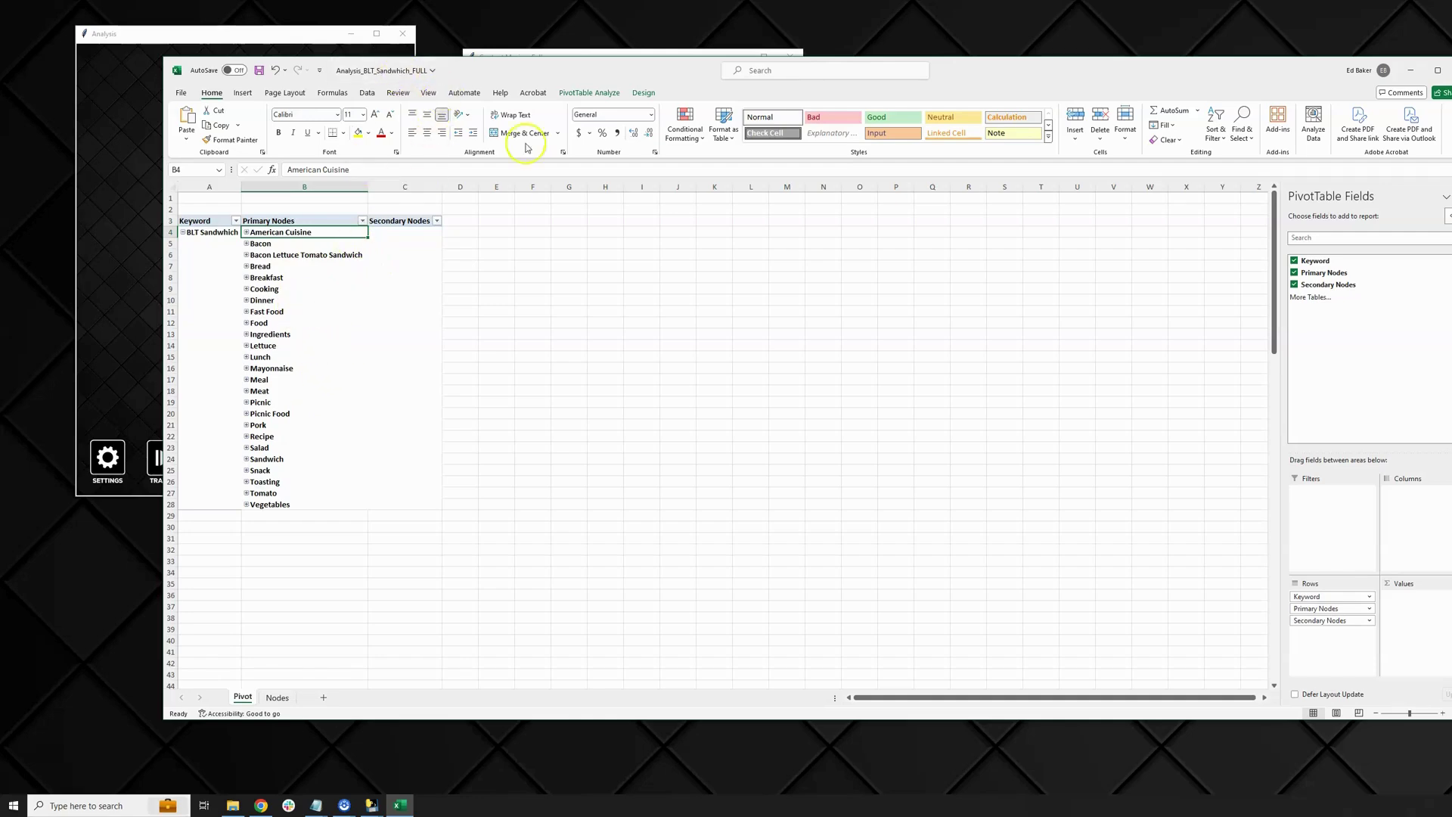
left_click(218, 236)
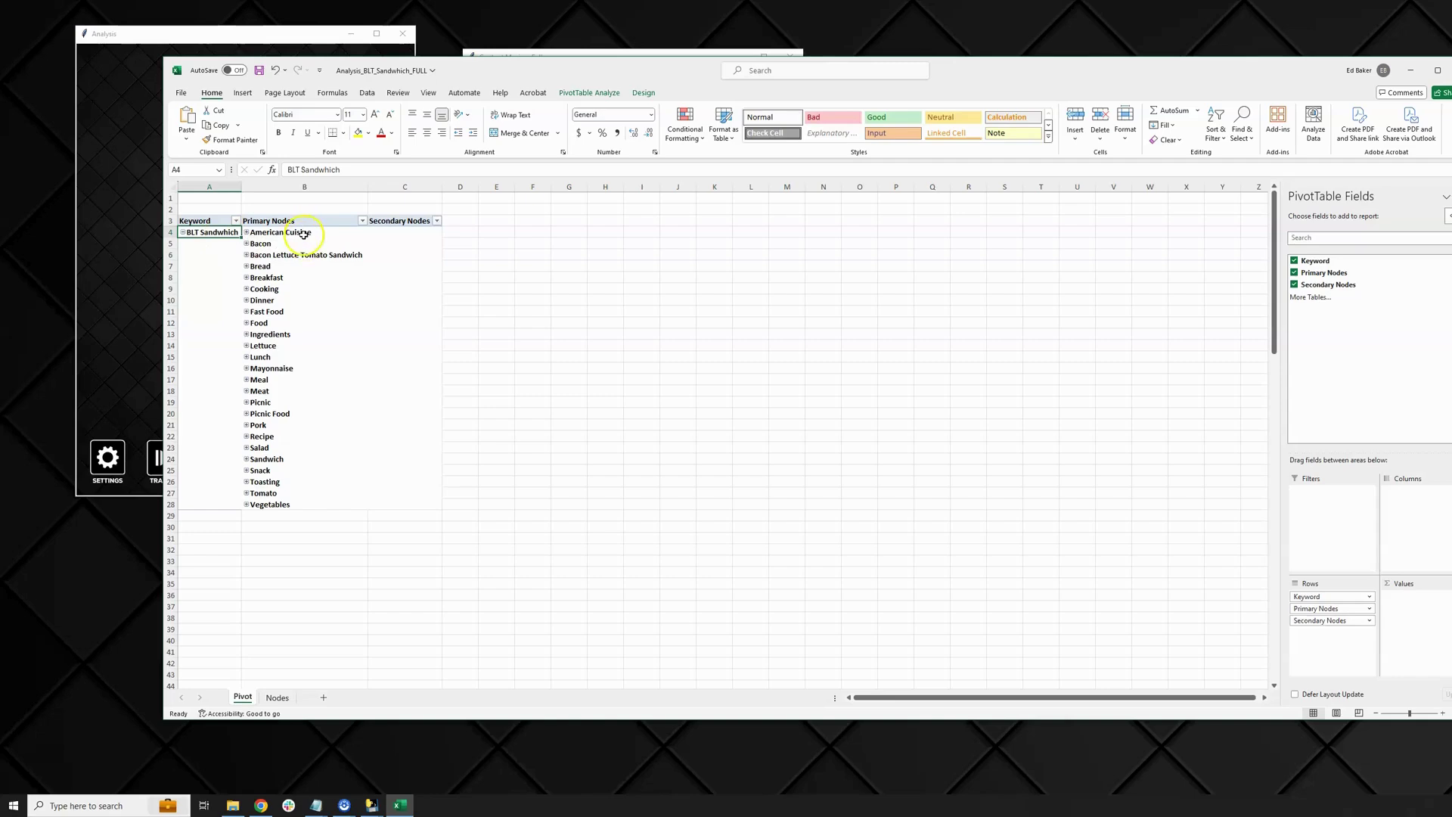
Minimize the workbook and set the number of social media posts to 2 in the Content Buildout From Analysis window
left_click(280, 504)
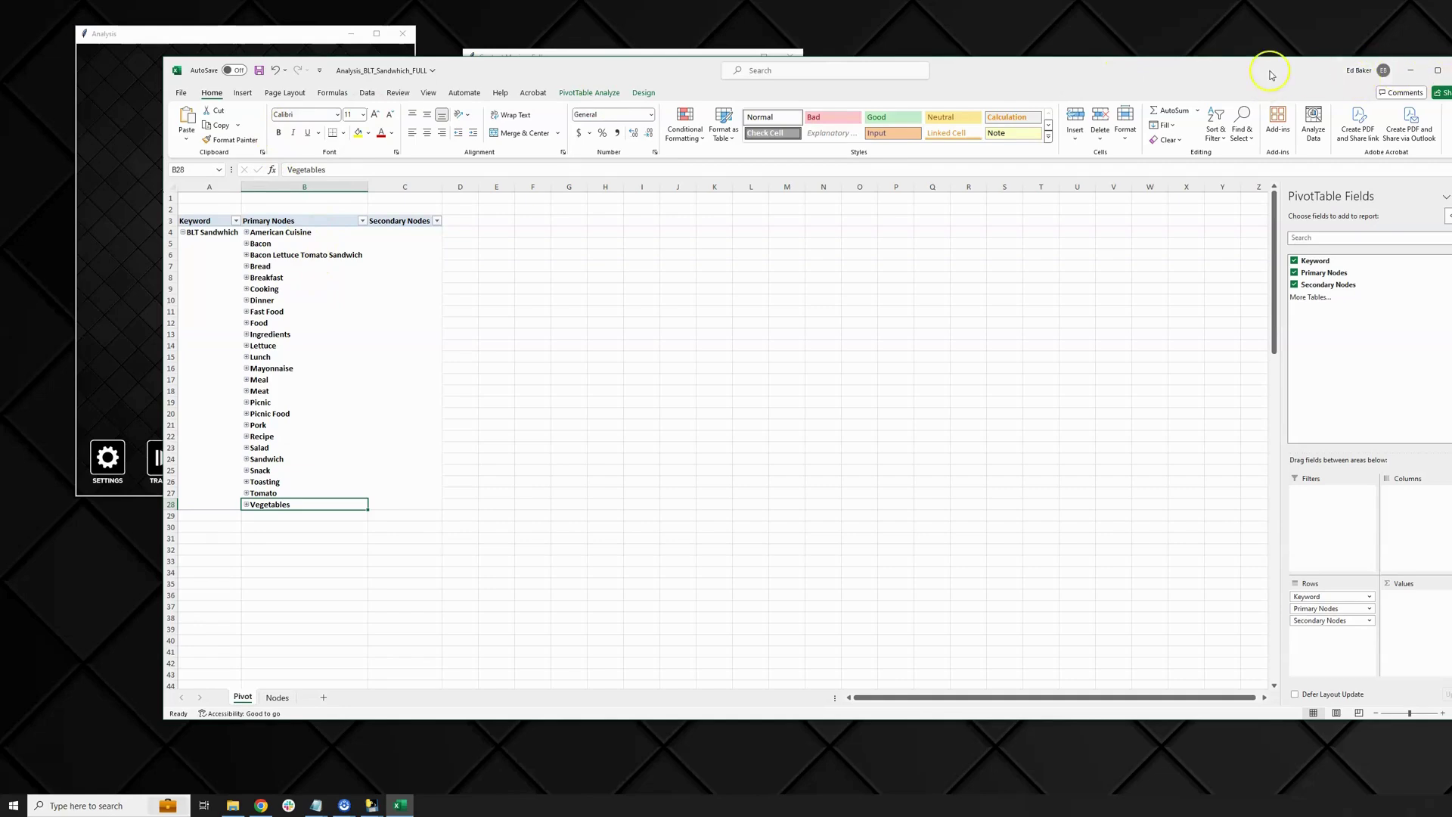
left_click(1411, 69)
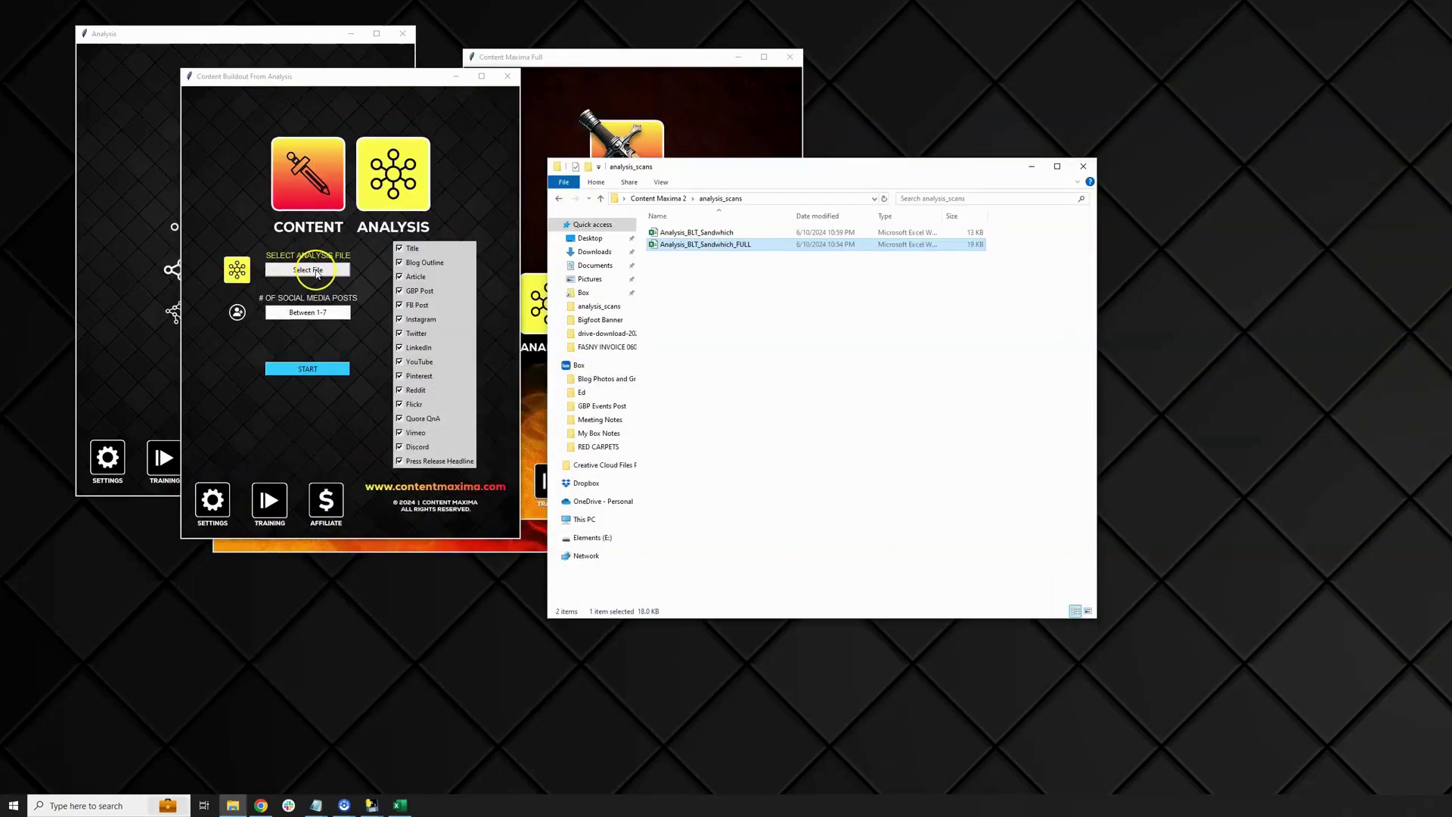
left_click(314, 312)
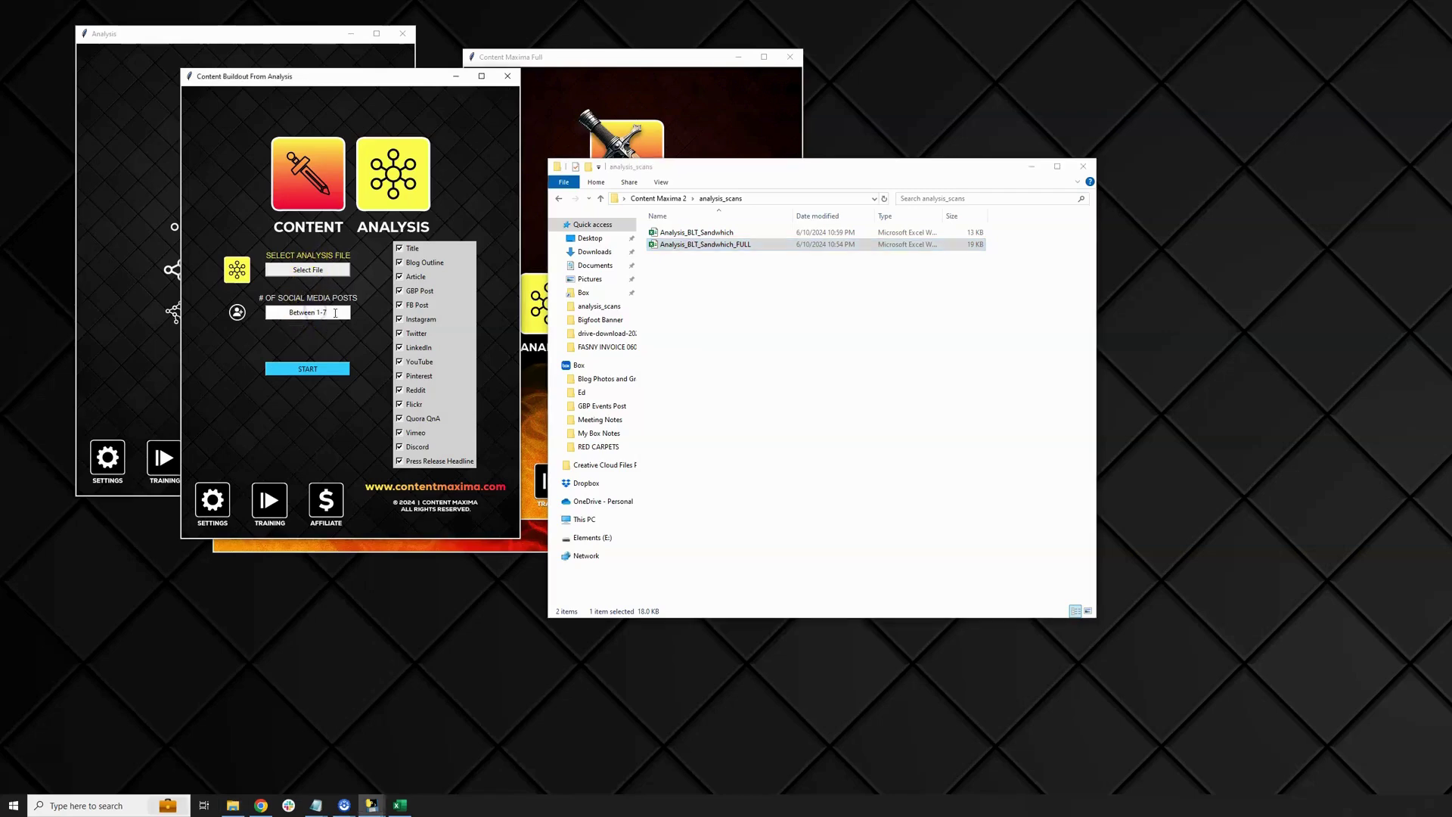
left_click_drag(327, 312, 267, 314)
left_click(300, 273)
type("2")
Go back to the Content Maxima 2 folder in File Explorer and close the Content Buildout From Analysis window
left_click(399, 248)
left_click(400, 278)
left_click(313, 311)
left_click(684, 348)
key("alt+Left")
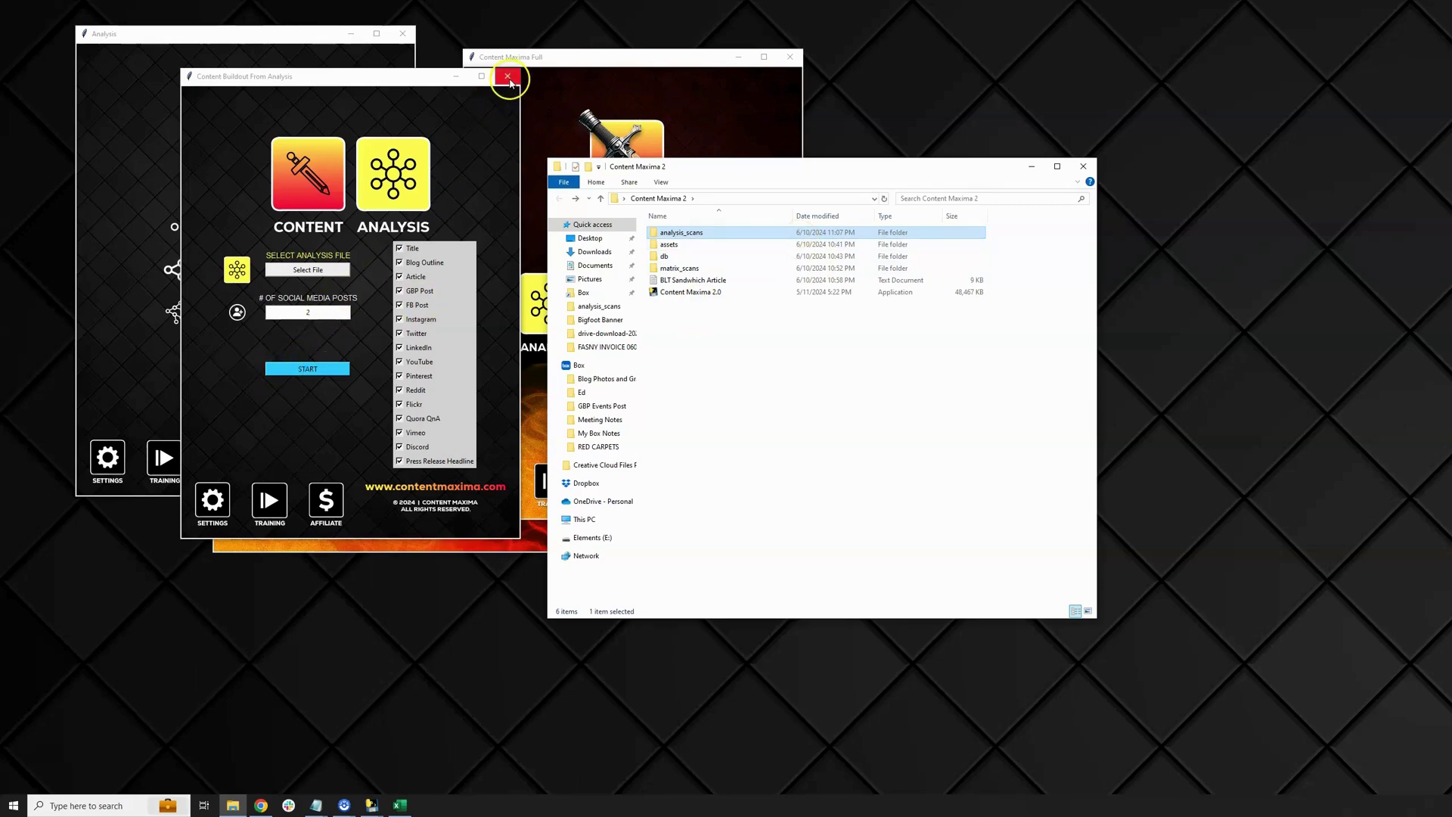
left_click(509, 76)
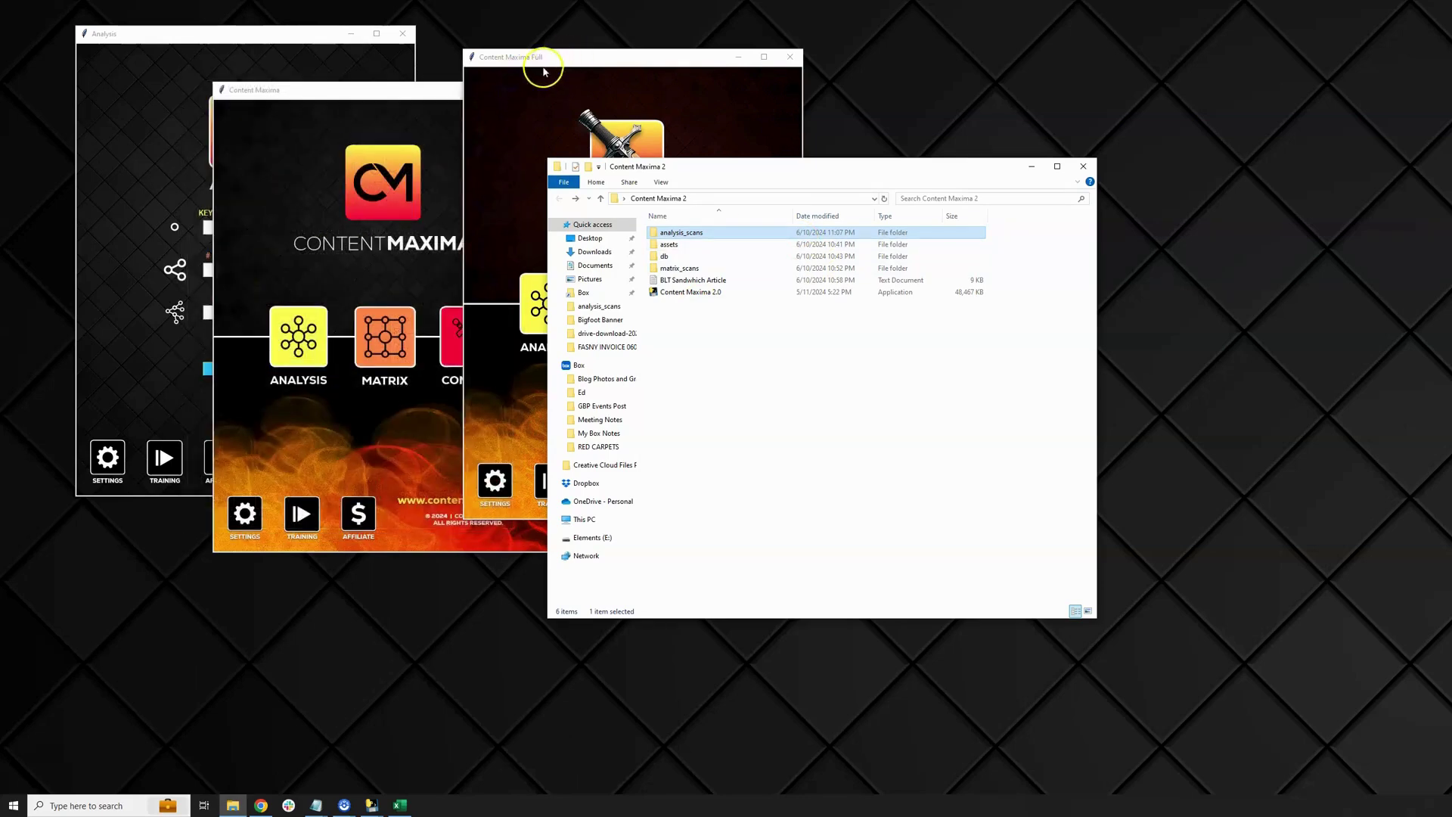
Open the Article content buildout from the Content Maxima Full window and enter BLT Test as the folder name
left_click(538, 59)
left_click_drag(639, 59, 556, 92)
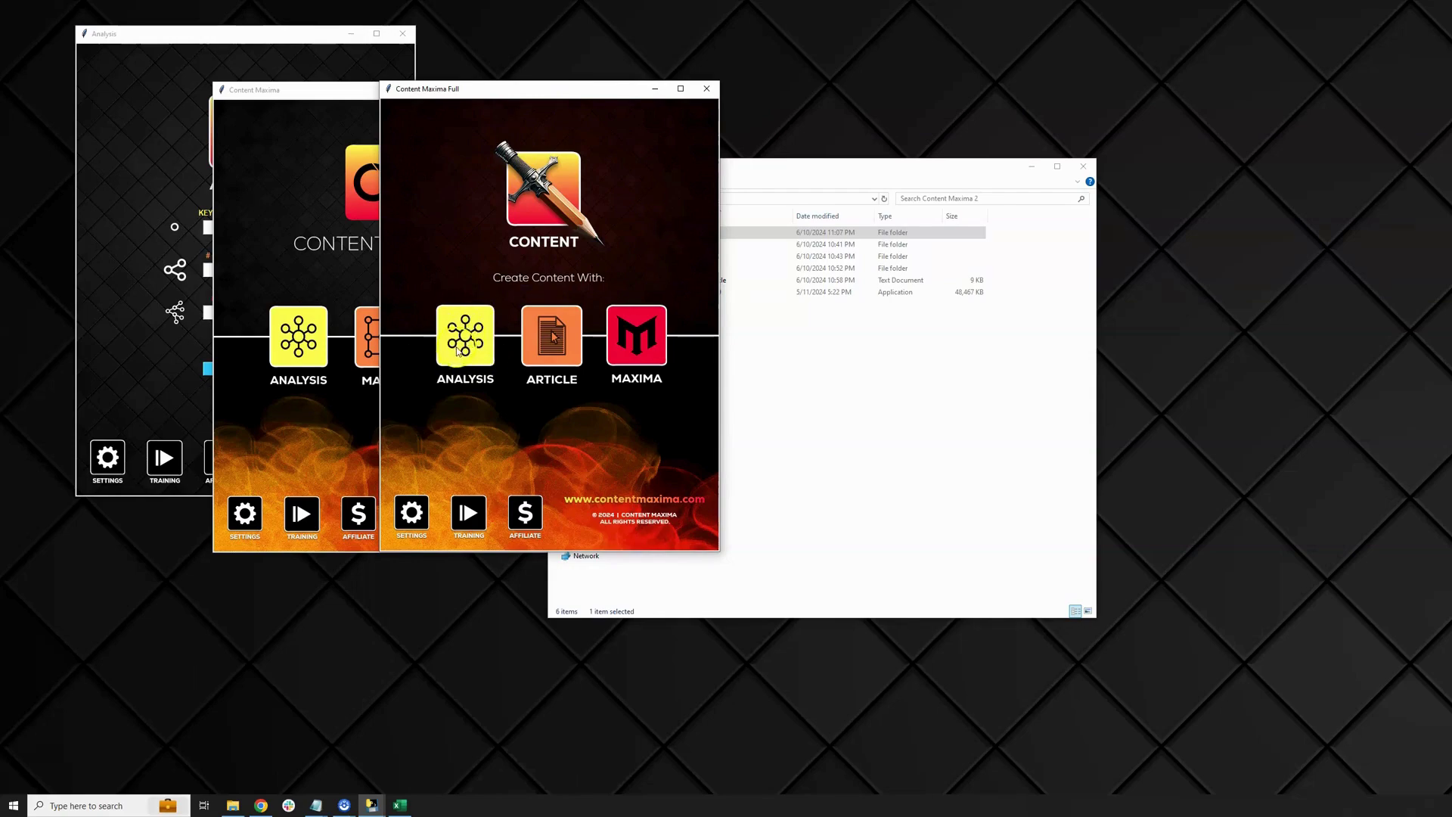
left_click(562, 345)
left_click(561, 342)
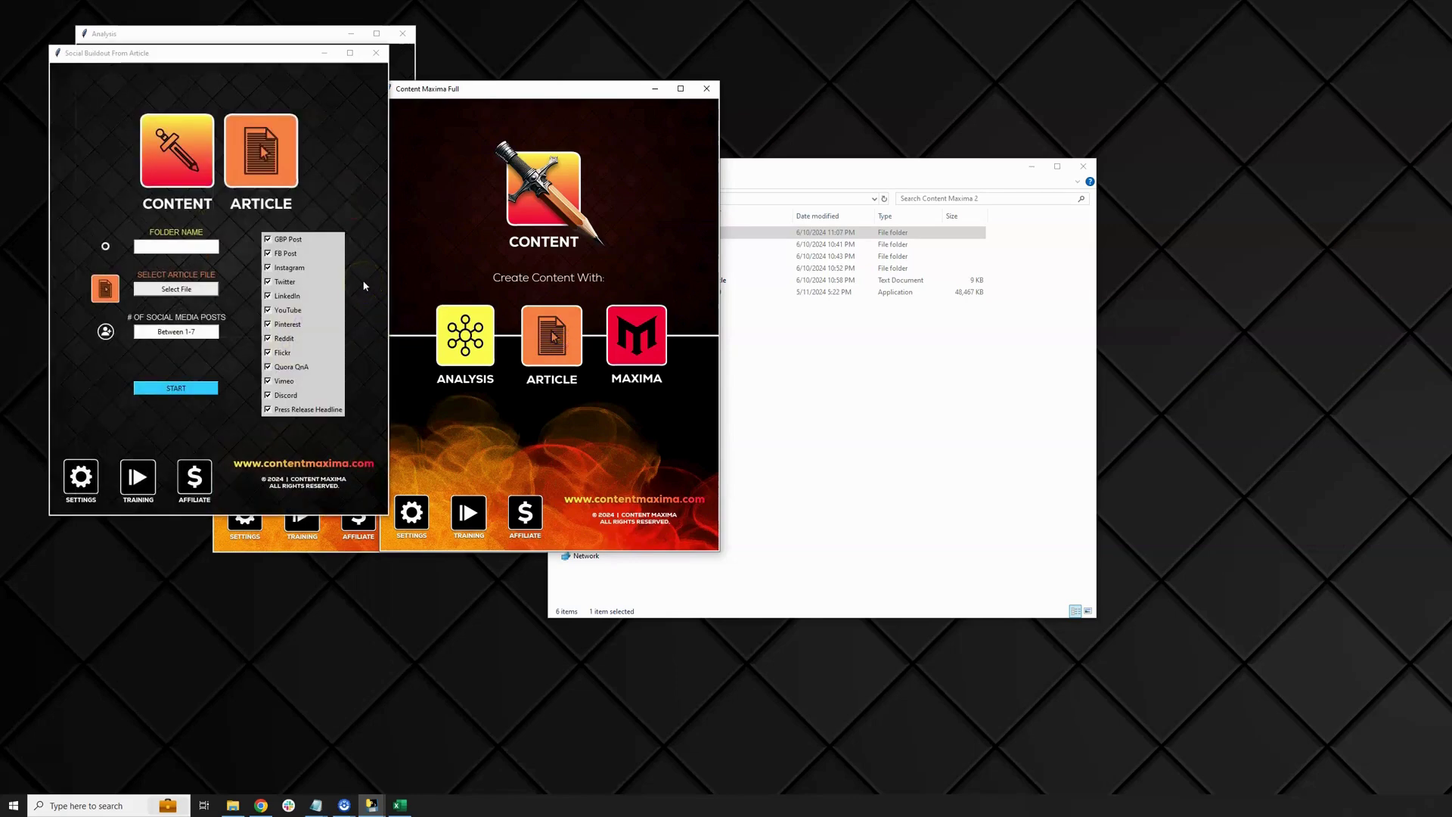
left_click(189, 244)
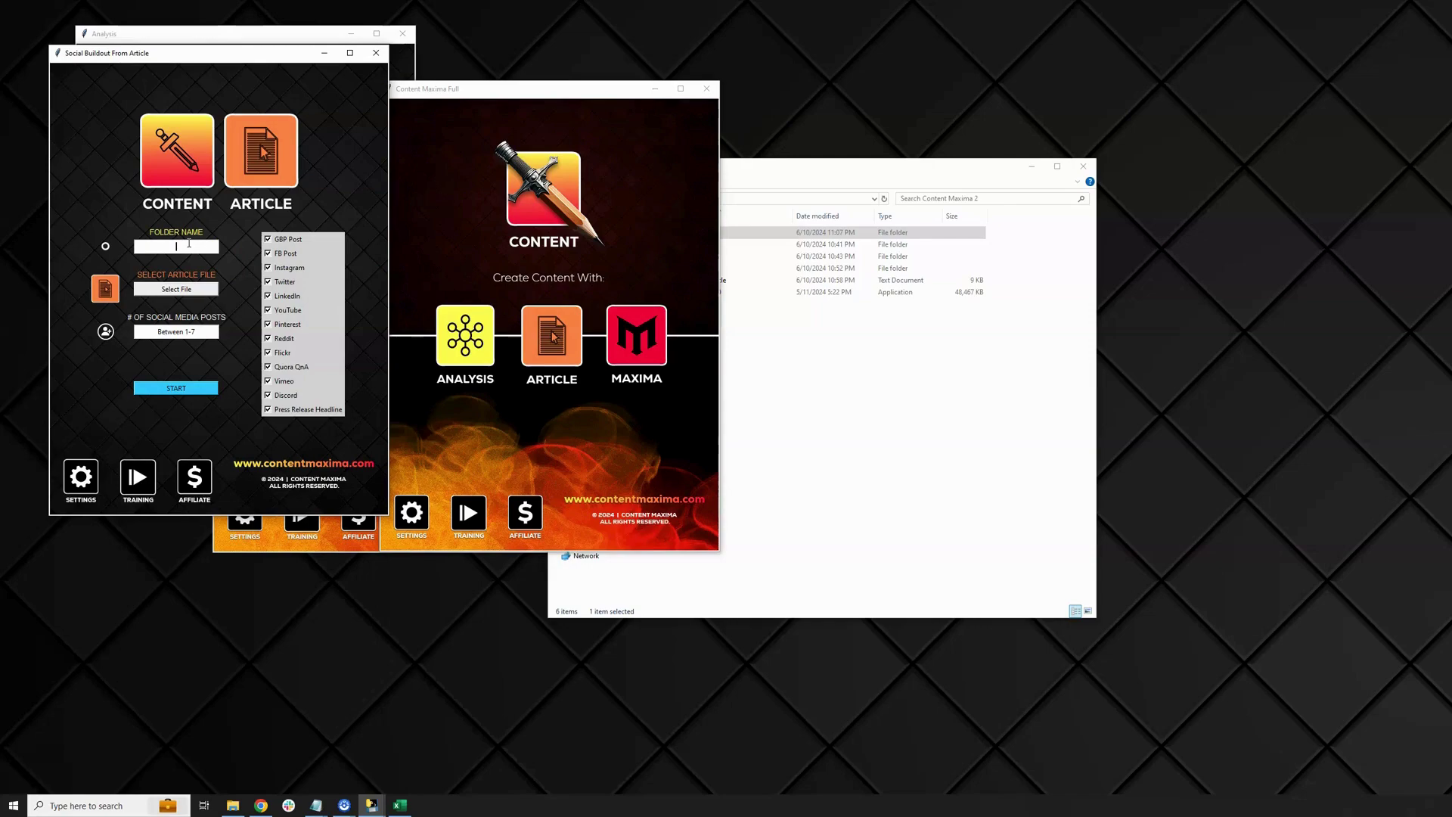
type("BLT Test")
Browse to the Content Maxima 2 folder for the article file and read through BLT Sandwhich Article in Notepad
left_click(204, 289)
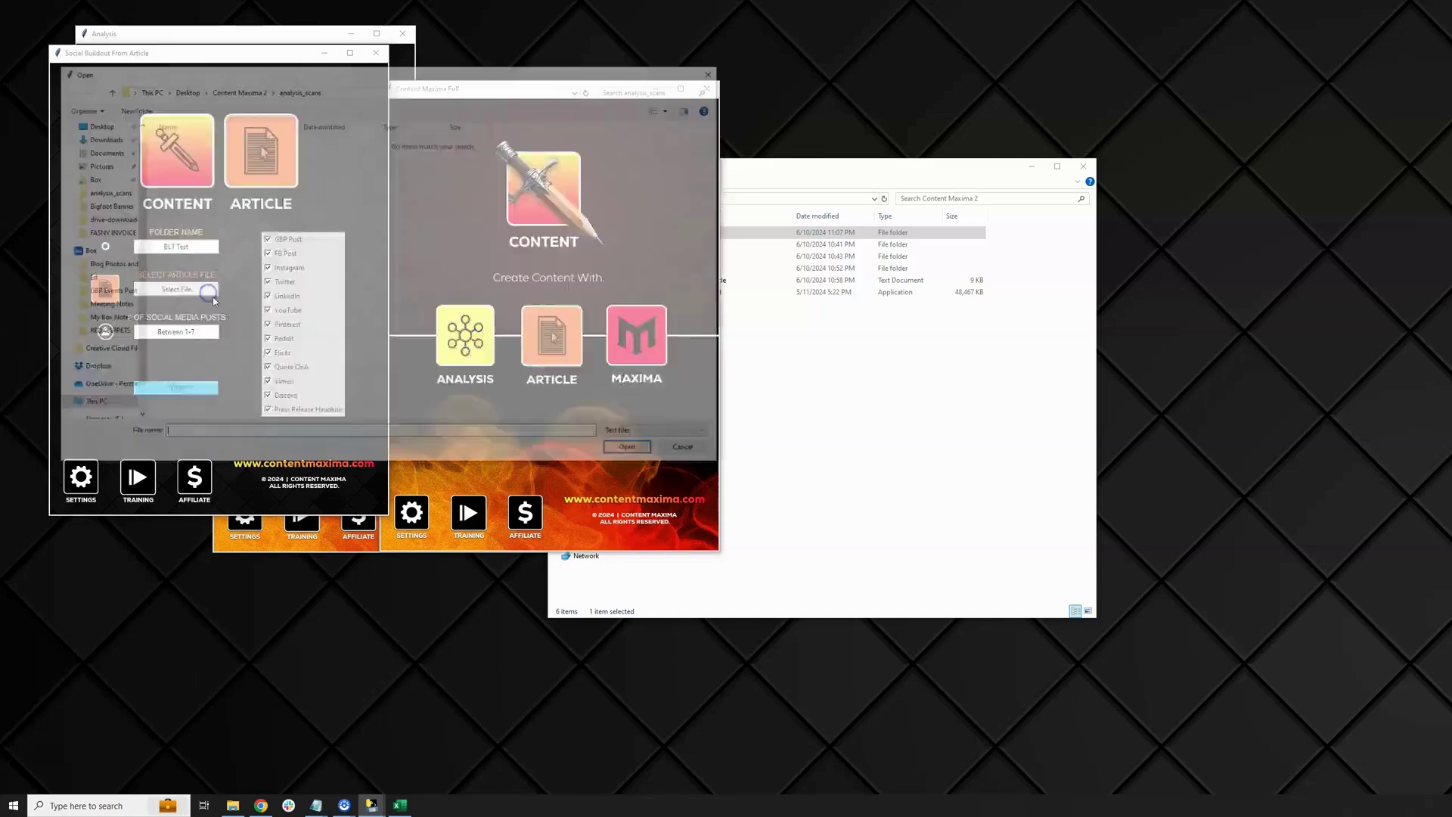
left_click(236, 89)
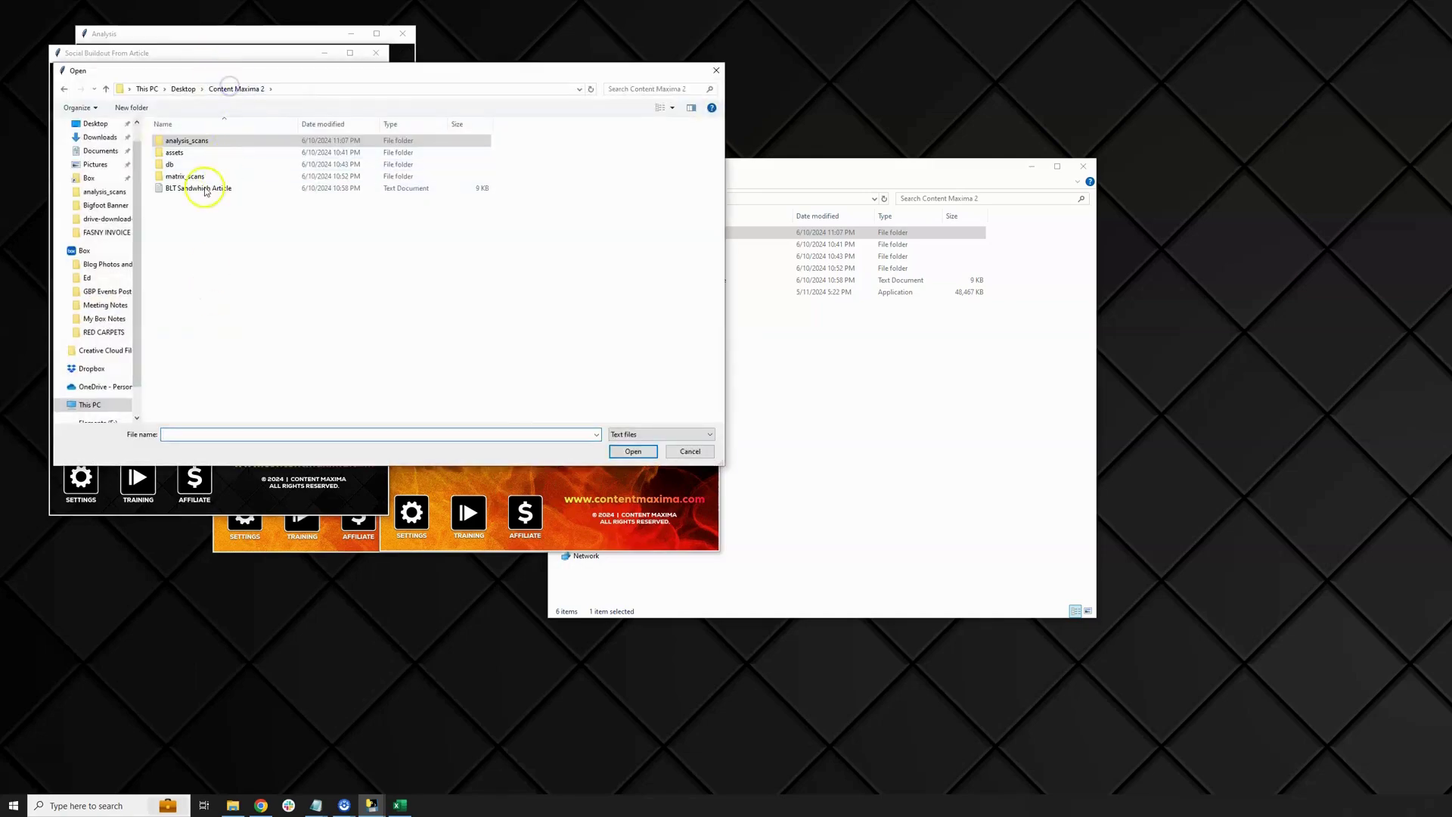
left_click(859, 388)
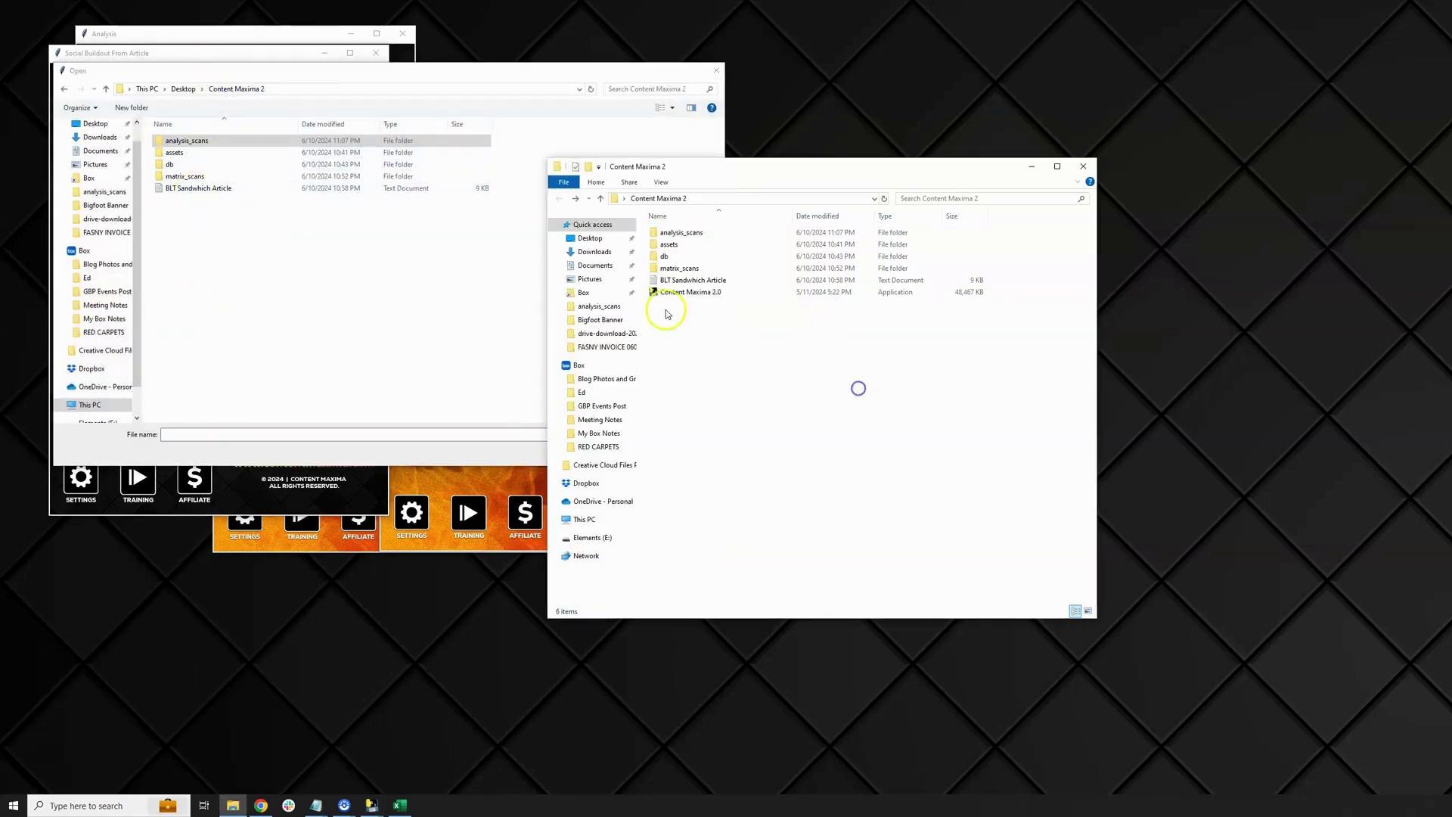
left_click(697, 280)
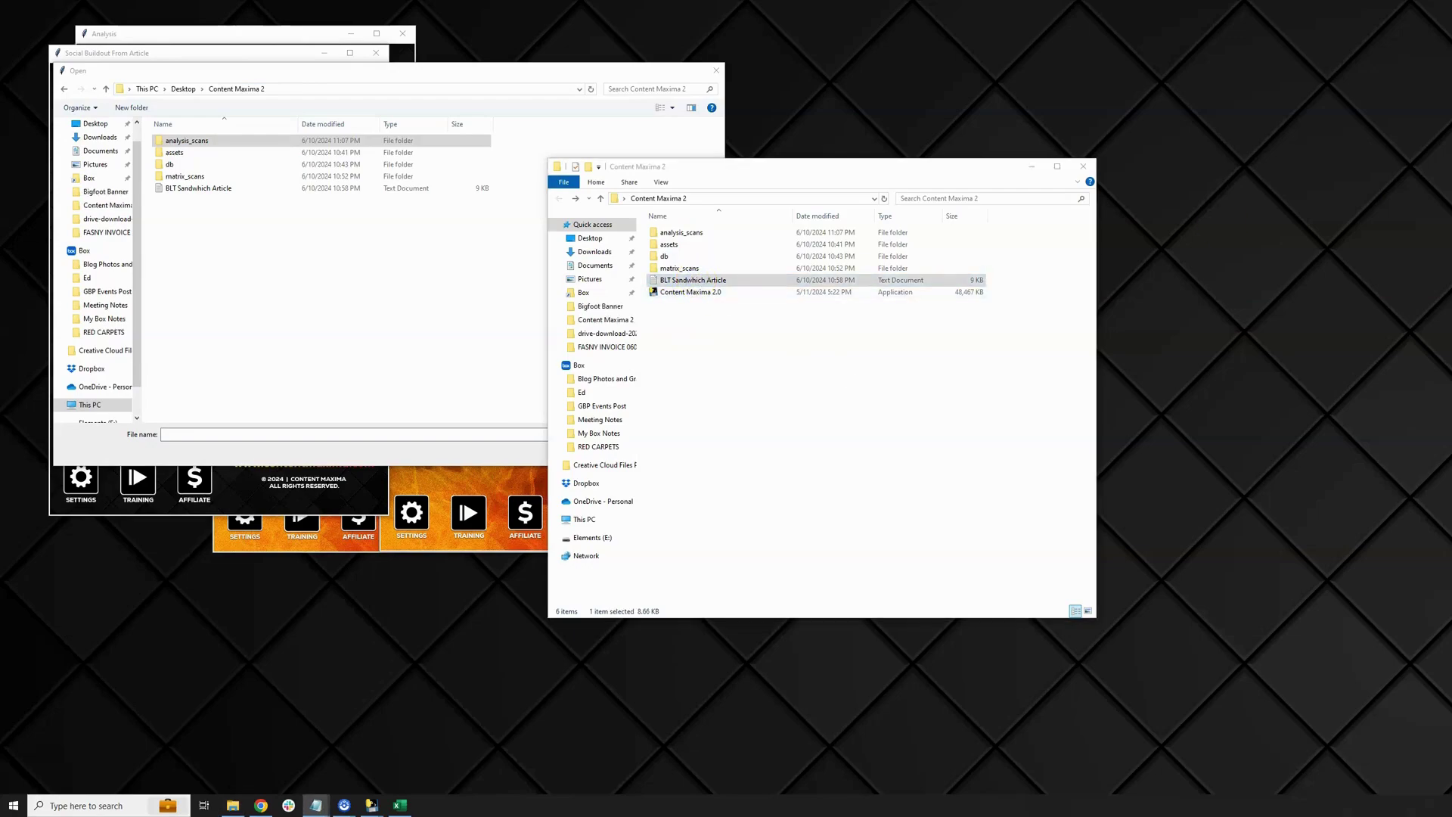
scroll(874, 236, "down", 15)
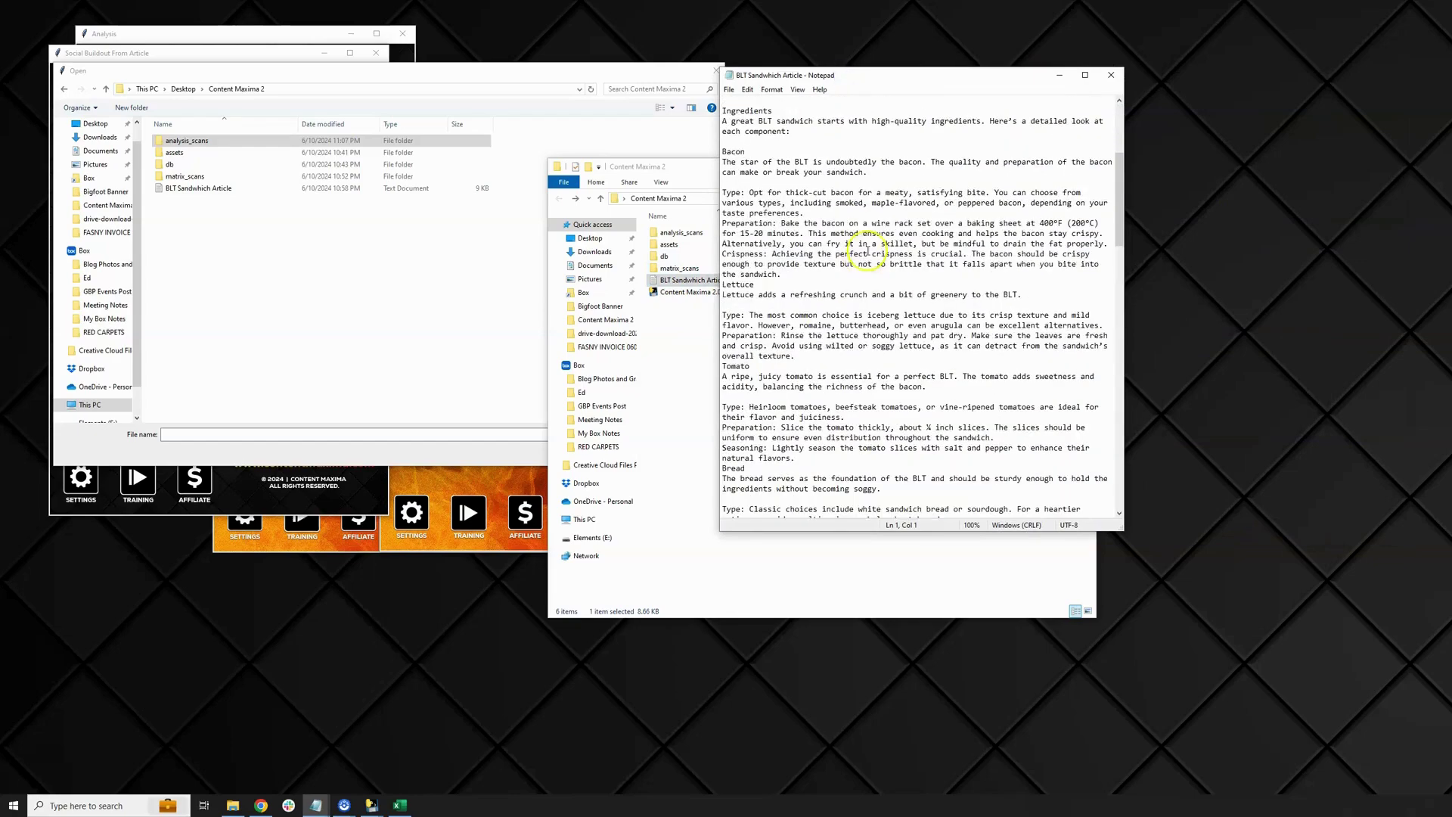
scroll(874, 236, "down", 20)
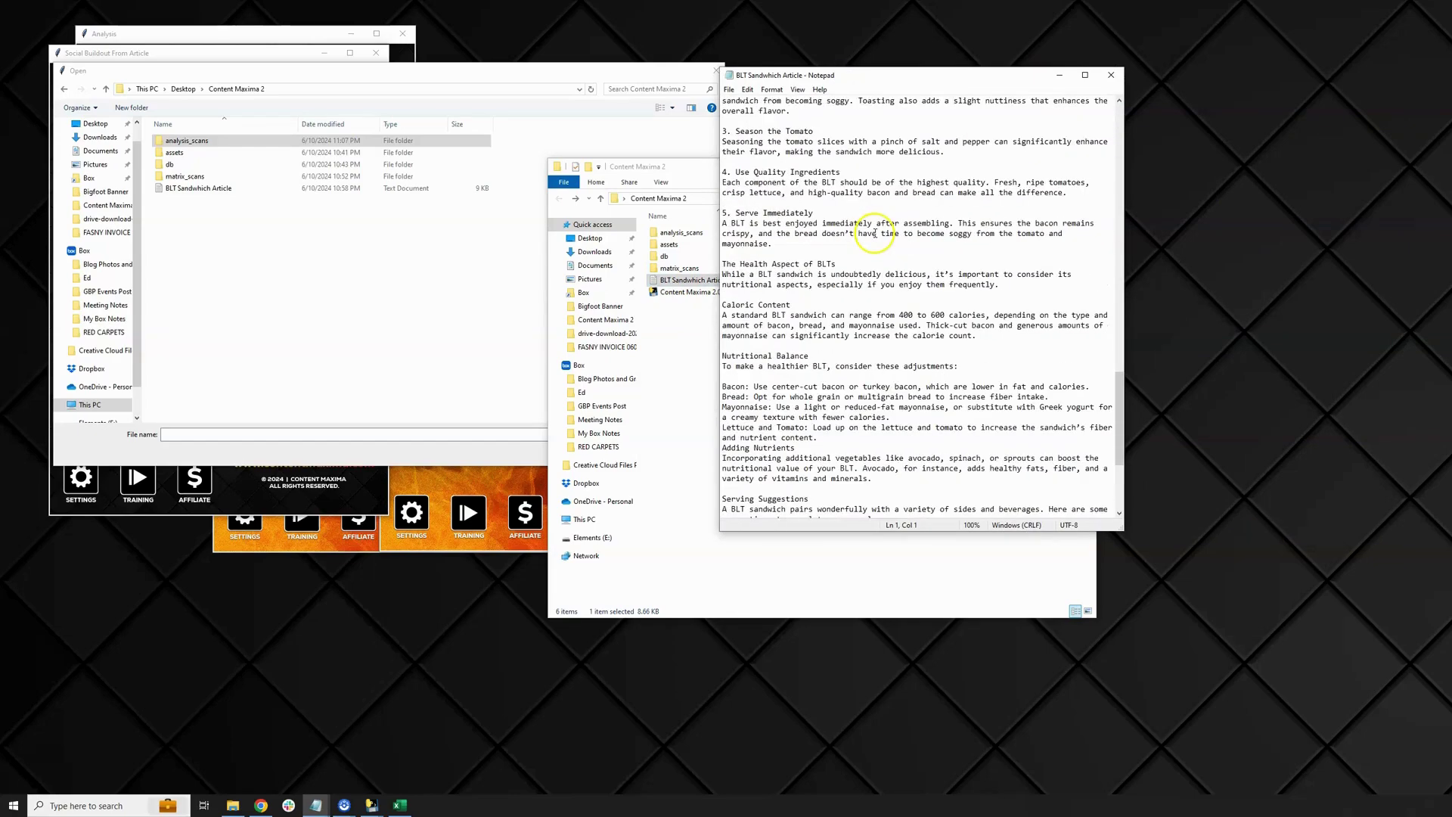
scroll(877, 233, "down", 1)
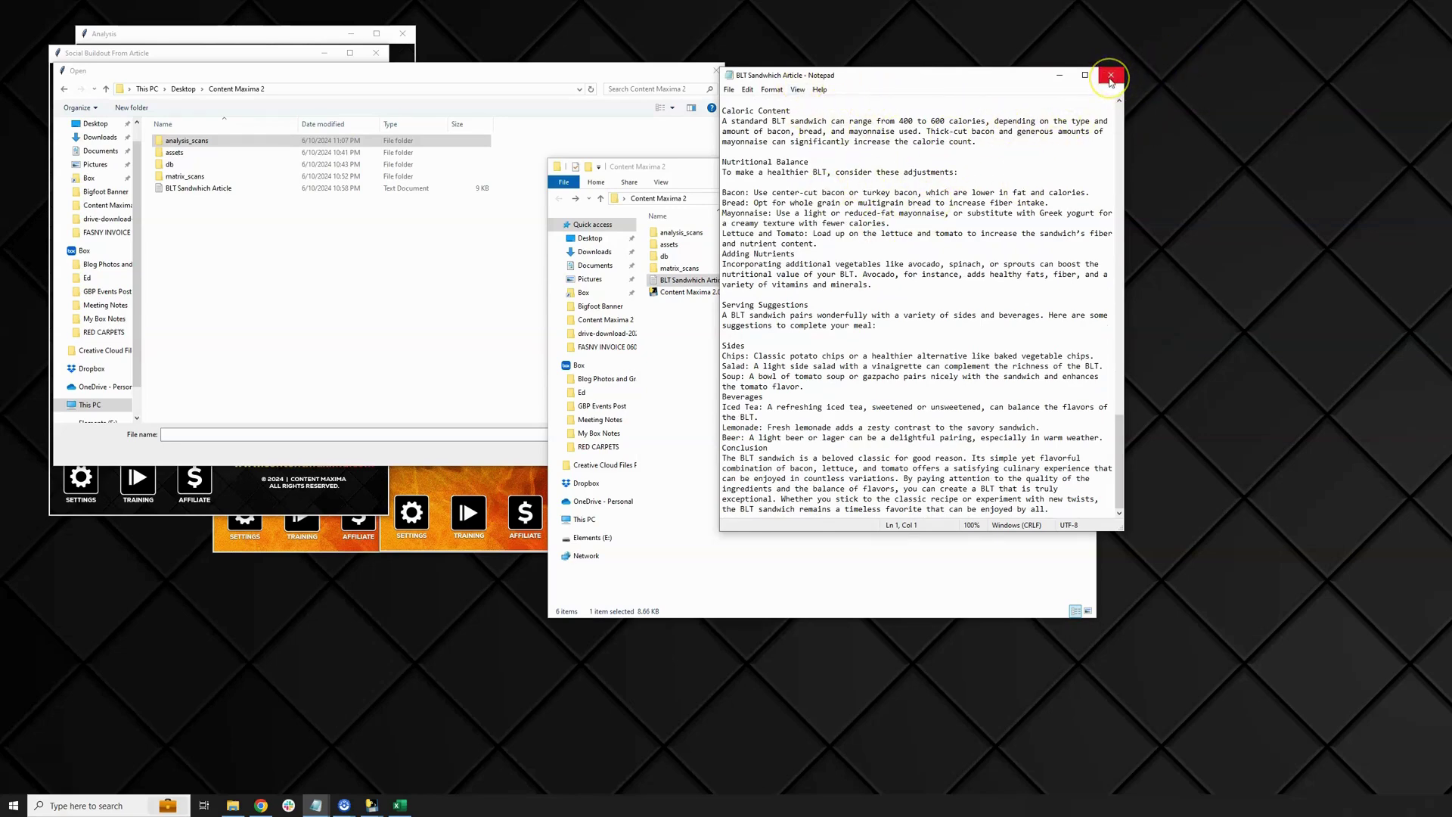
Choose BLT Sandwhich Article as the article file and set the number of social media posts to 5
left_click(587, 76)
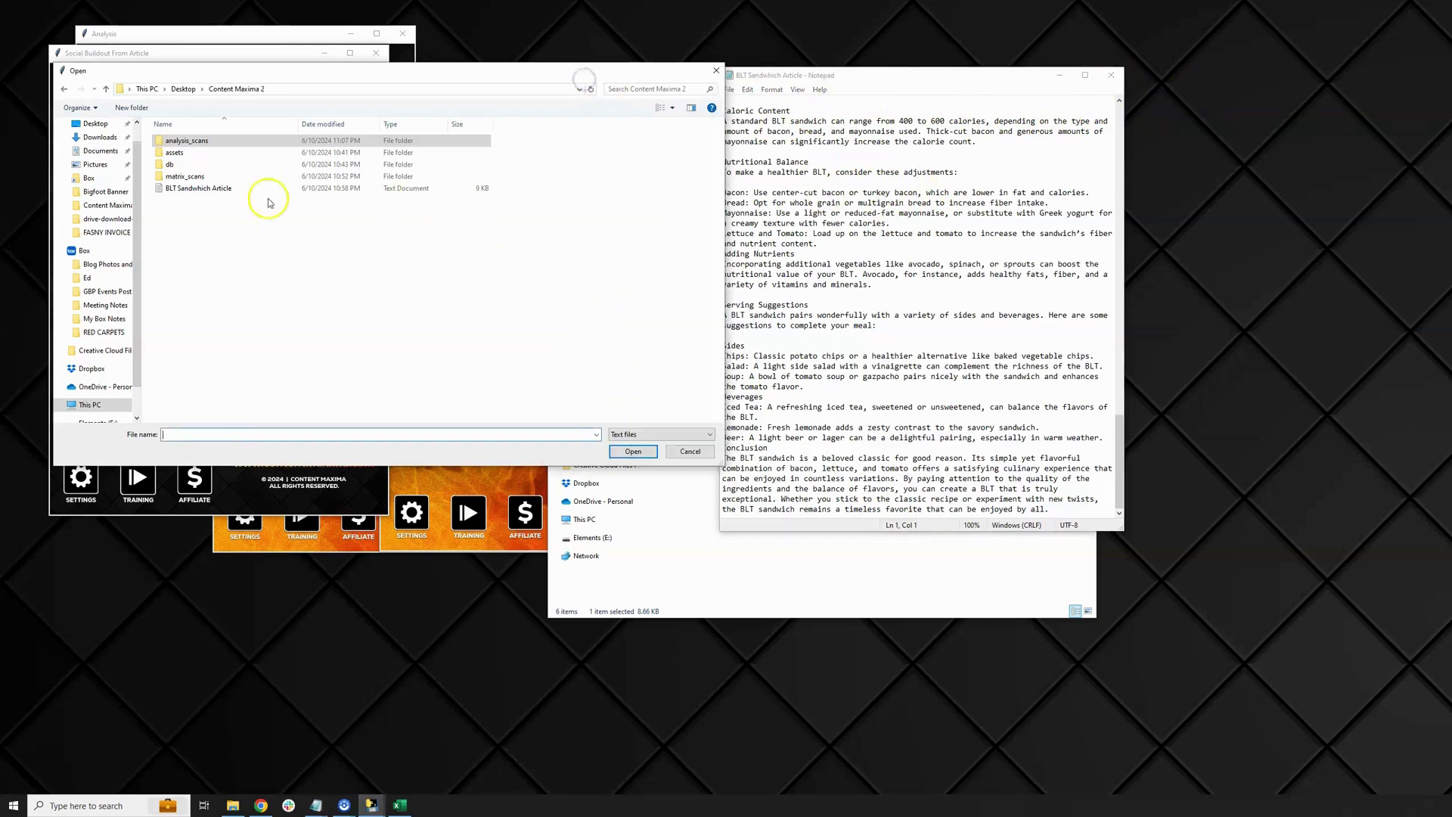
left_click(213, 189)
left_click(628, 452)
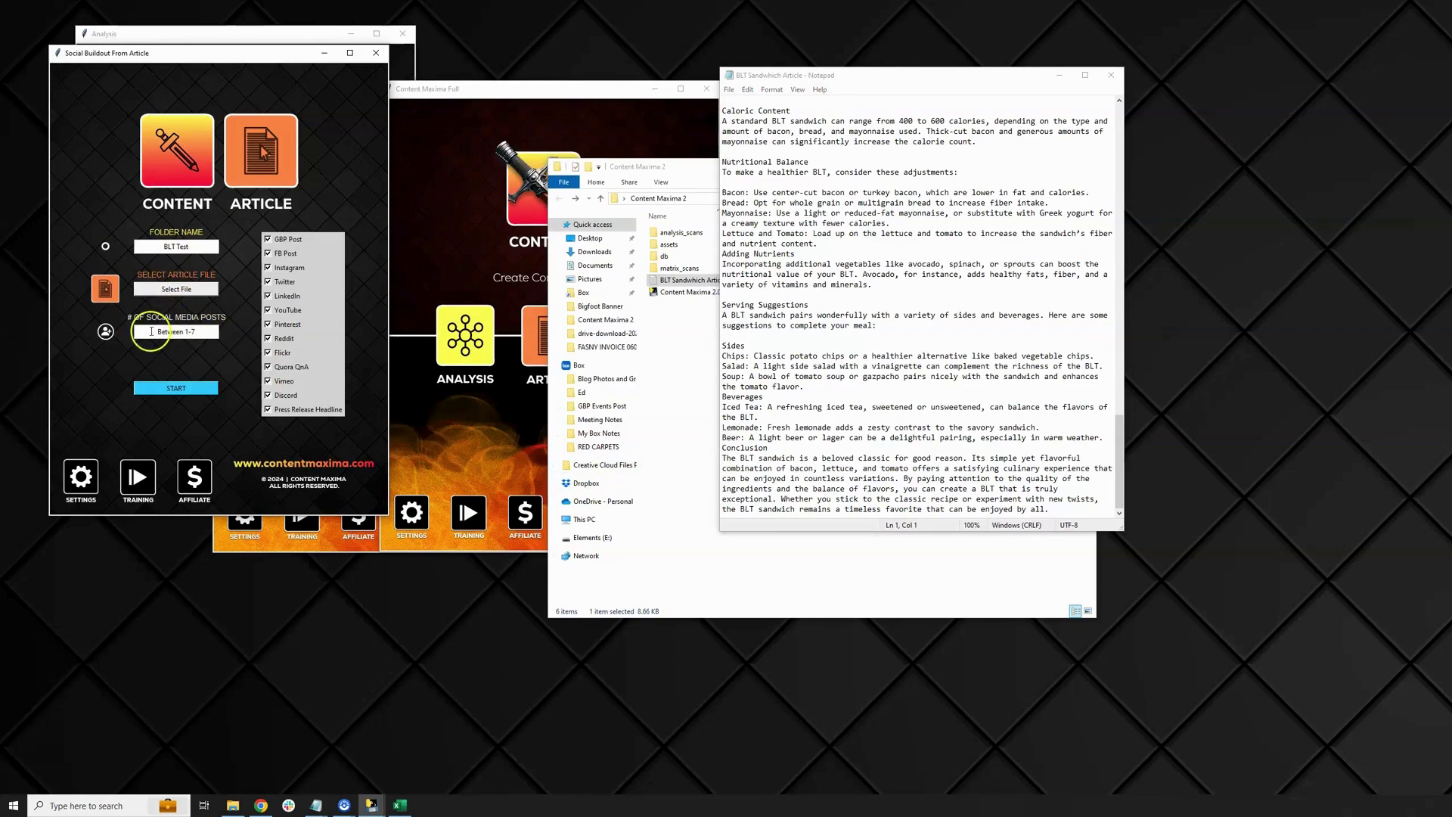
left_click(194, 333)
type("5")
Exclude FB Post, Instagram, Quora QnA, Vimeo and Discord from the article's social buildout
left_click(192, 244)
left_click(267, 395)
left_click(267, 380)
left_click(267, 367)
left_click(267, 253)
left_click(267, 267)
Close the Social Buildout From Article window and open the Maxima full content buildout from Content Maxima Full
left_click_drag(190, 246, 148, 241)
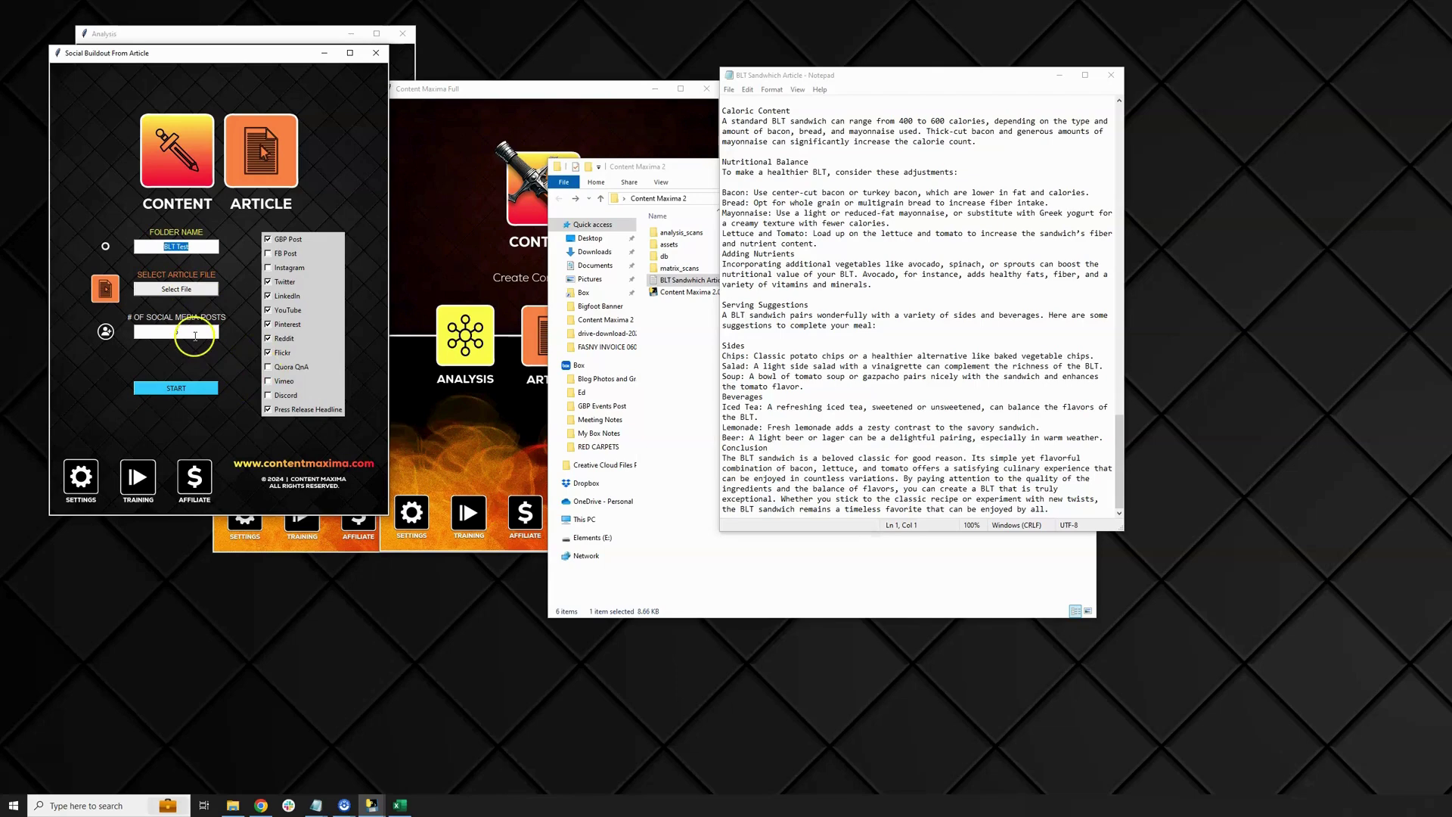
left_click_drag(191, 332, 157, 331)
left_click(376, 53)
left_click_drag(522, 94, 322, 91)
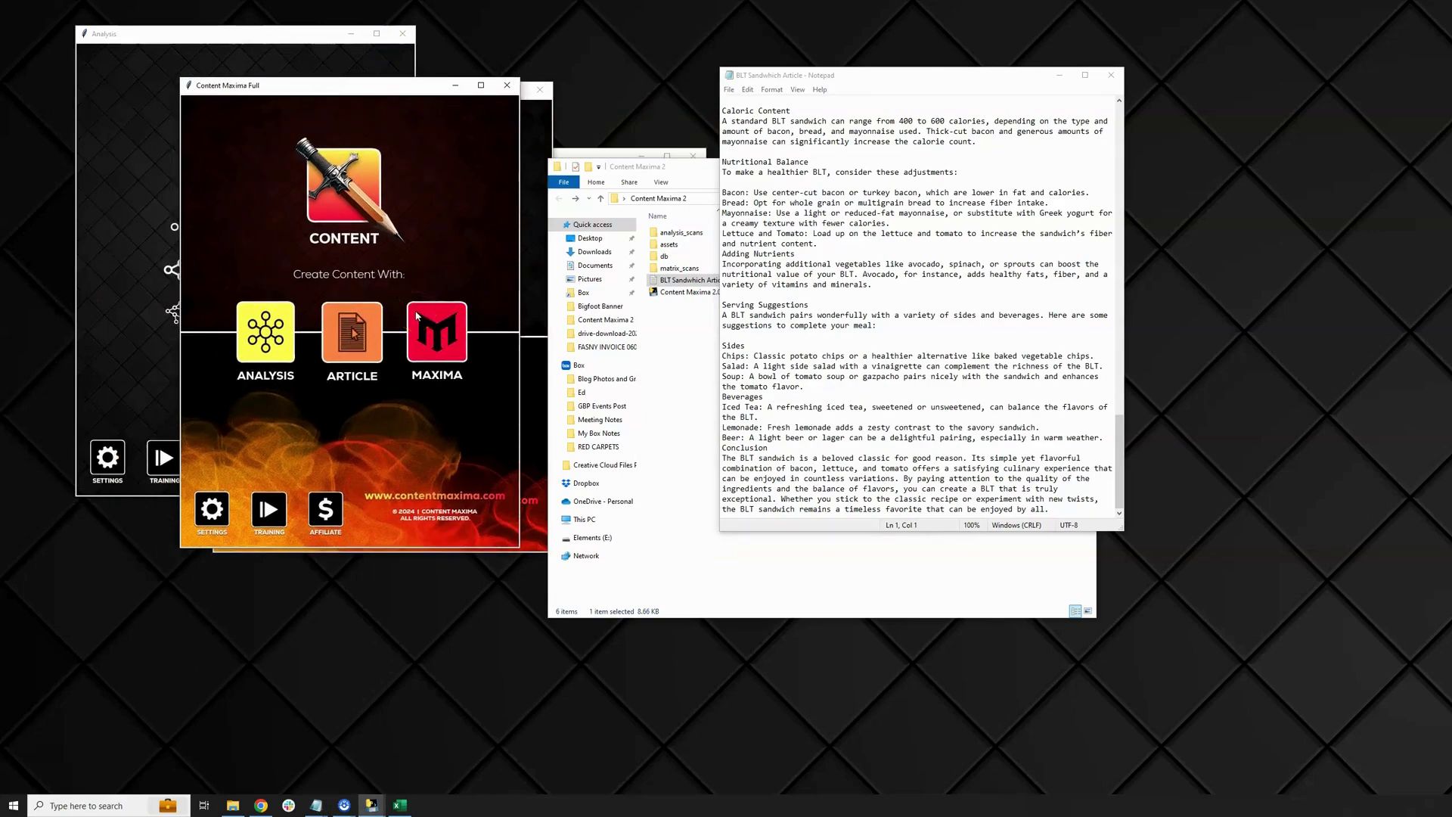
left_click_drag(393, 87, 512, 101)
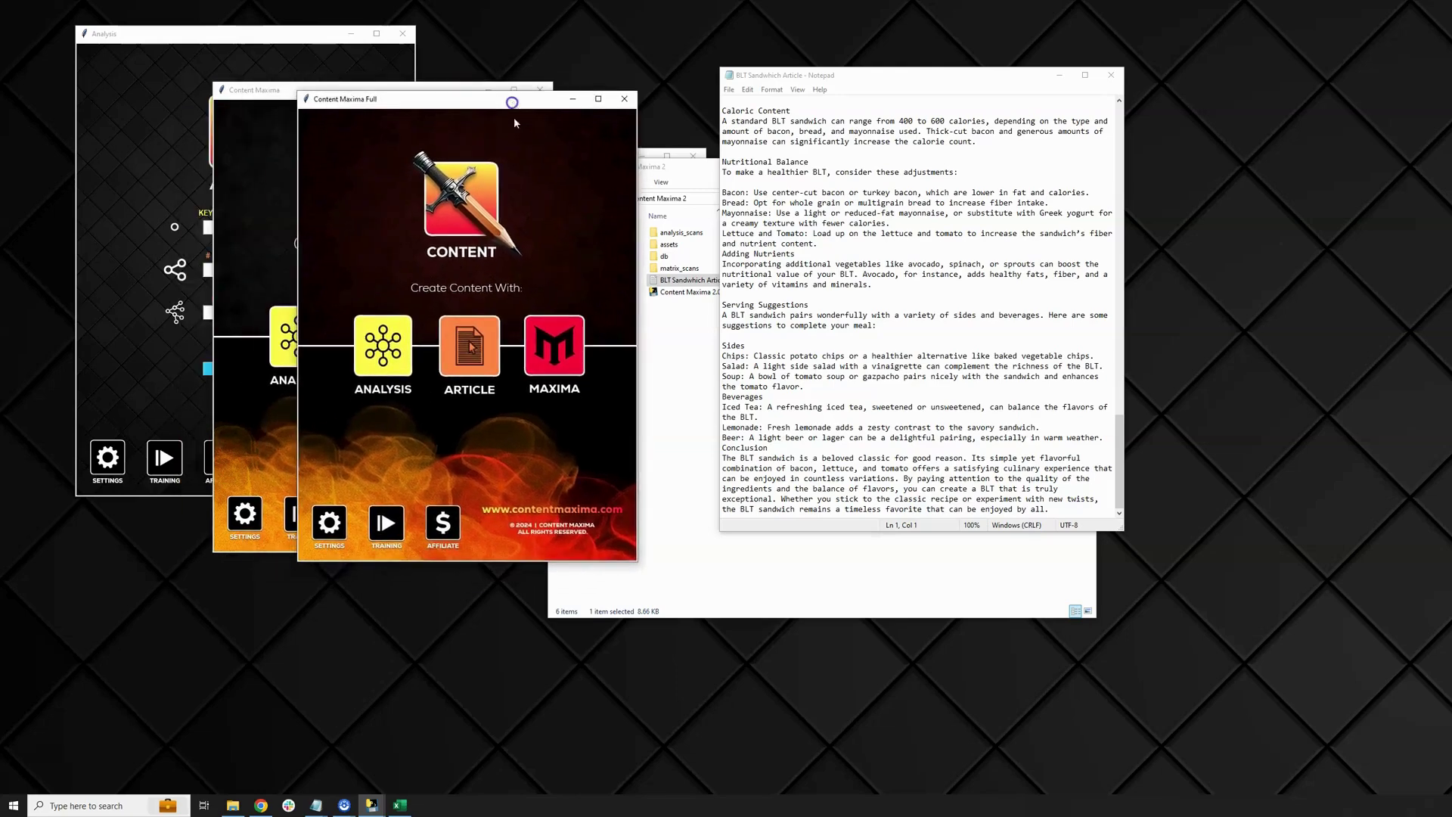
left_click(568, 345)
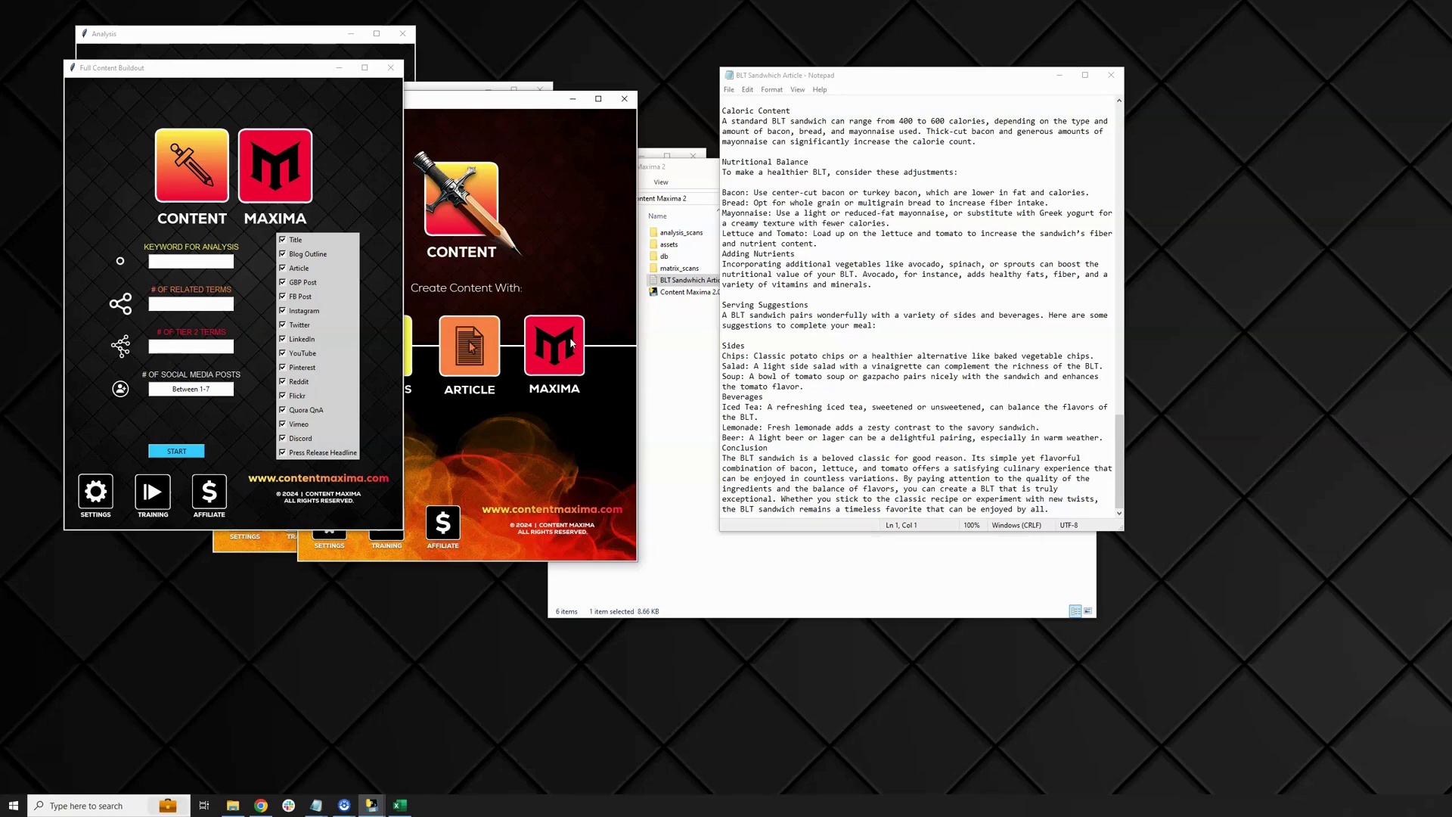
left_click_drag(426, 105, 500, 114)
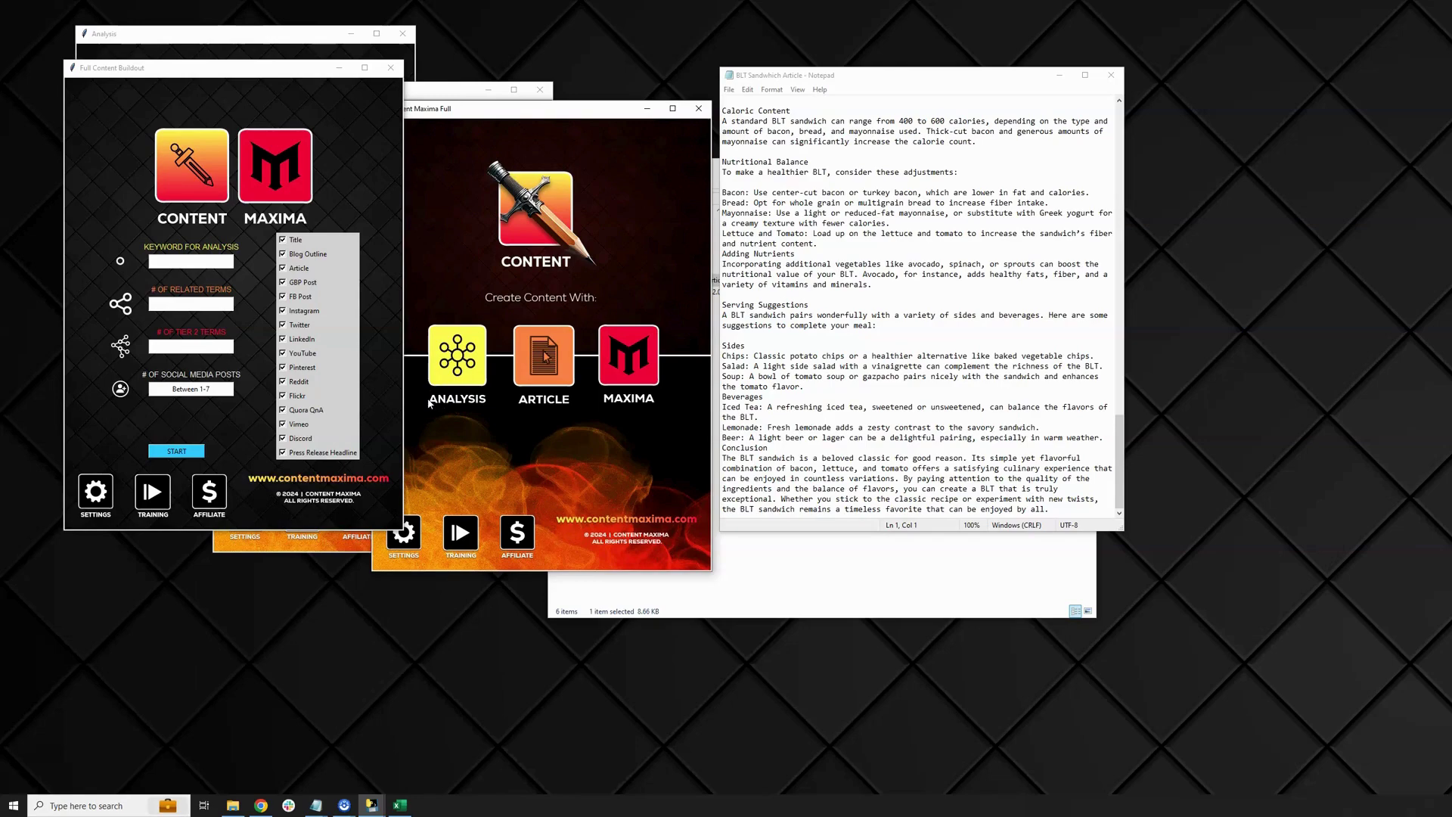
Fill in the full buildout with keyword BLT Sandwhich, 25 related terms, 5 tier 2 terms and 5 social media posts
left_click(200, 262)
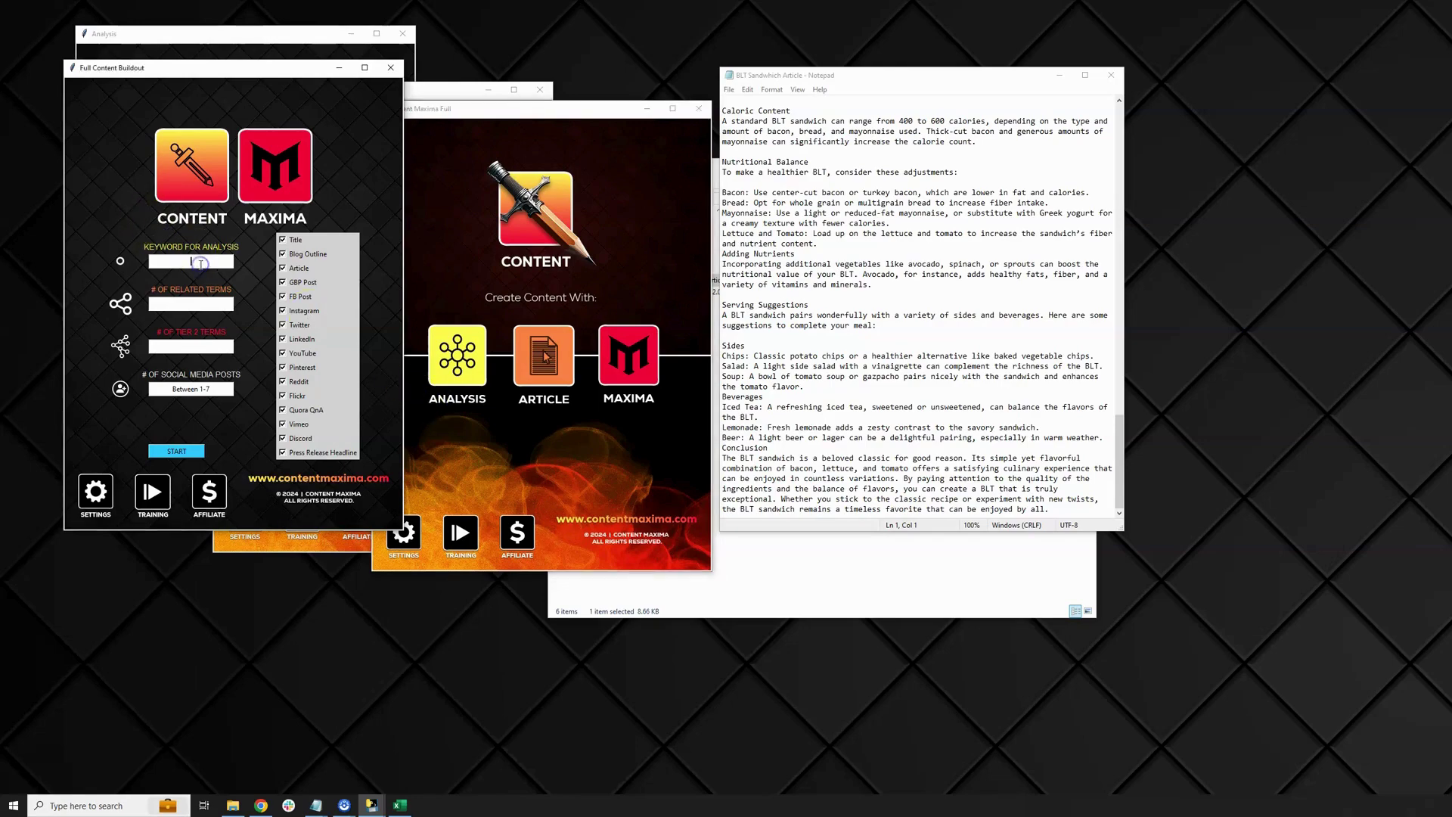
type("BLT Sandwhich")
left_click(223, 308)
type("5")
left_click(168, 390)
left_click(183, 453)
left_click(236, 419)
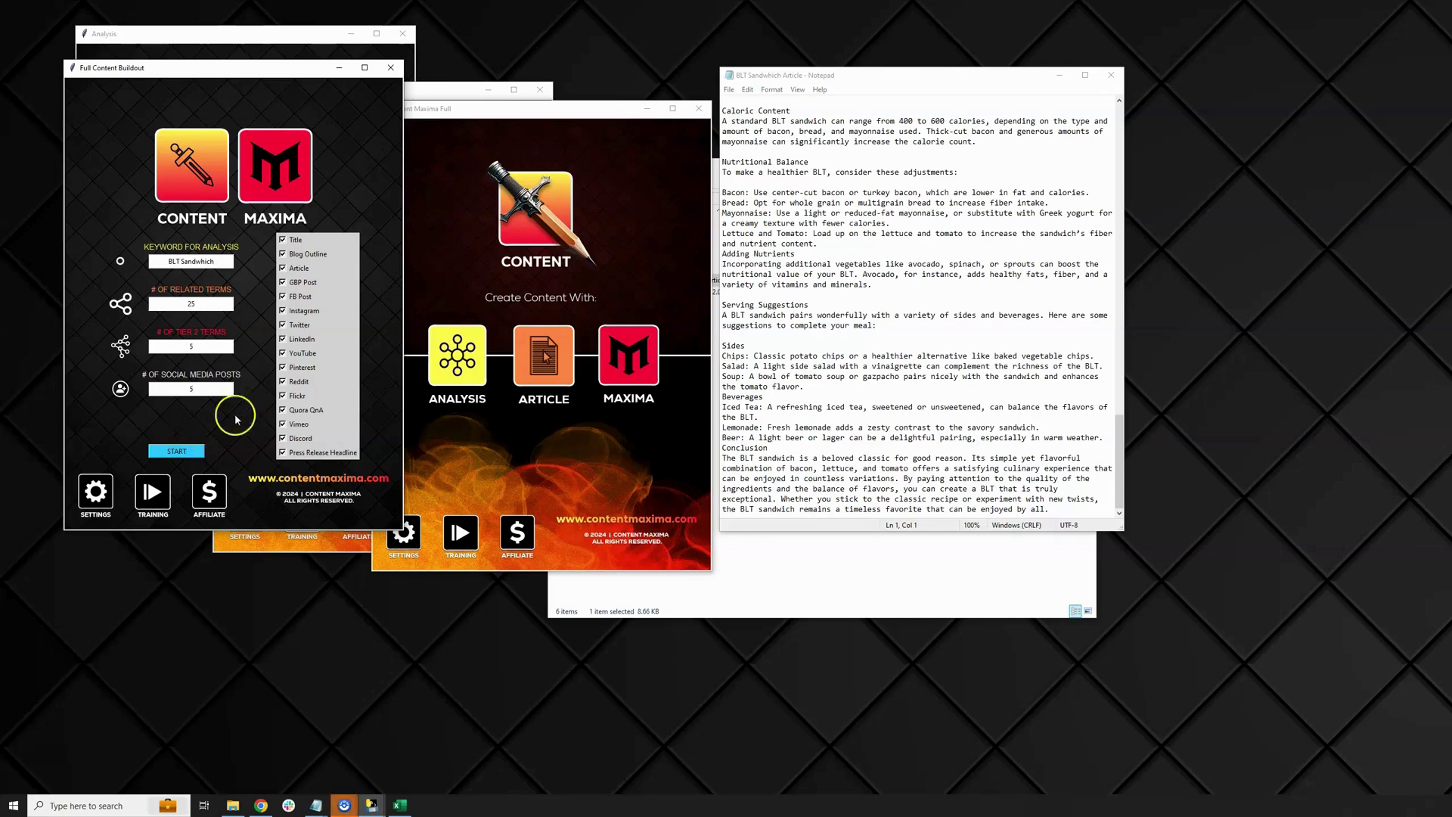
left_click(227, 260)
left_click_drag(227, 261, 149, 265)
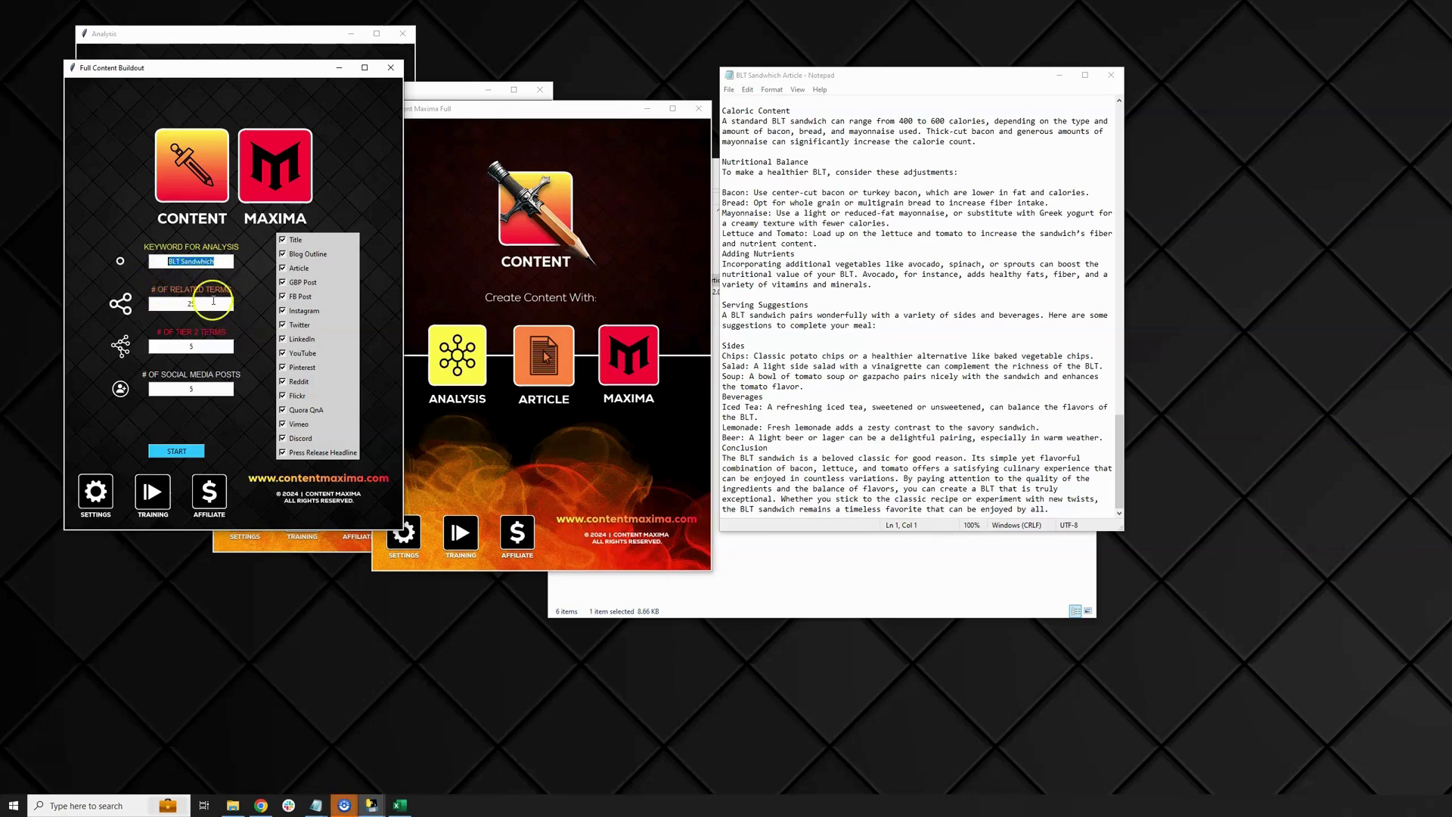
double_click(210, 303)
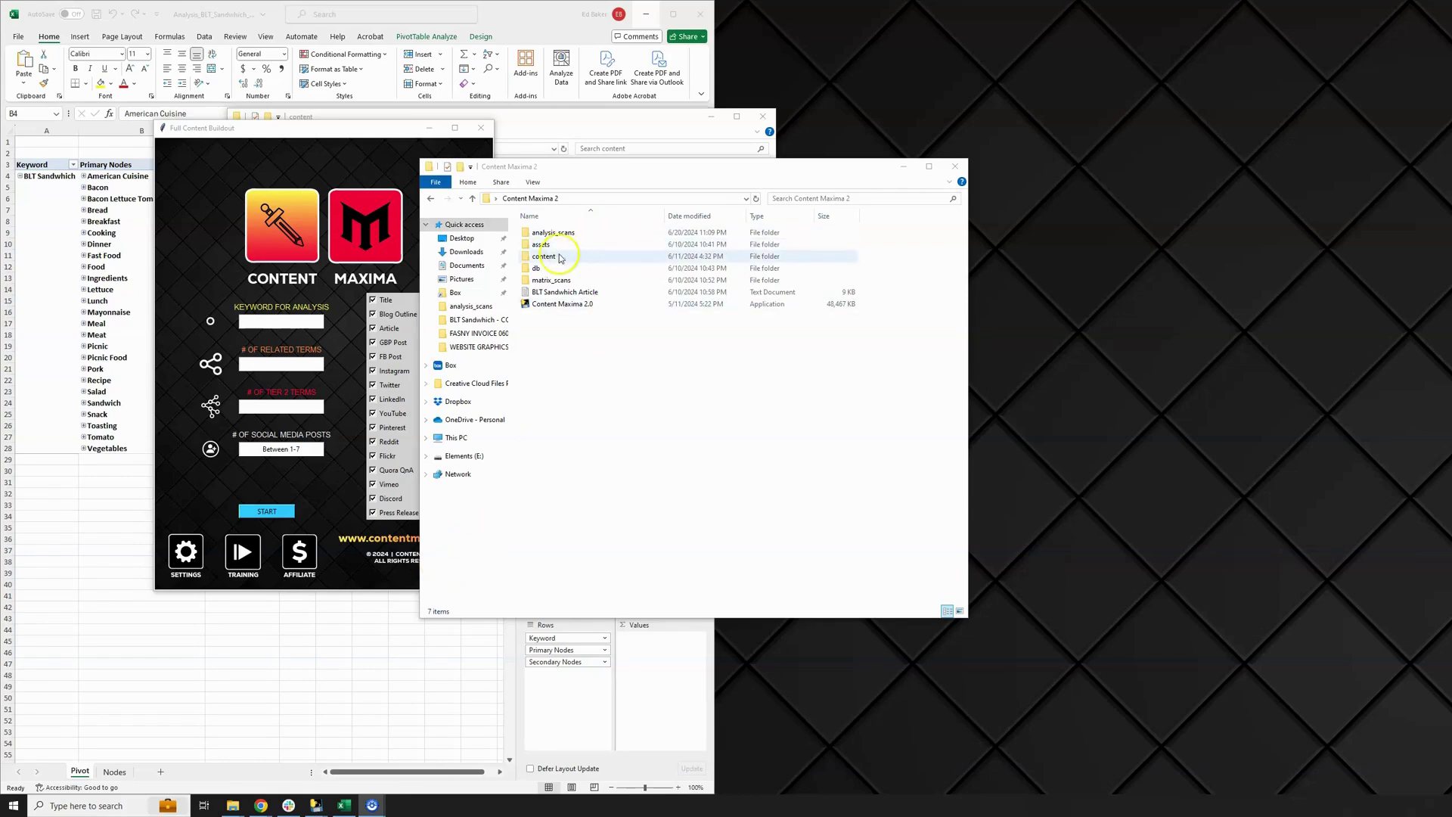
Open the BLT Sandwhich - COMPLETE folder inside the content folder of Content Maxima 2
left_click(545, 256)
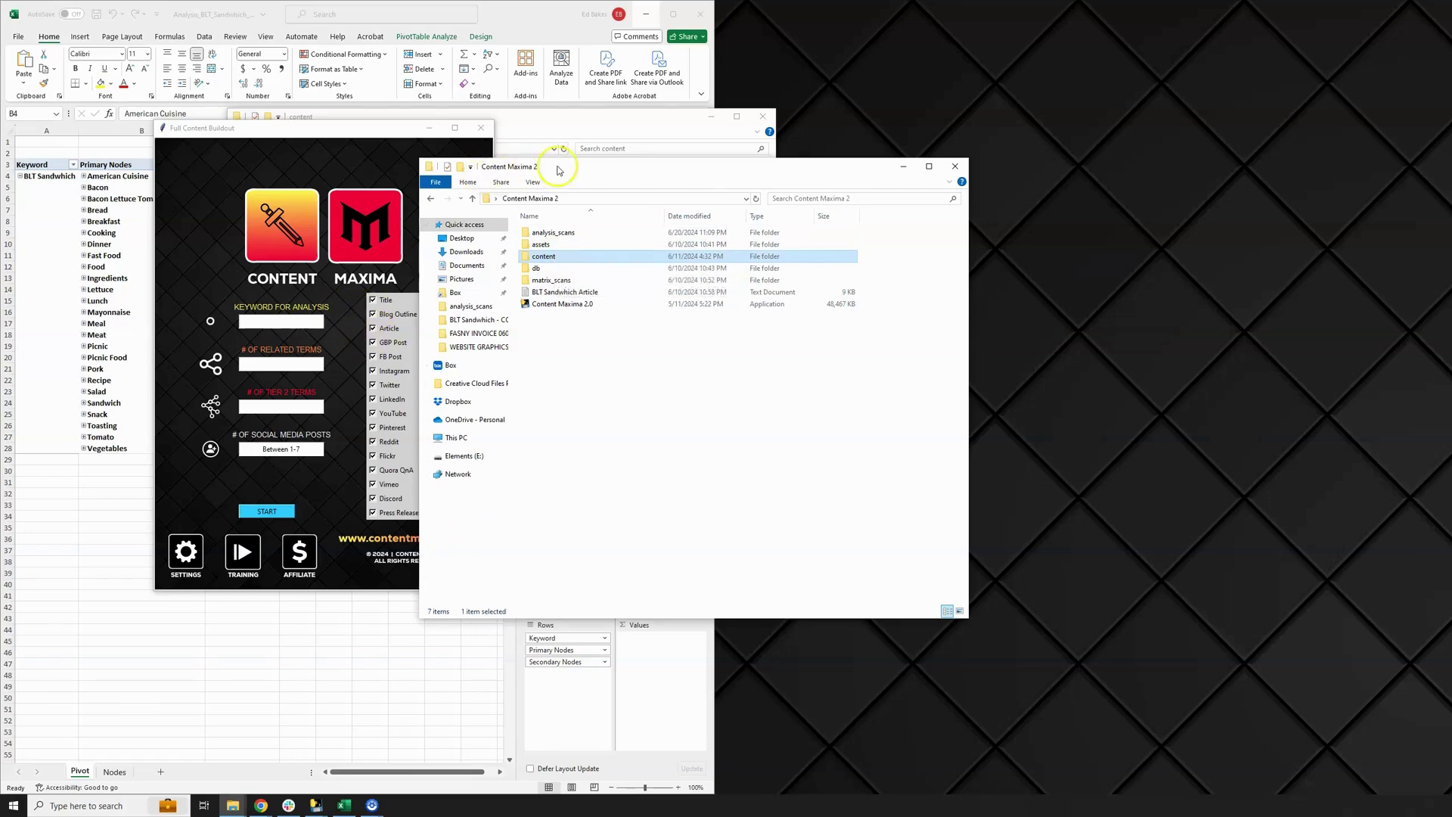
left_click_drag(557, 166, 708, 165)
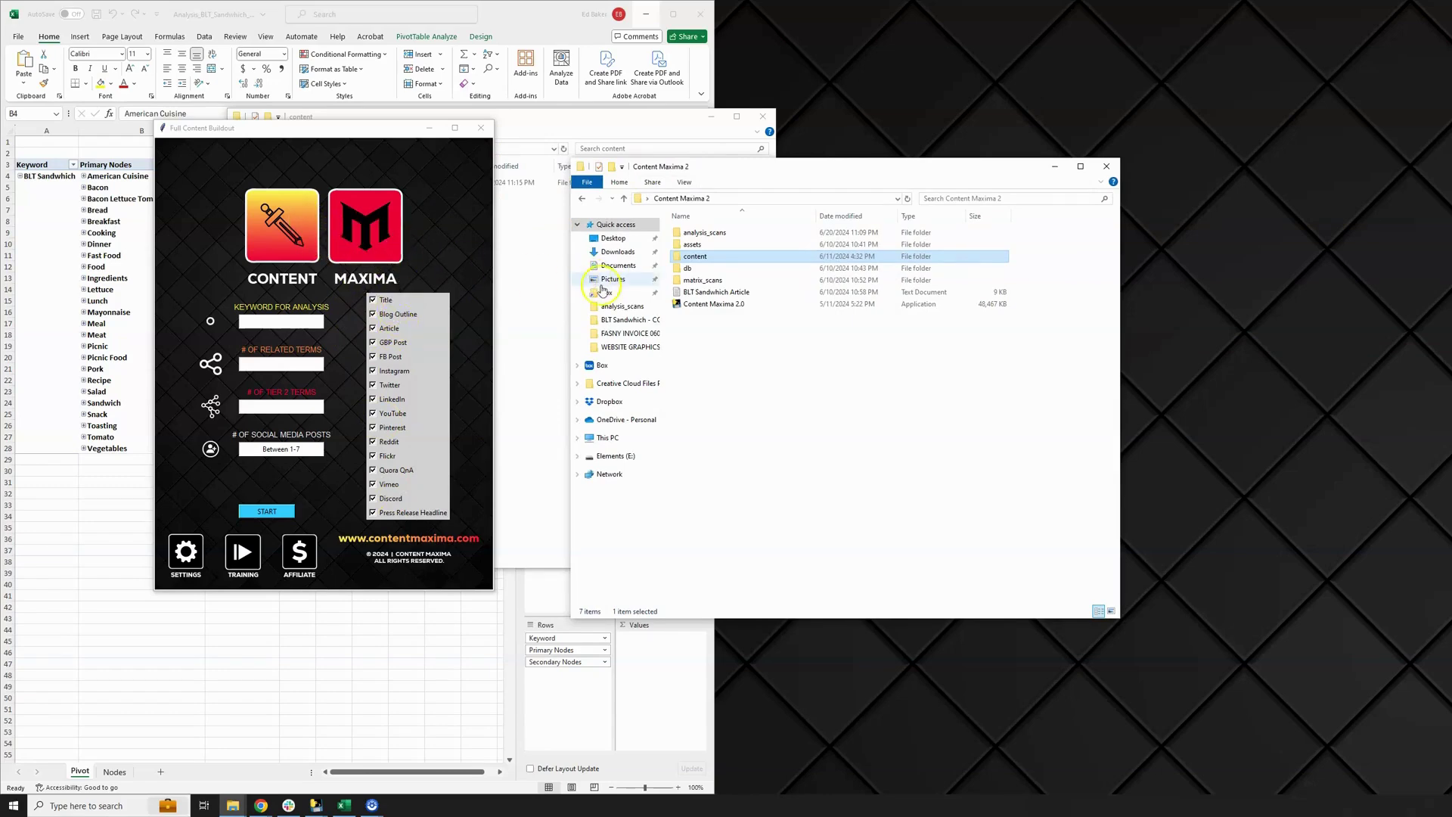
left_click(725, 258)
double_click(724, 259)
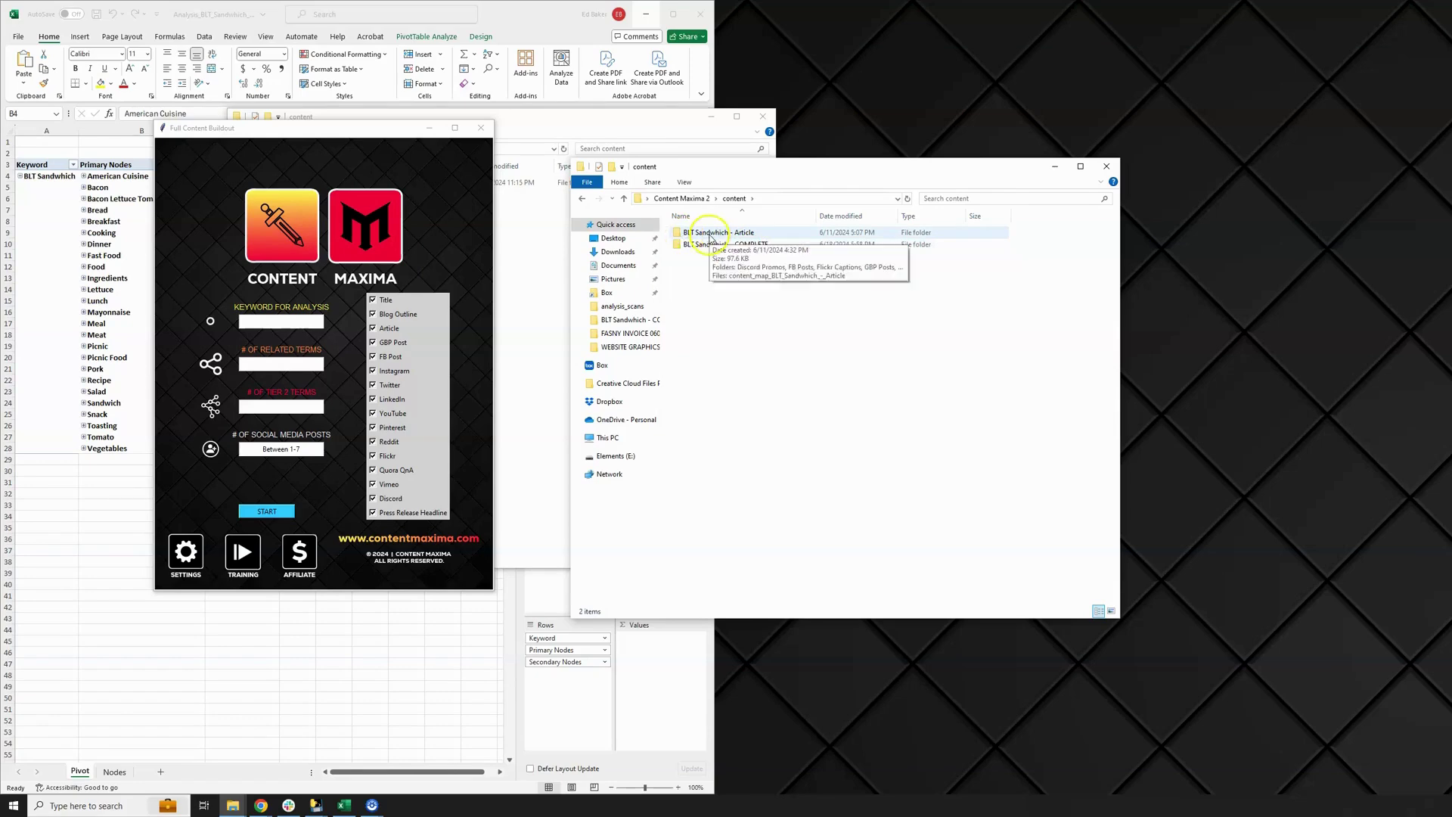
double_click(741, 244)
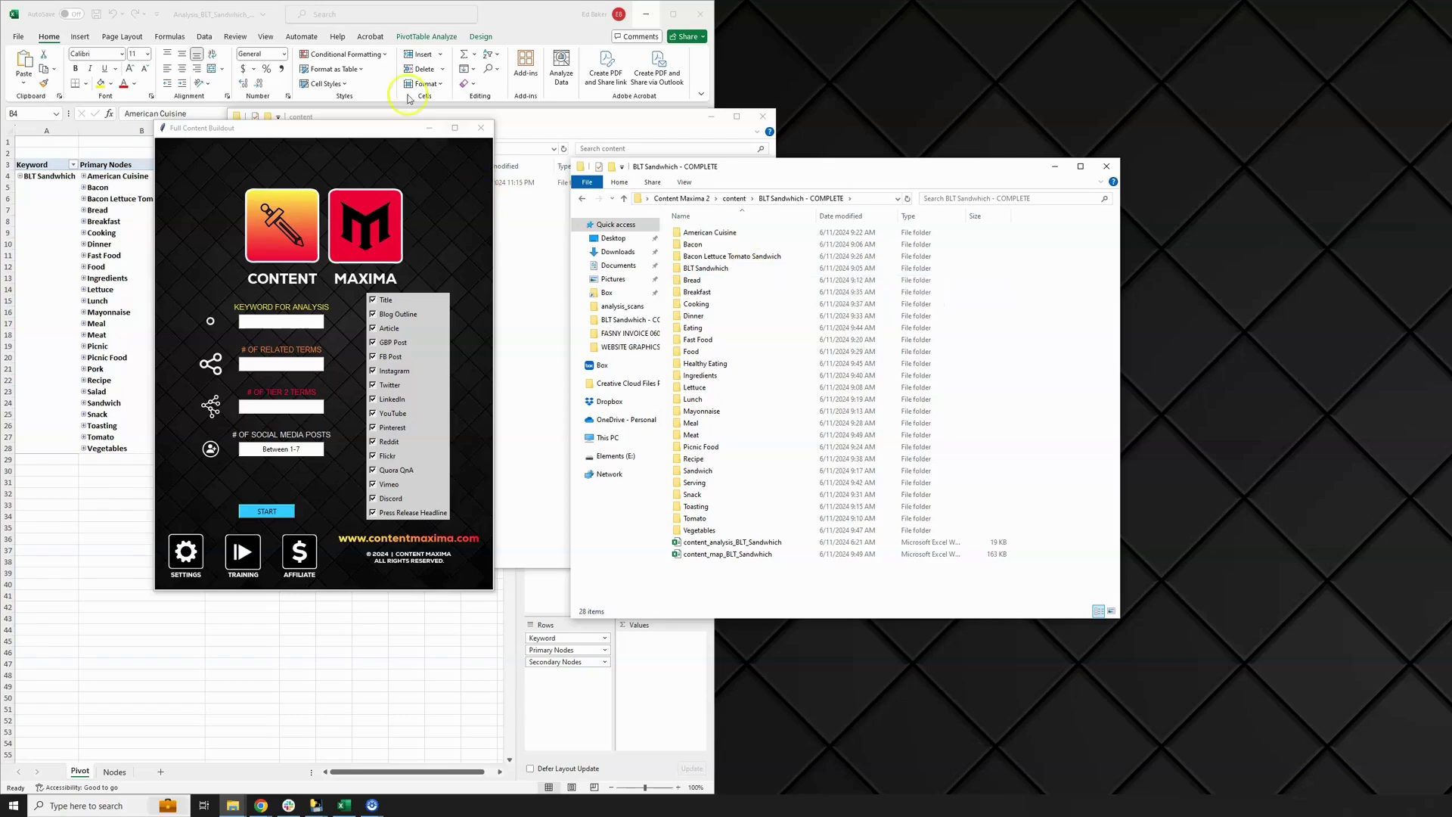
Enlarge the pivot table to 226% zoom and compare its primary nodes with the subfolders of BLT Sandwhich - COMPLETE
left_click(521, 15)
left_click(647, 787)
left_click_drag(647, 787, 657, 787)
left_click_drag(405, 772, 355, 772)
left_click(786, 200)
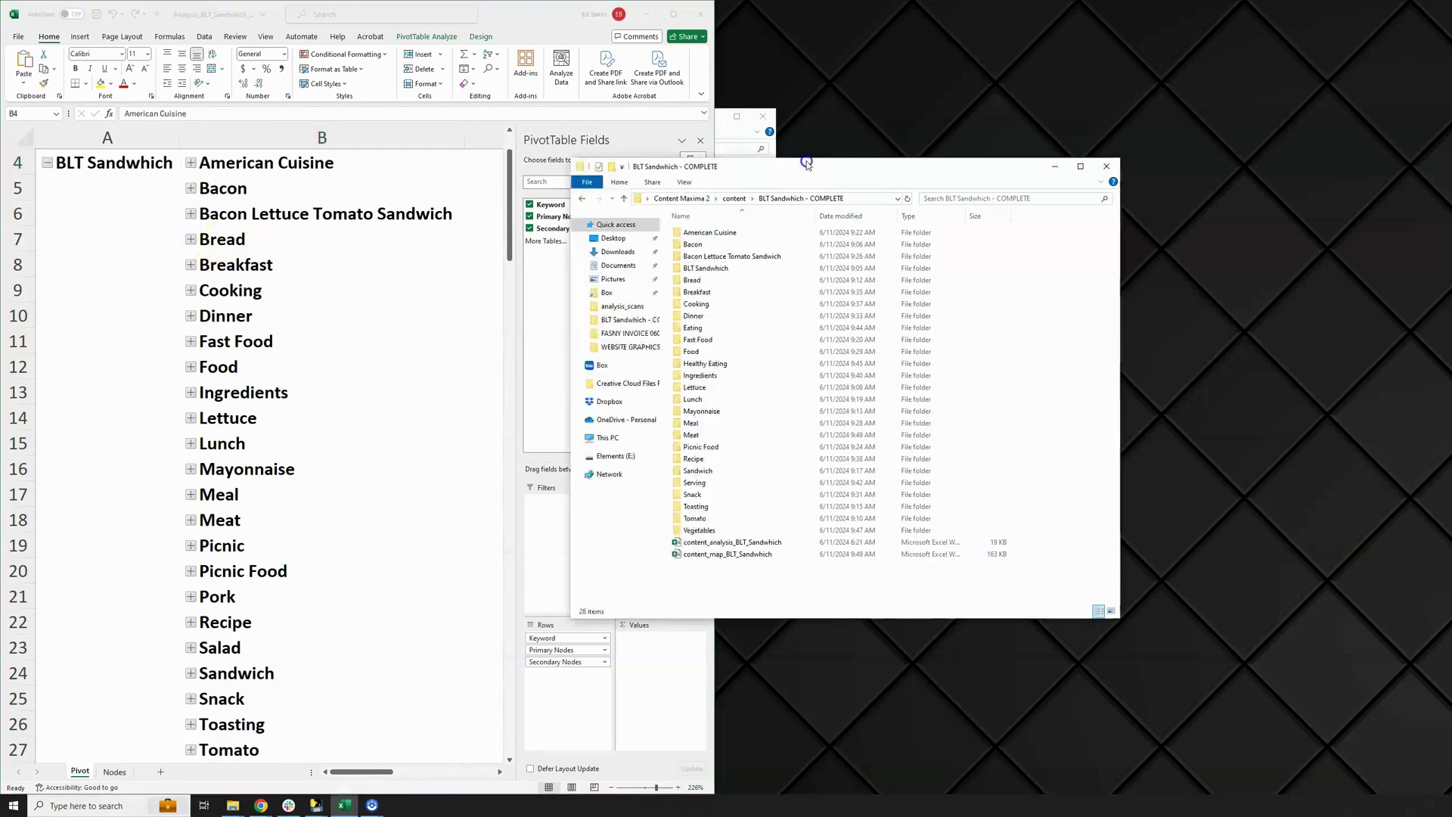
left_click_drag(805, 162, 829, 125)
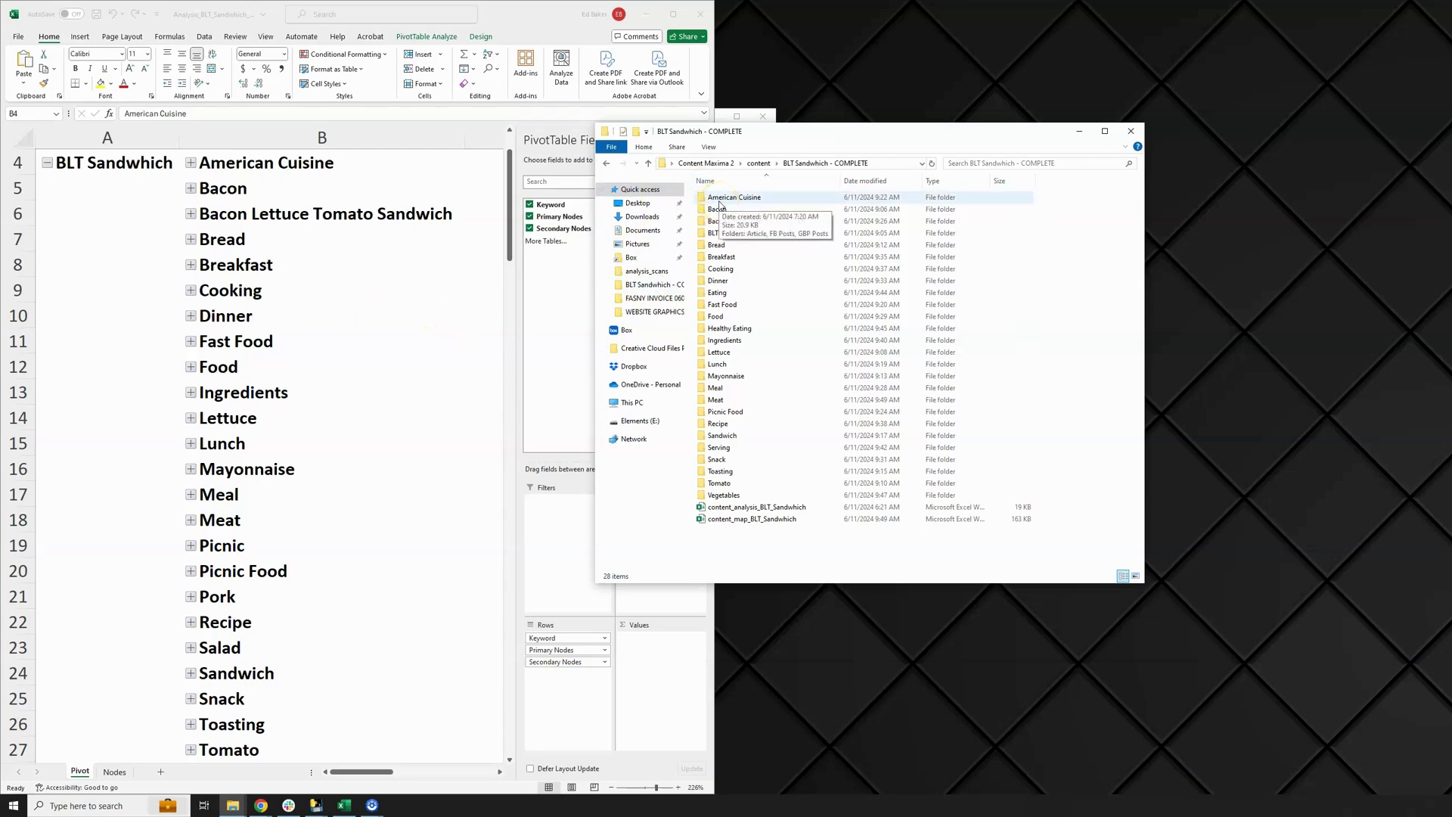
Open American Cuisine_article from the American Cuisine node's Article folder and read through the generated article
double_click(720, 199)
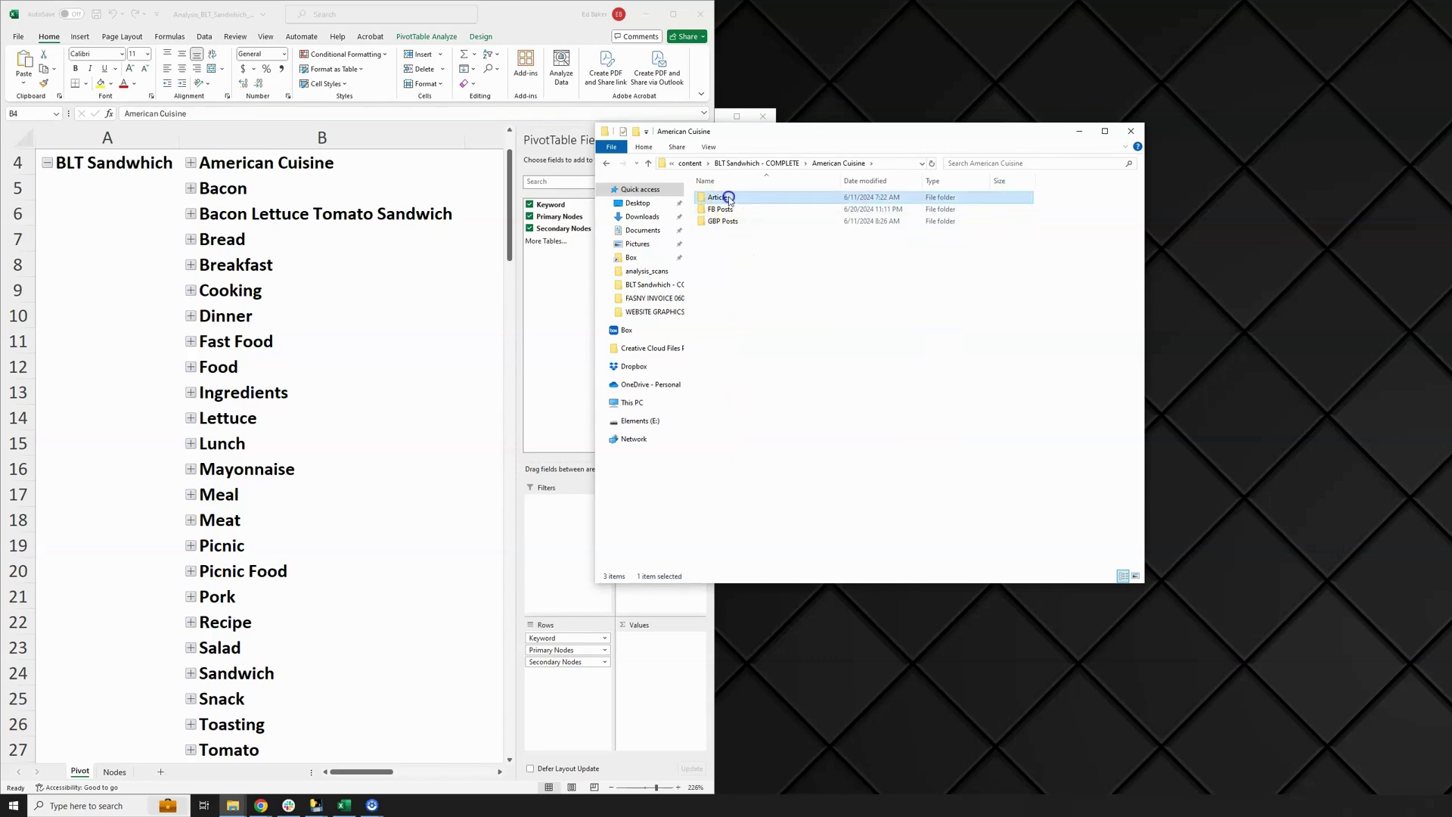
double_click(729, 197)
double_click(730, 198)
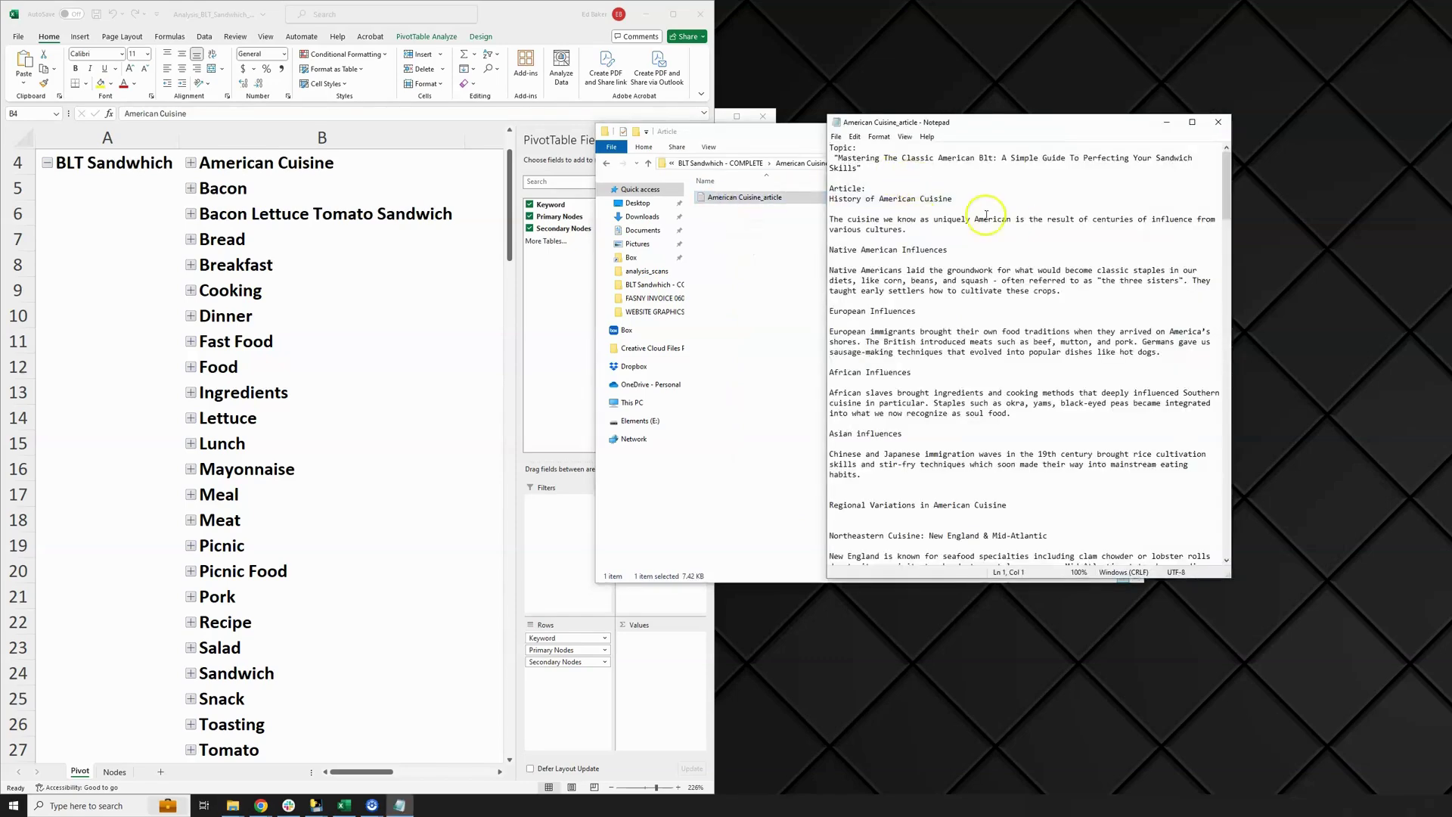
scroll(1034, 235, "down", 12)
scroll(1034, 235, "down", 20)
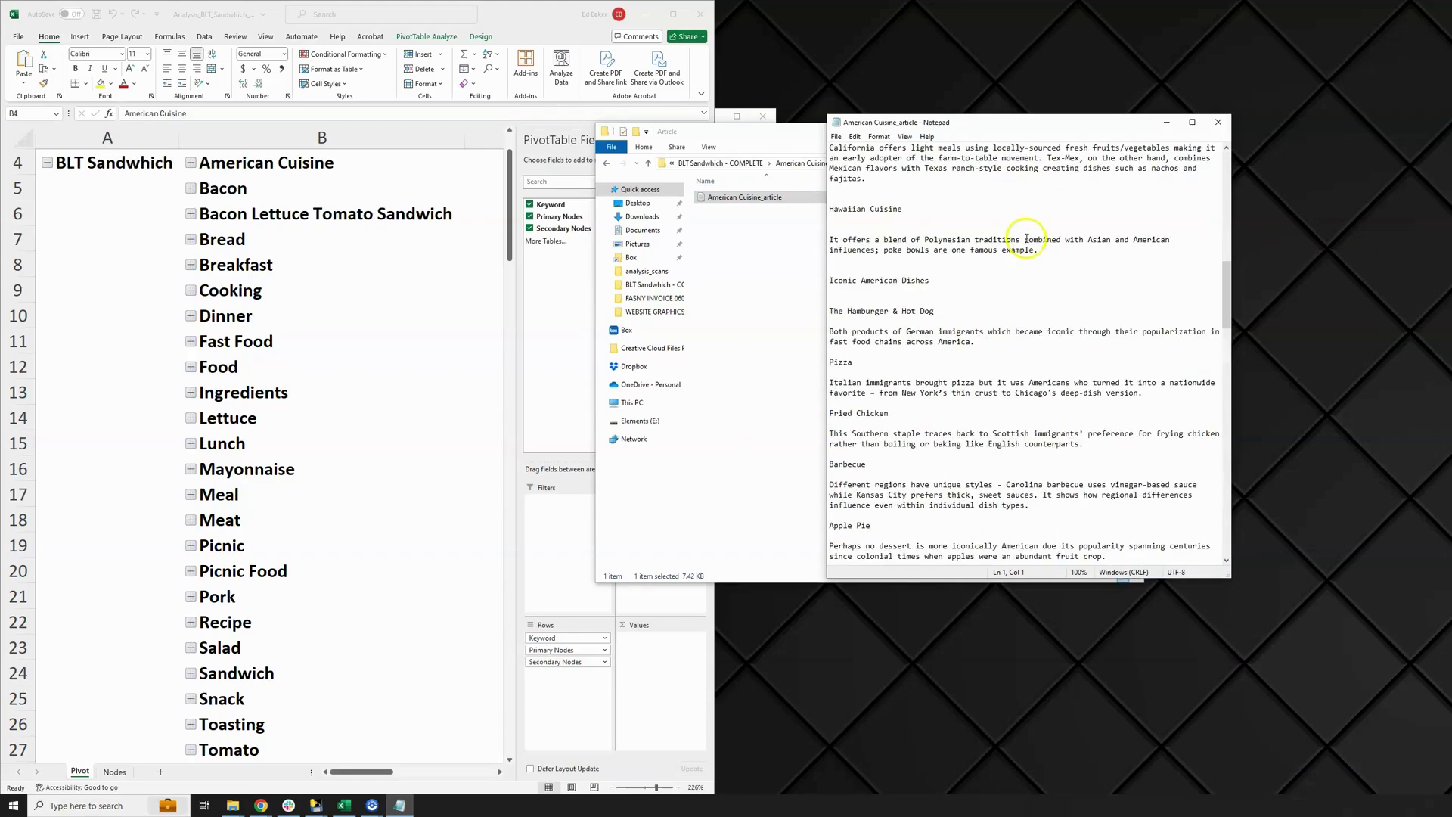
Skim the rest of the American Cuisine article through its FAQs and outline, return to its beginning and close it
scroll(1002, 237, "down", 11)
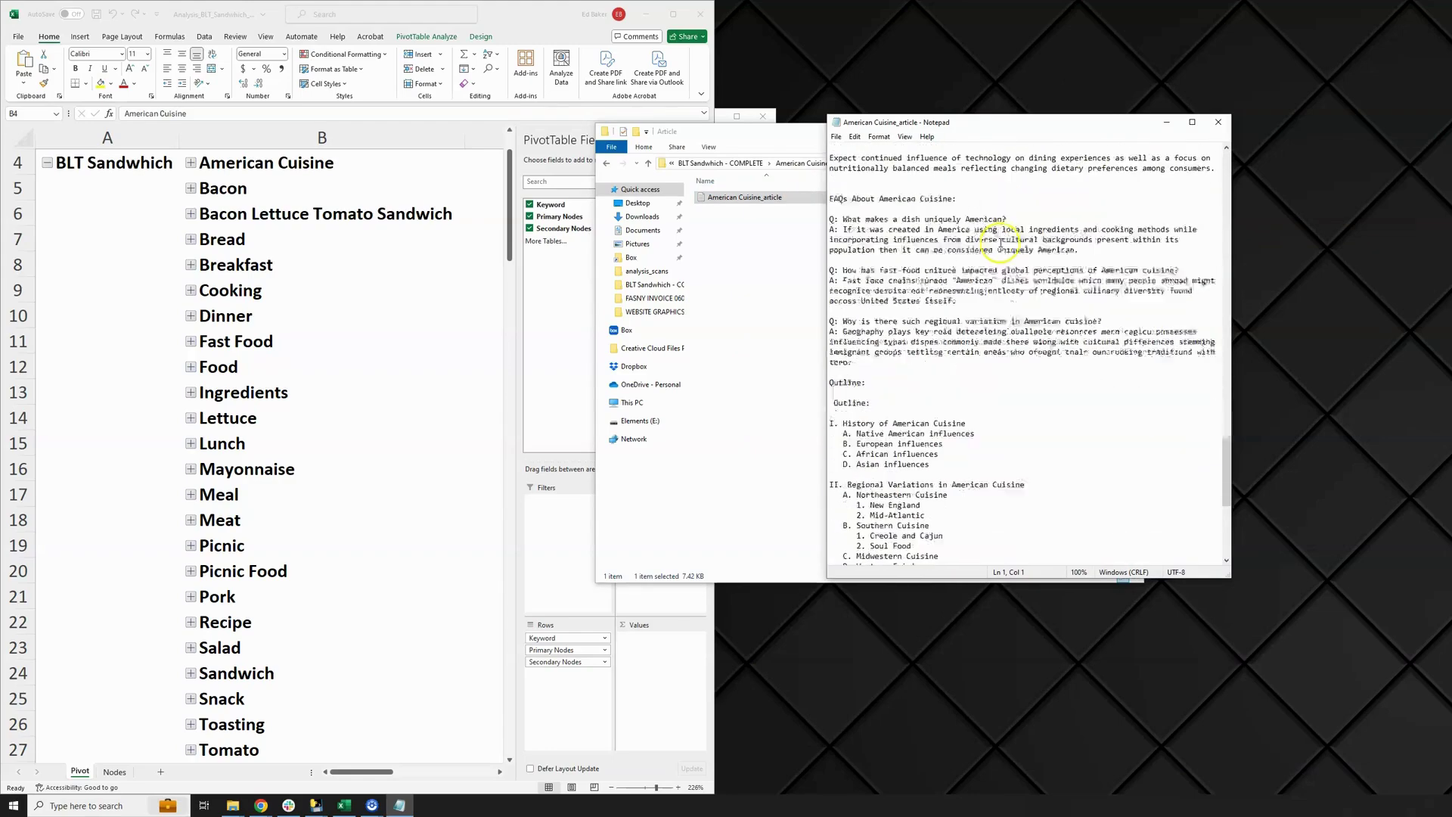
scroll(947, 286, "up", 5)
scroll(947, 286, "up", 10)
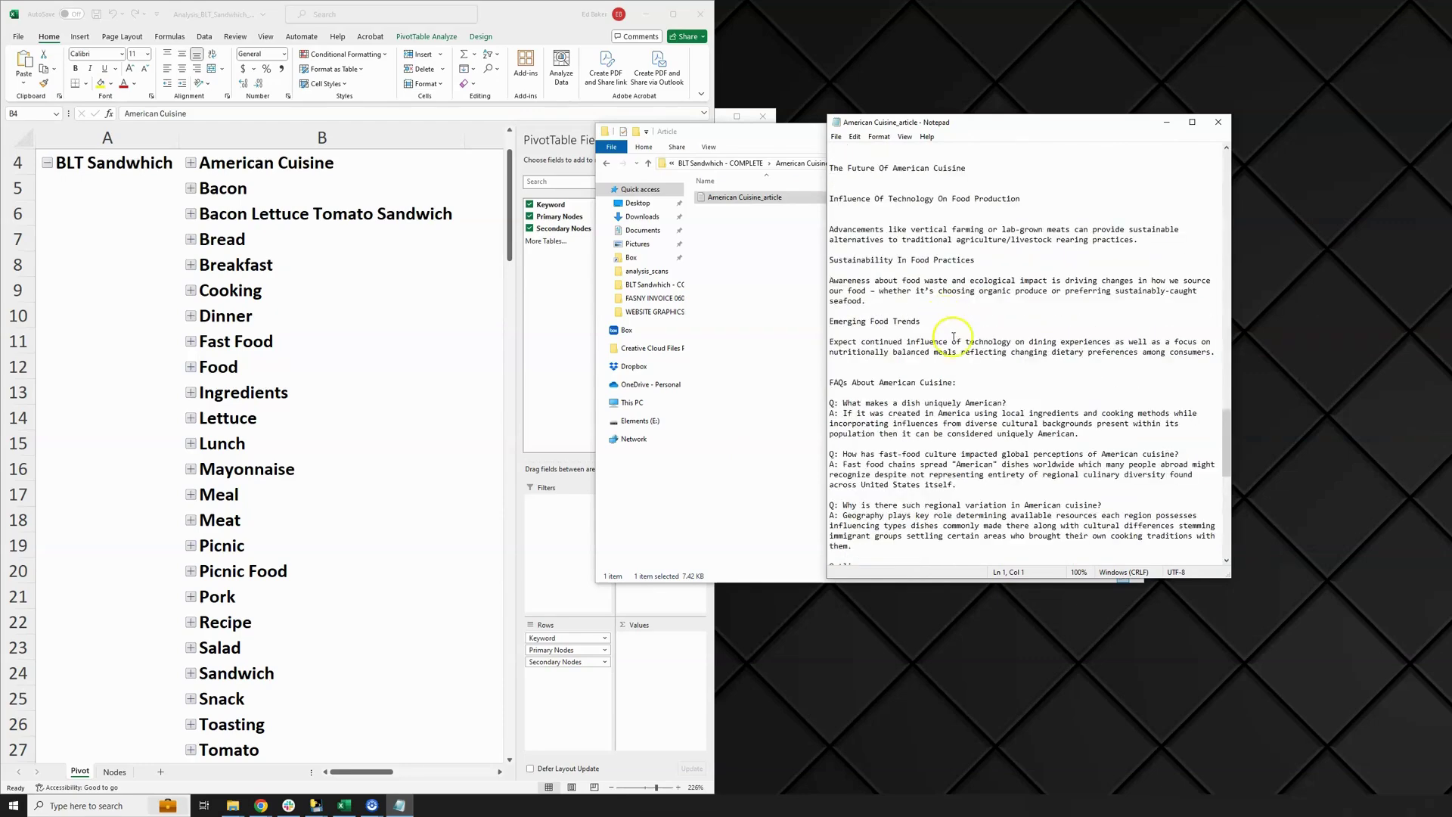
scroll(950, 357, "up", 15)
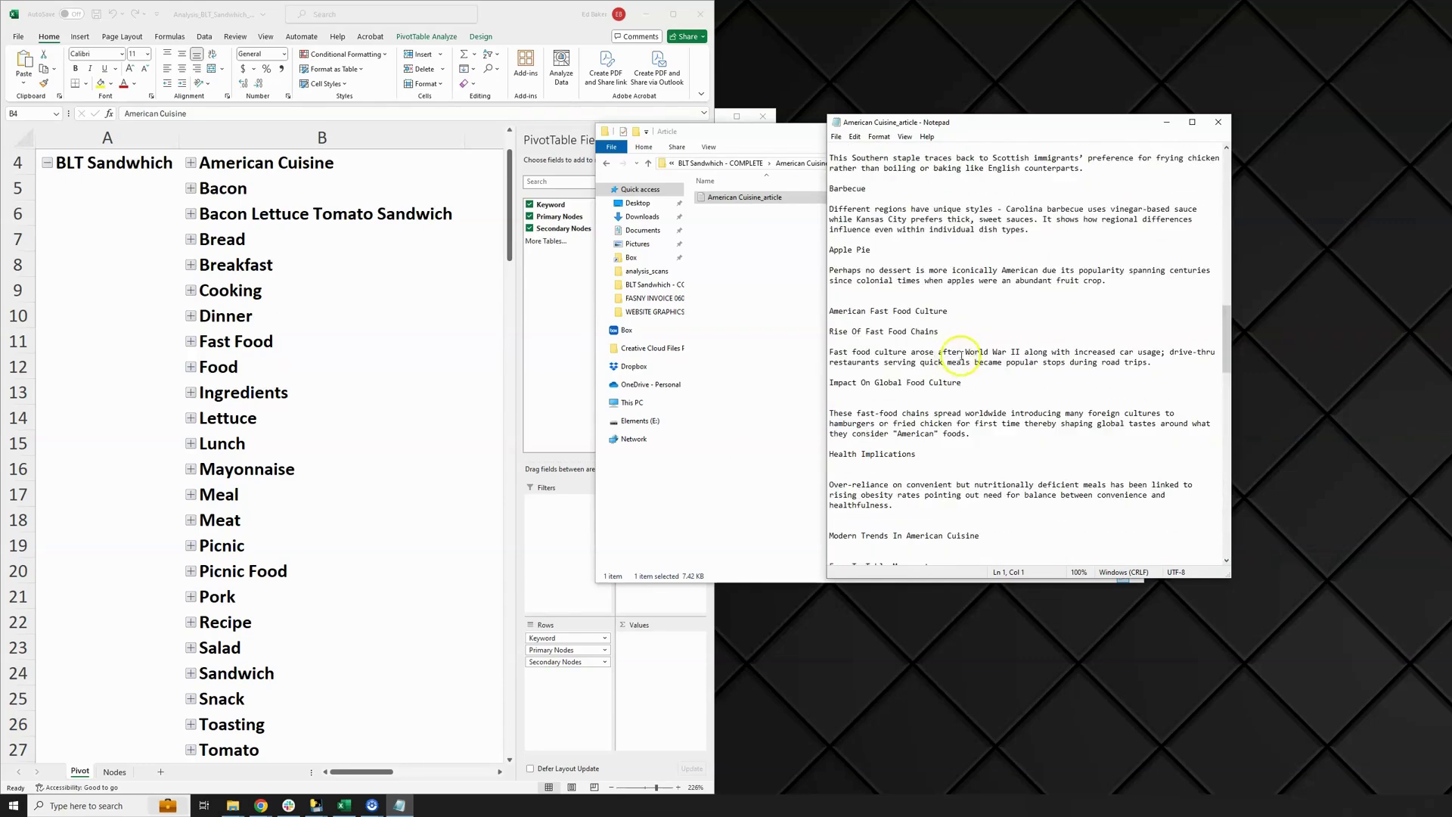
scroll(1024, 274, "up", 5)
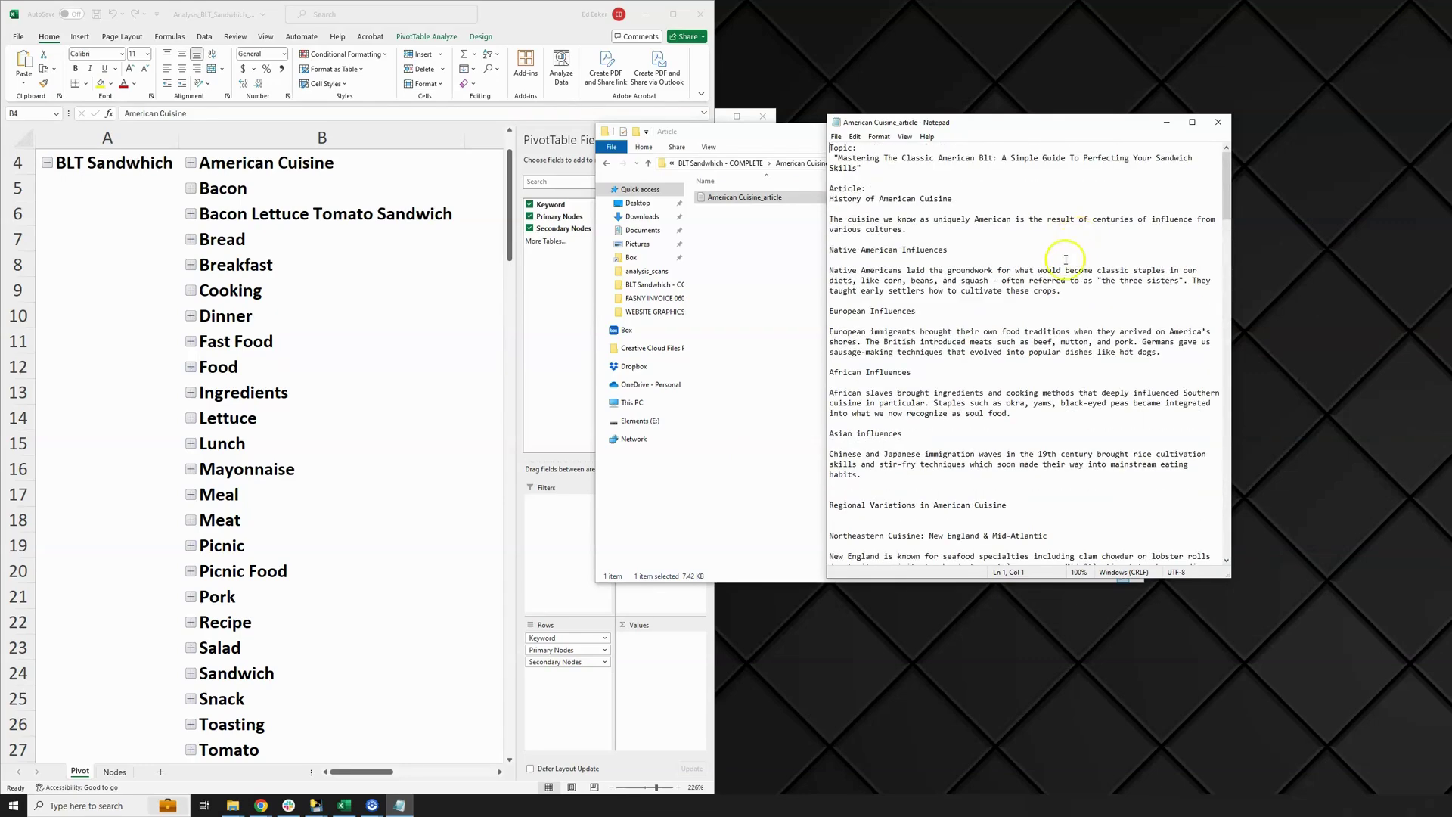
left_click(1219, 122)
left_click(1025, 216)
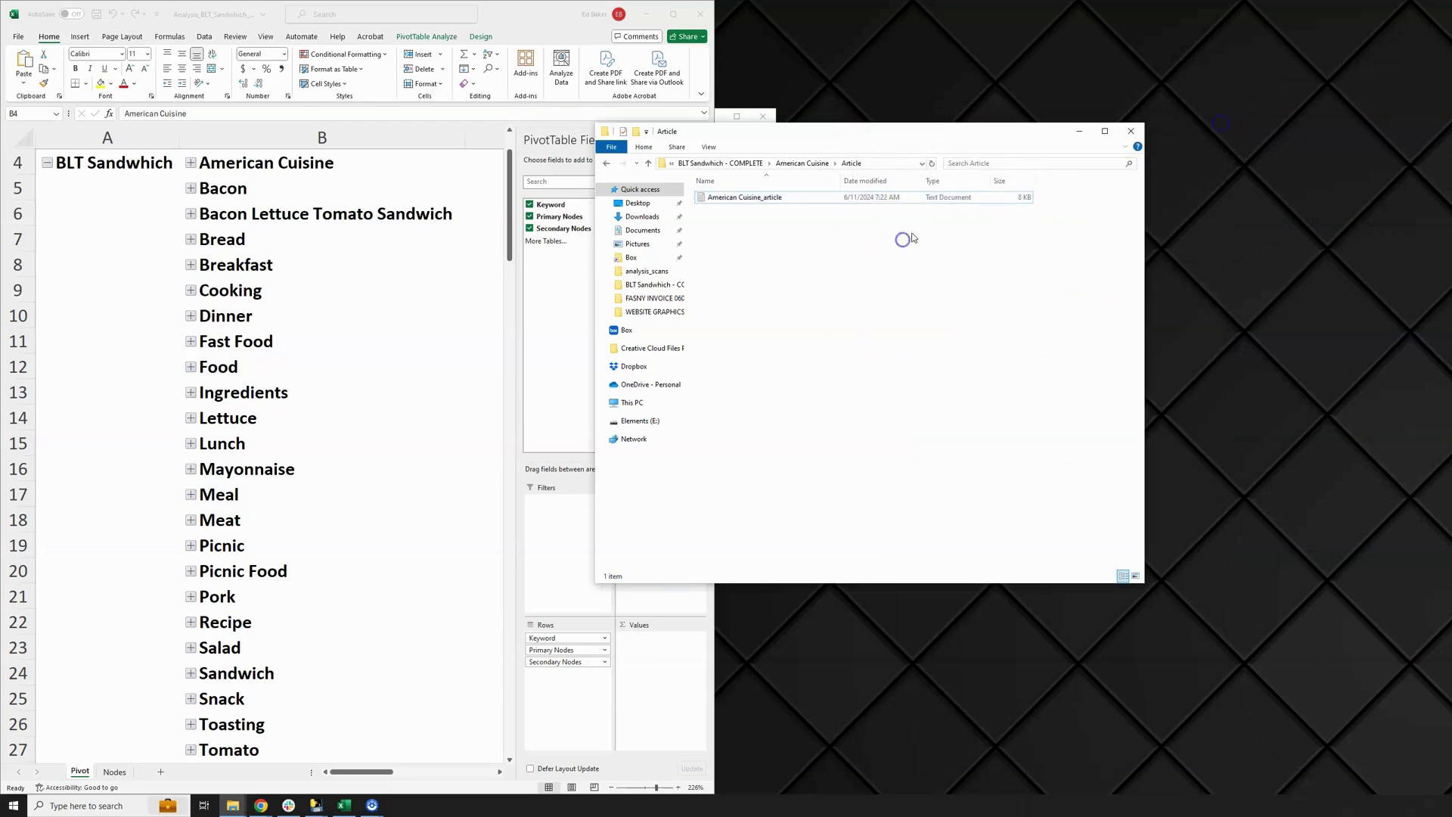
Open the American Cuisine_fb_posts workbook from the American Cuisine node's FB Posts folder
key("alt+Up")
double_click(746, 211)
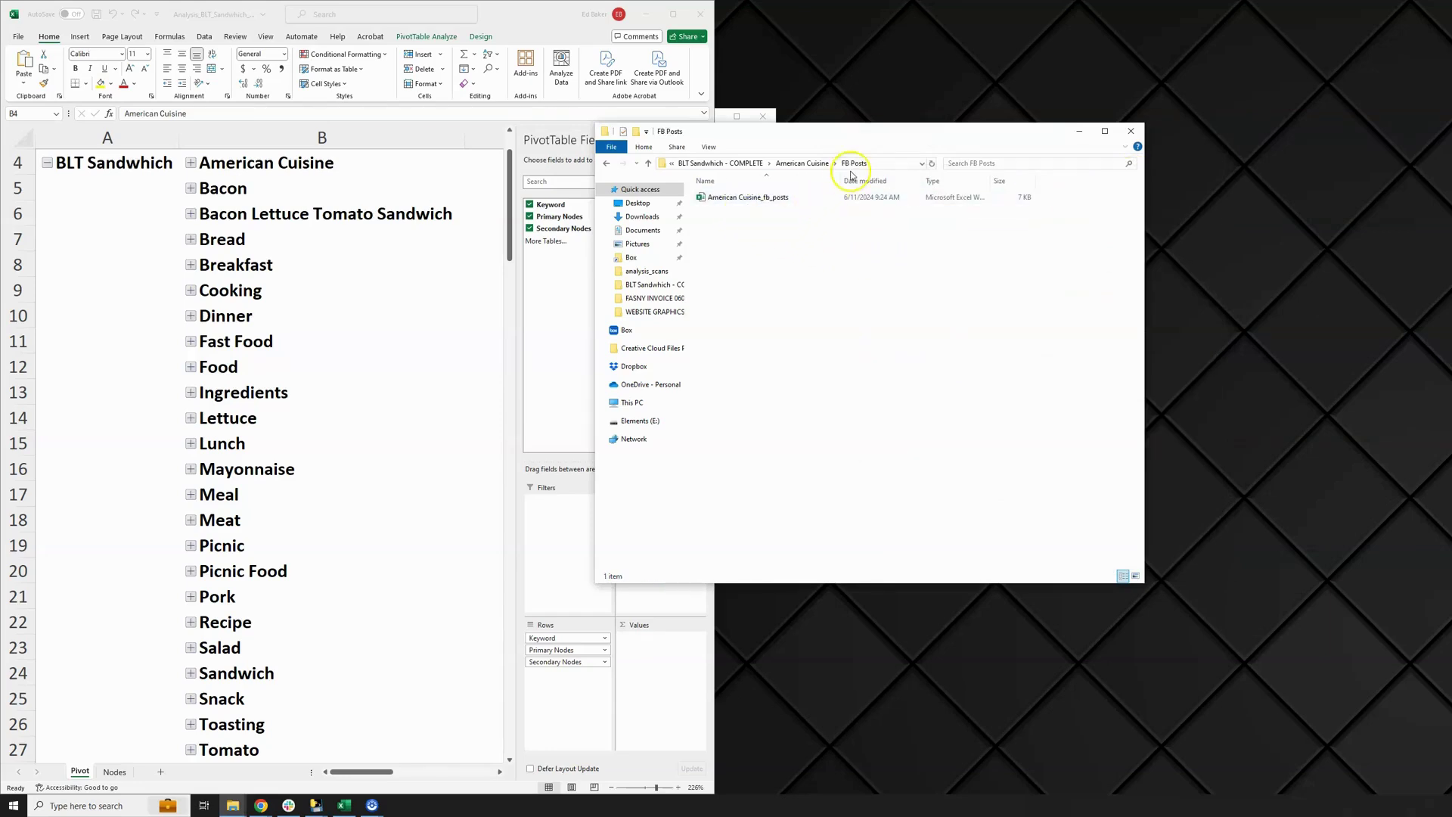
double_click(740, 198)
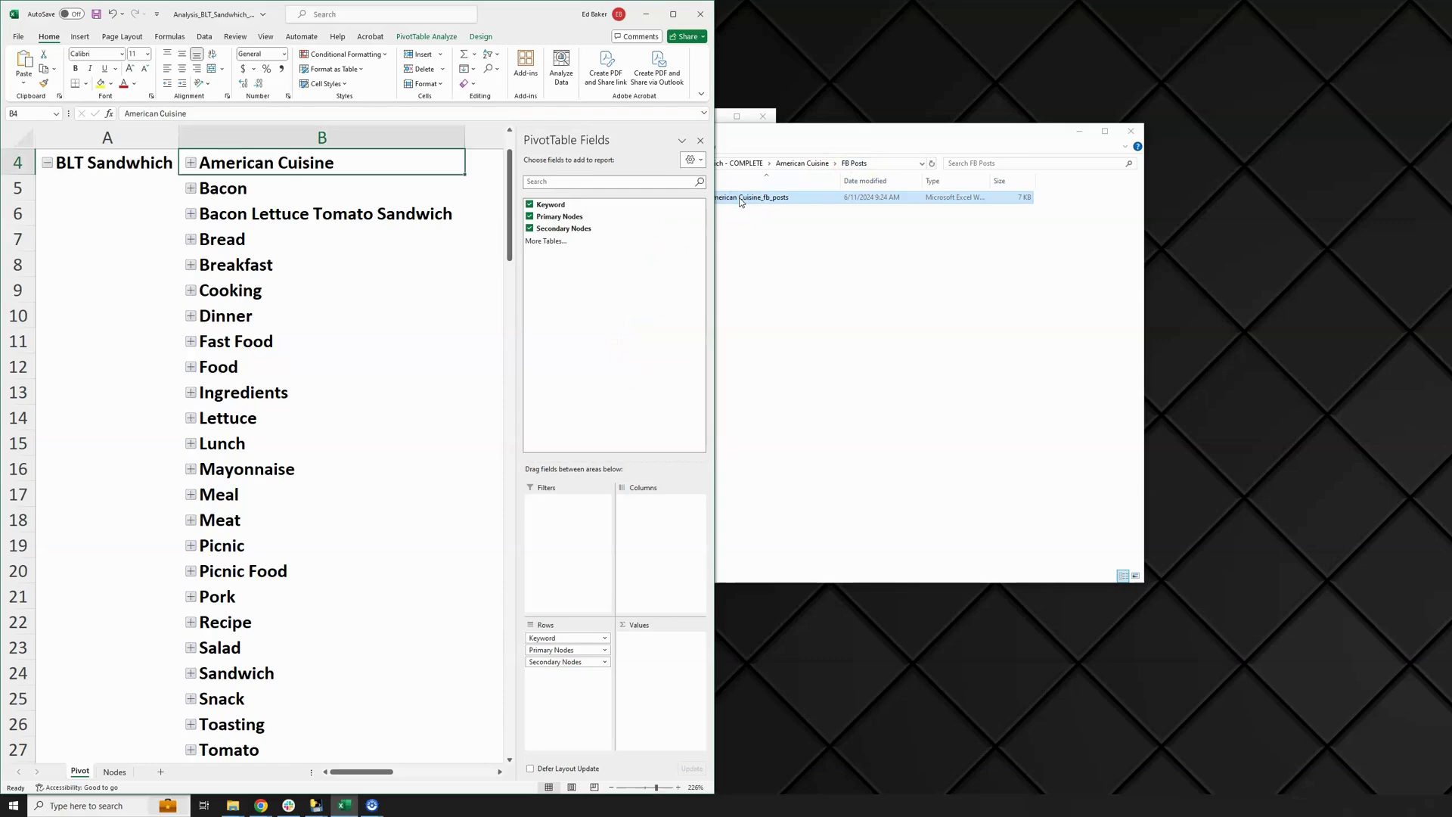
right_click(744, 207)
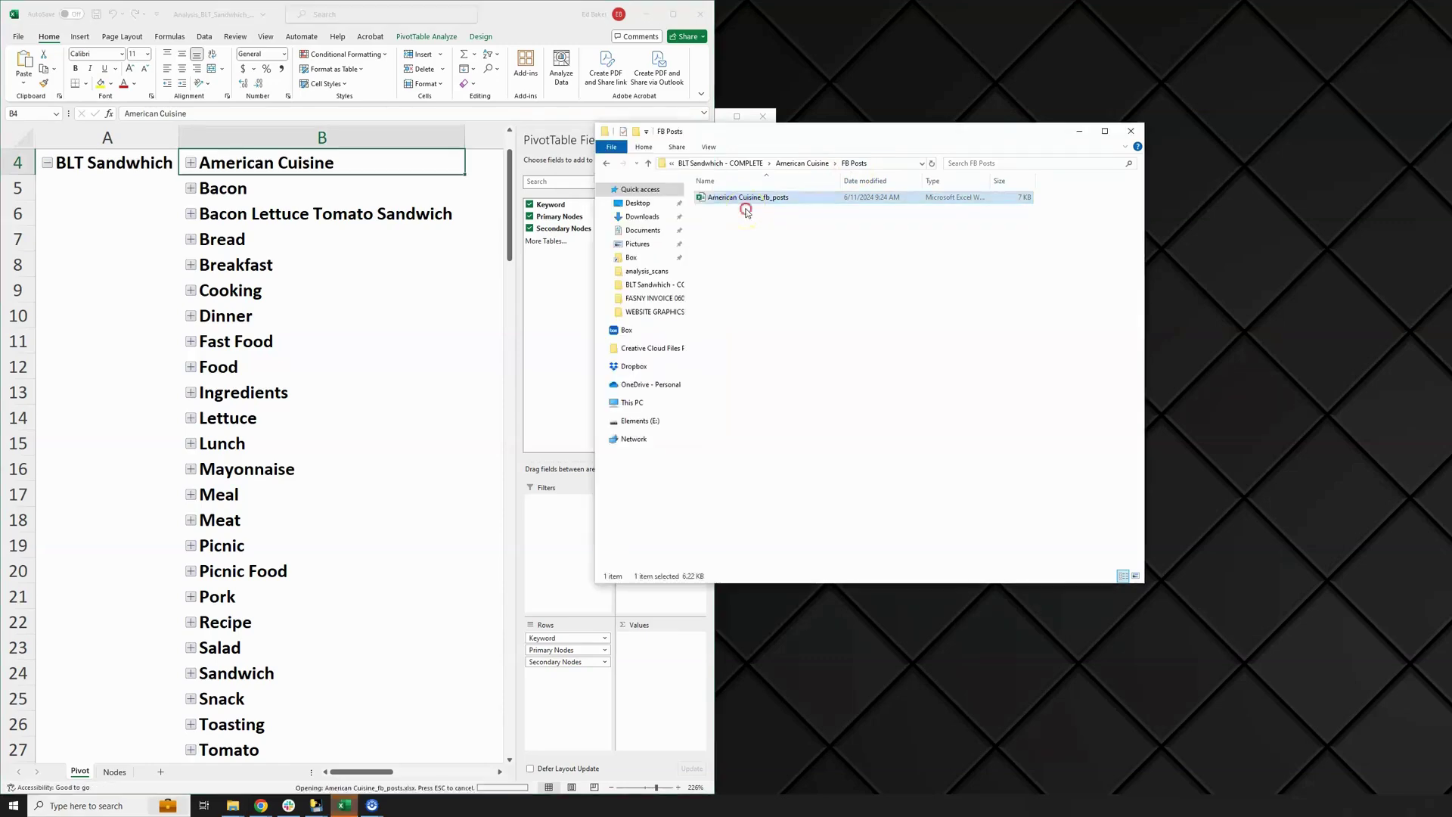
left_click(505, 130)
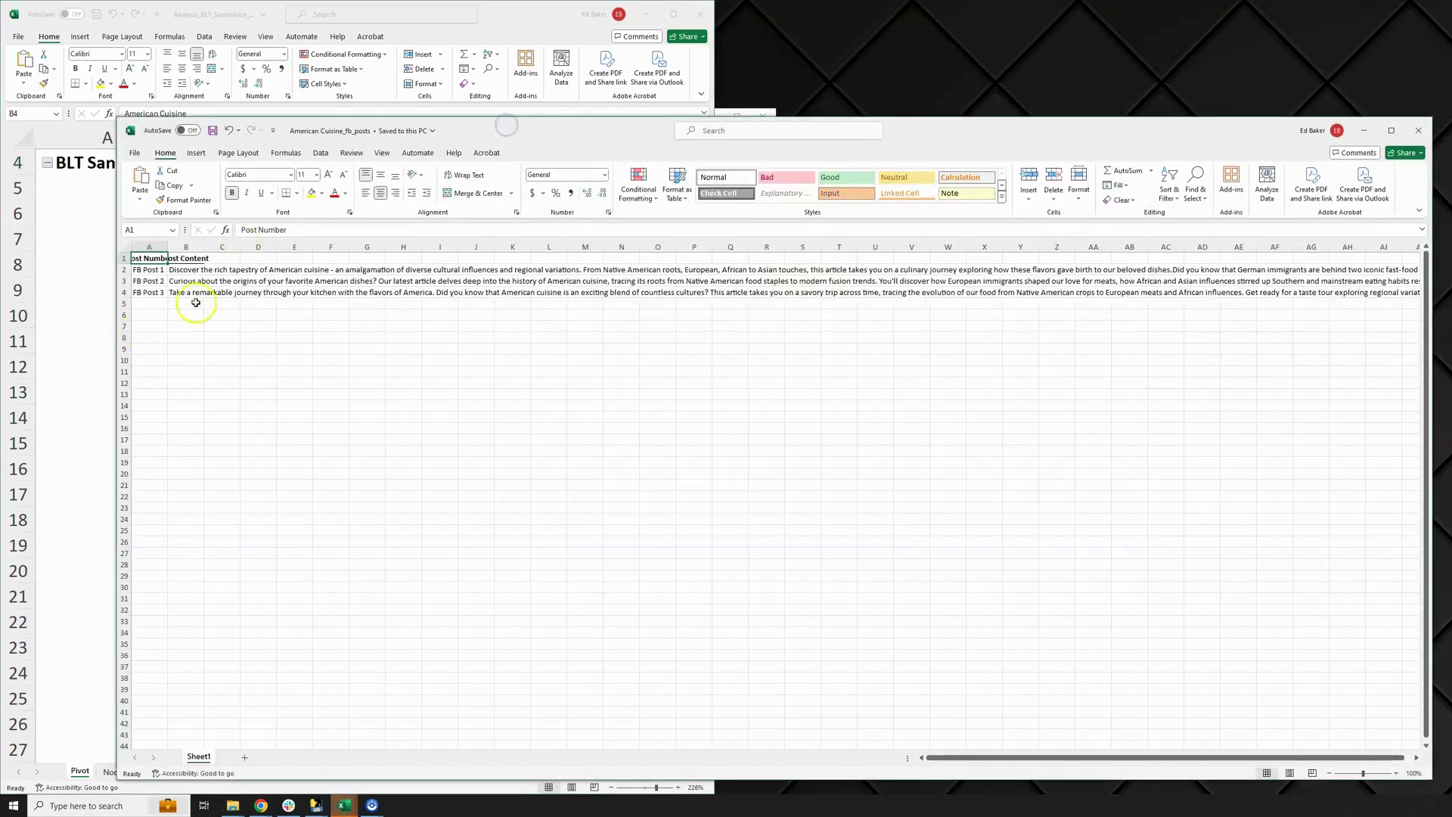
Widen the Post Content column to read the Facebook posts in full, and close the workbook with its changes saved
left_click_drag(204, 250, 269, 250)
left_click(212, 271)
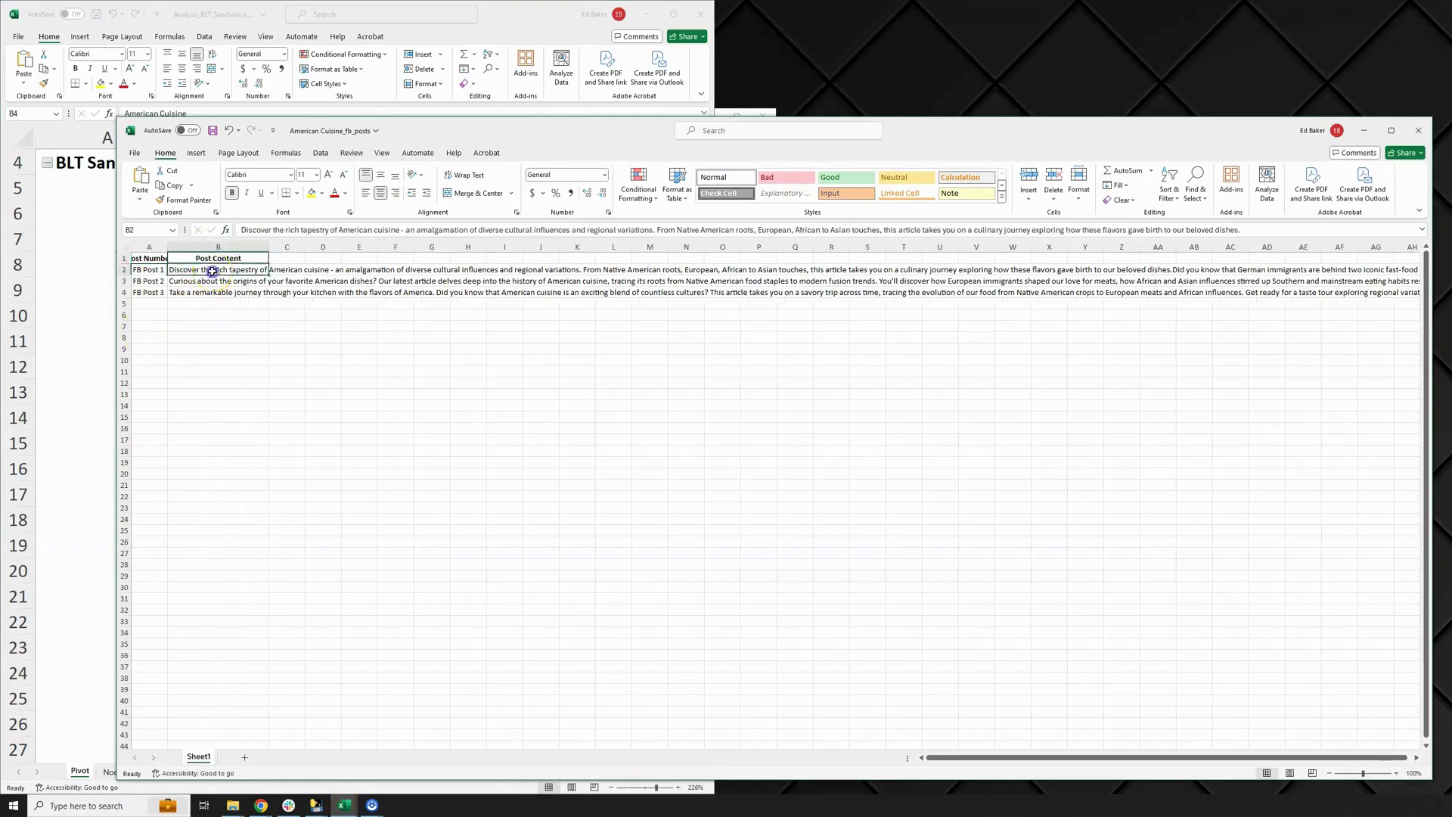
double_click(202, 273)
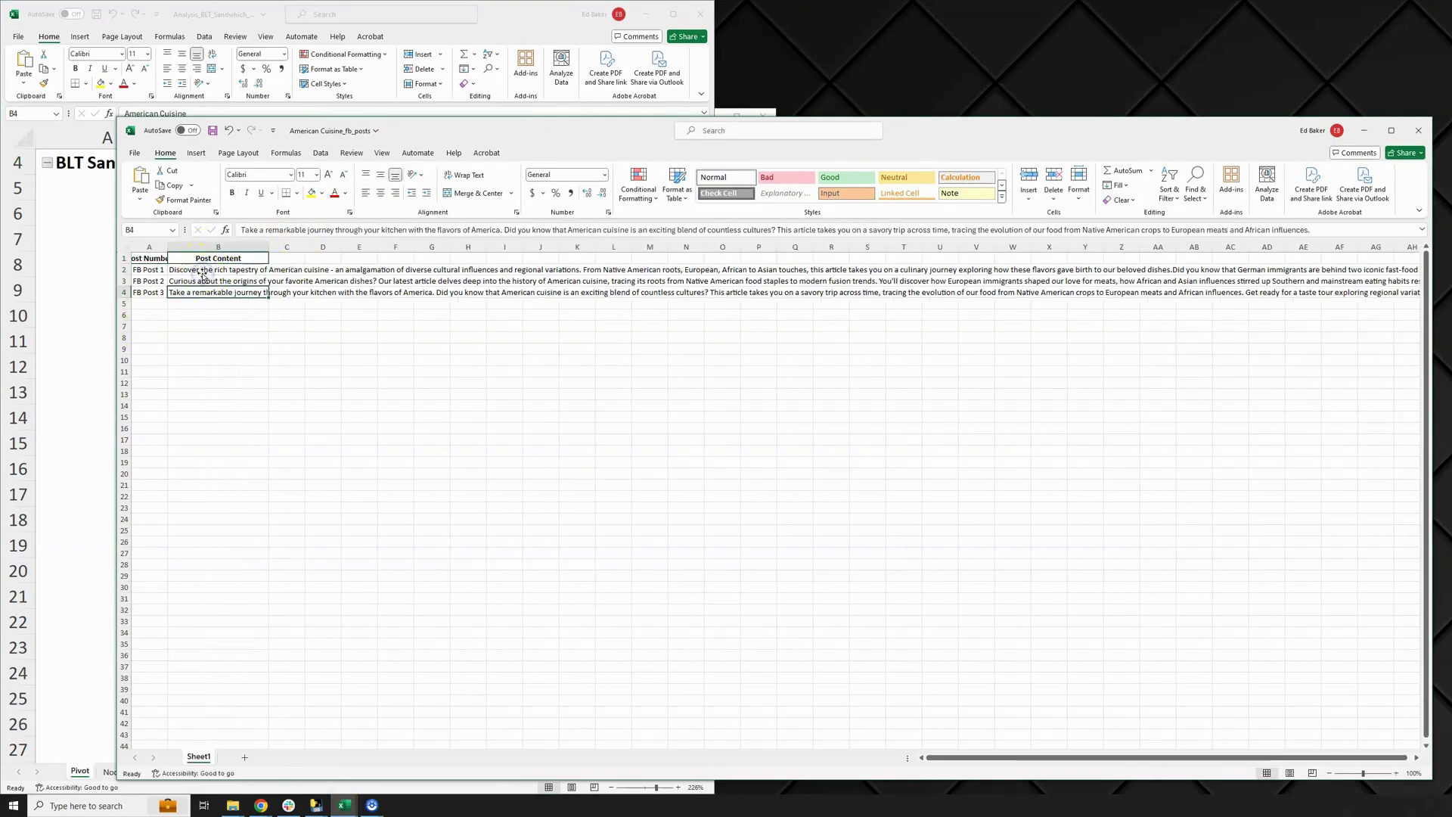
left_click(202, 271)
double_click(202, 270)
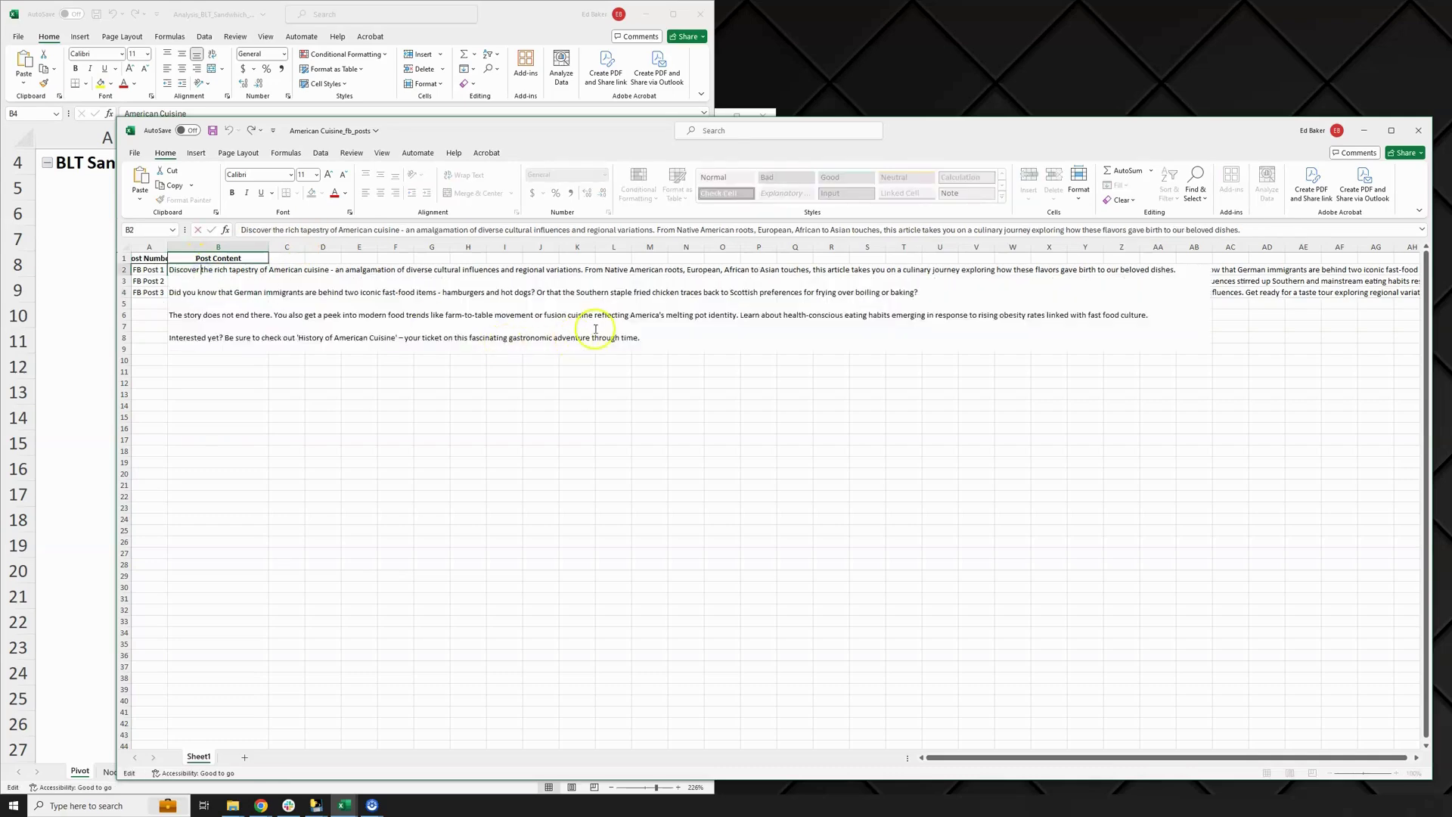
left_click(286, 367)
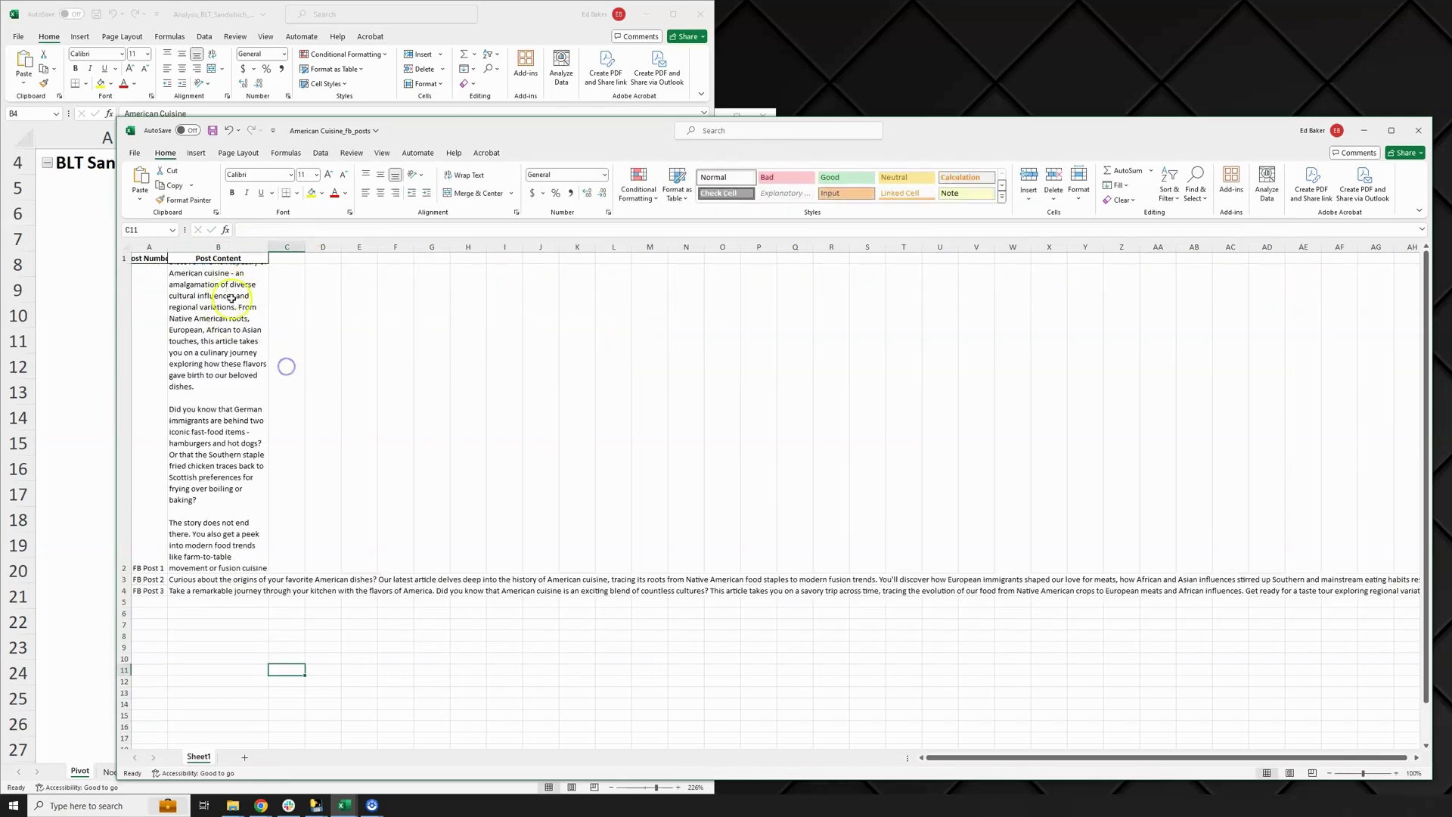
left_click(202, 584)
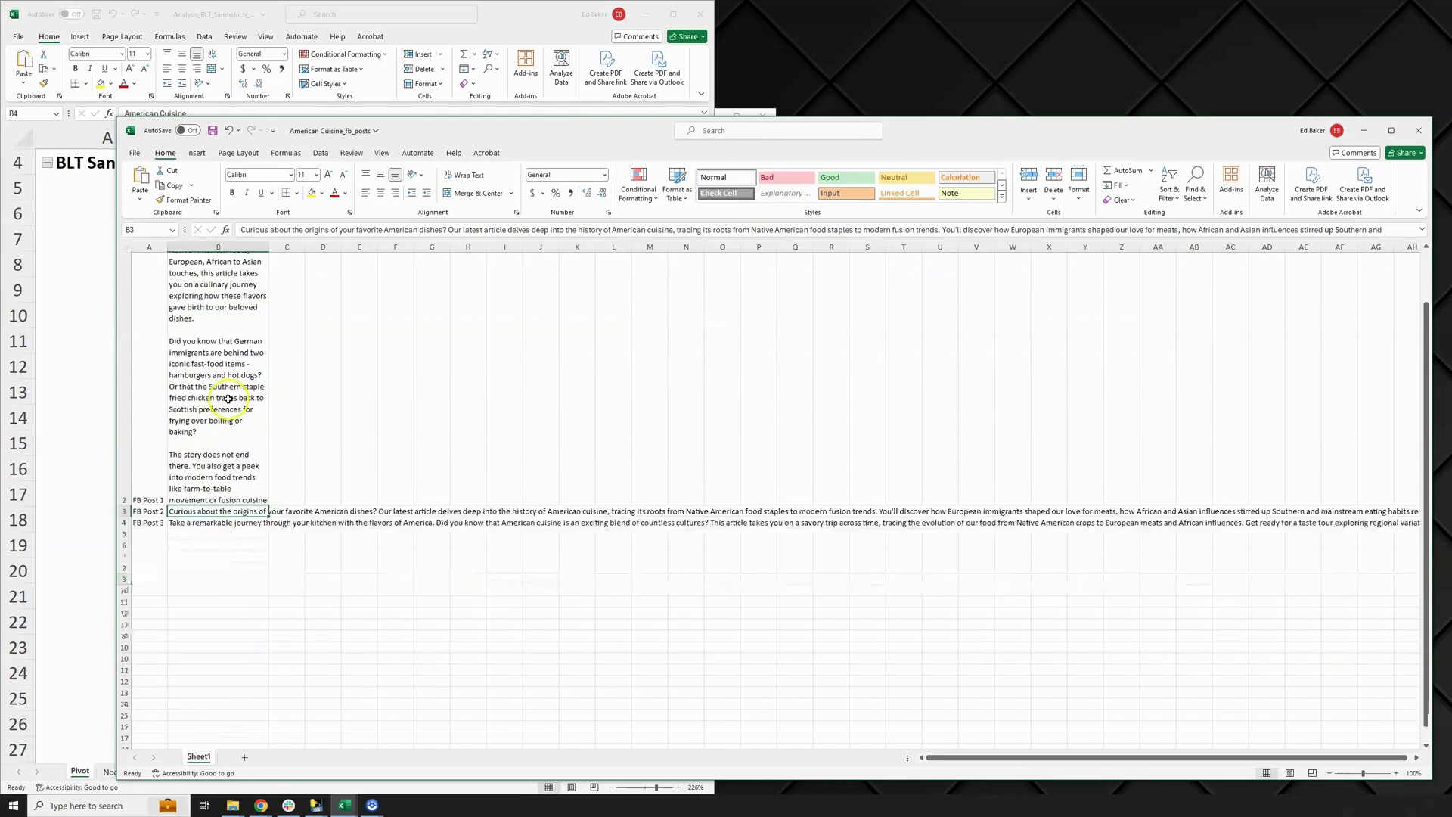
left_click(1418, 132)
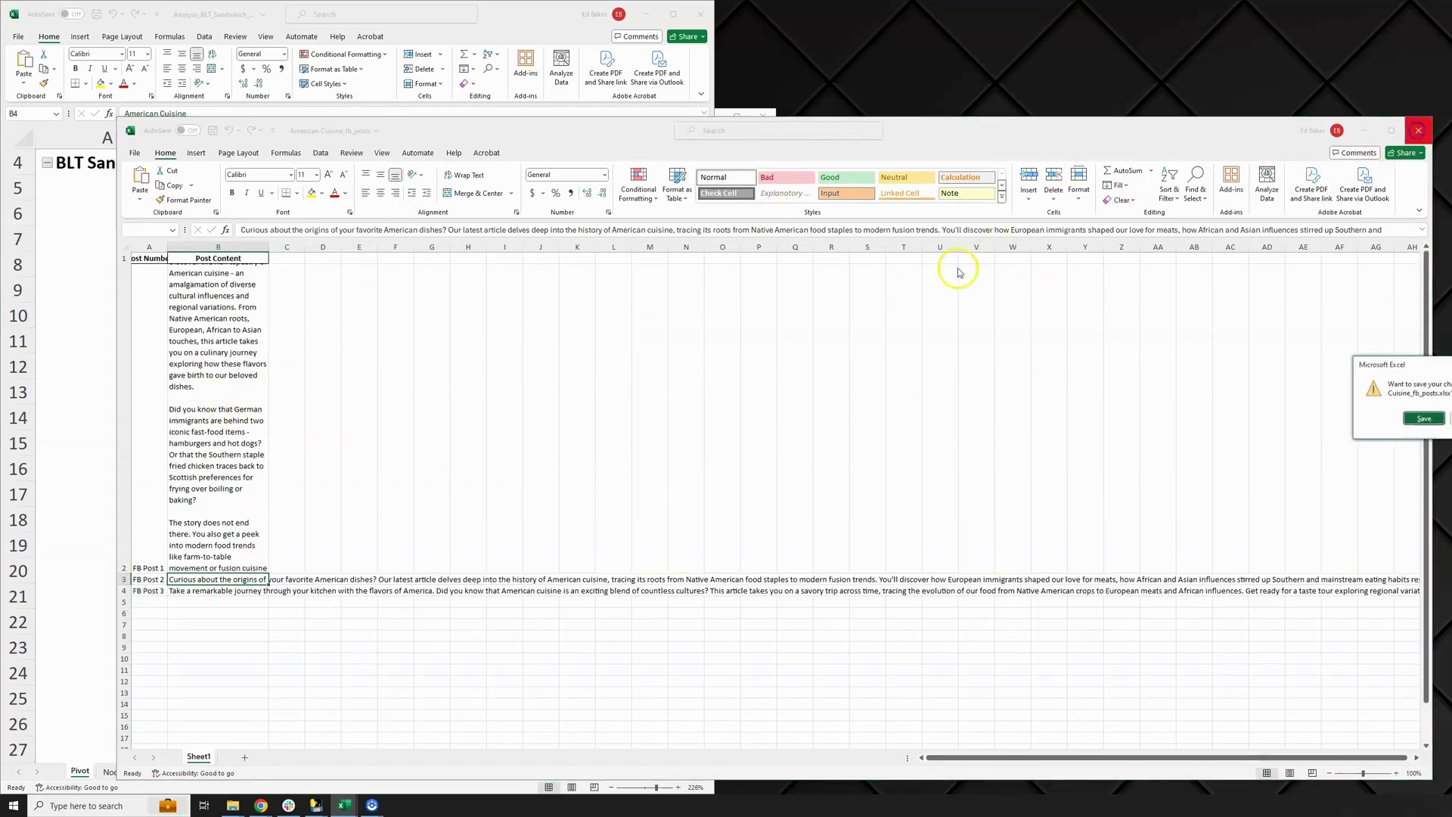
left_click(1429, 421)
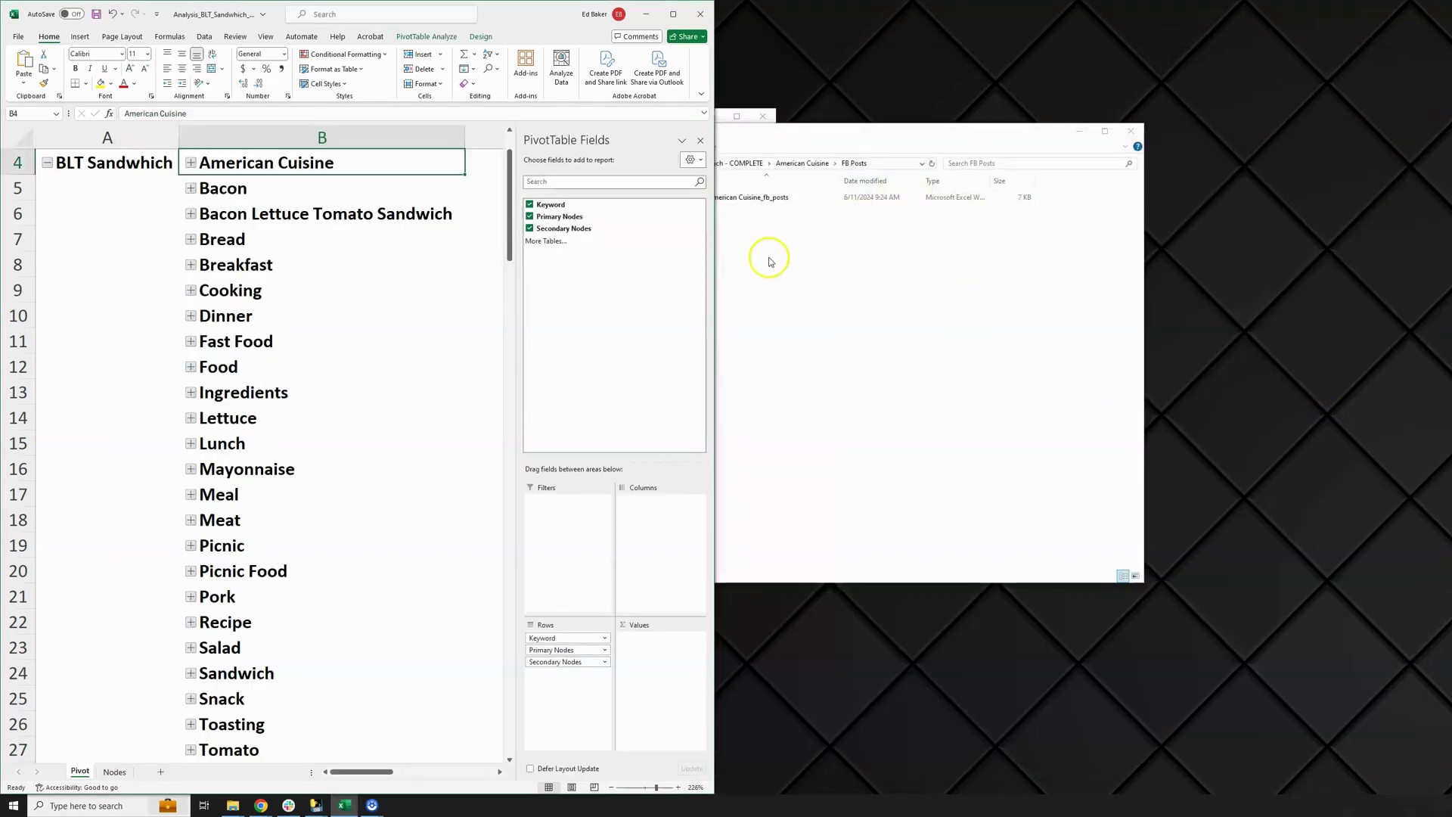
Return to the BLT Sandwhich - COMPLETE folder and open the content_map_BLT_Sandwhich workbook
left_click(729, 248)
left_click(806, 165)
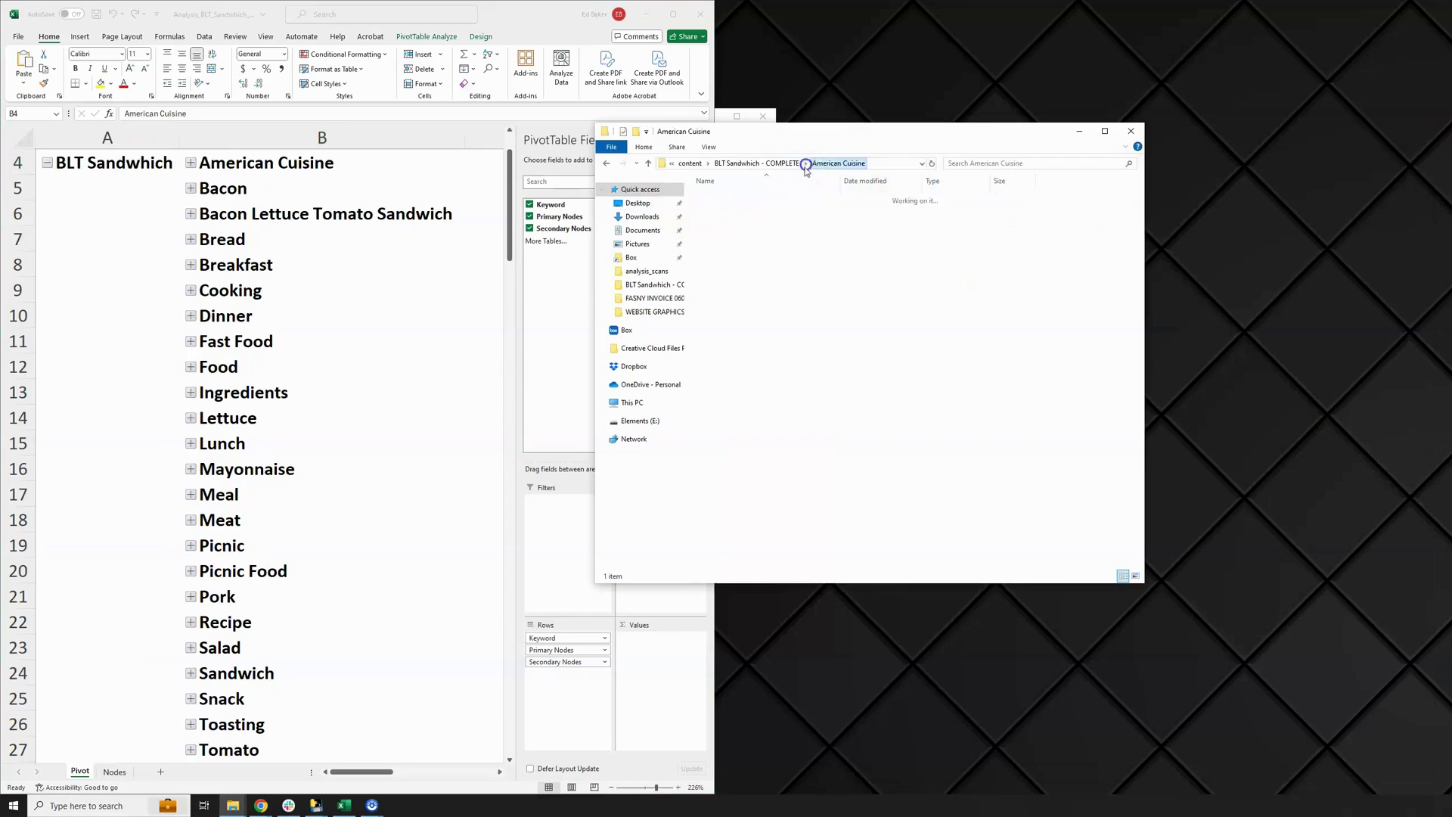
left_click(757, 164)
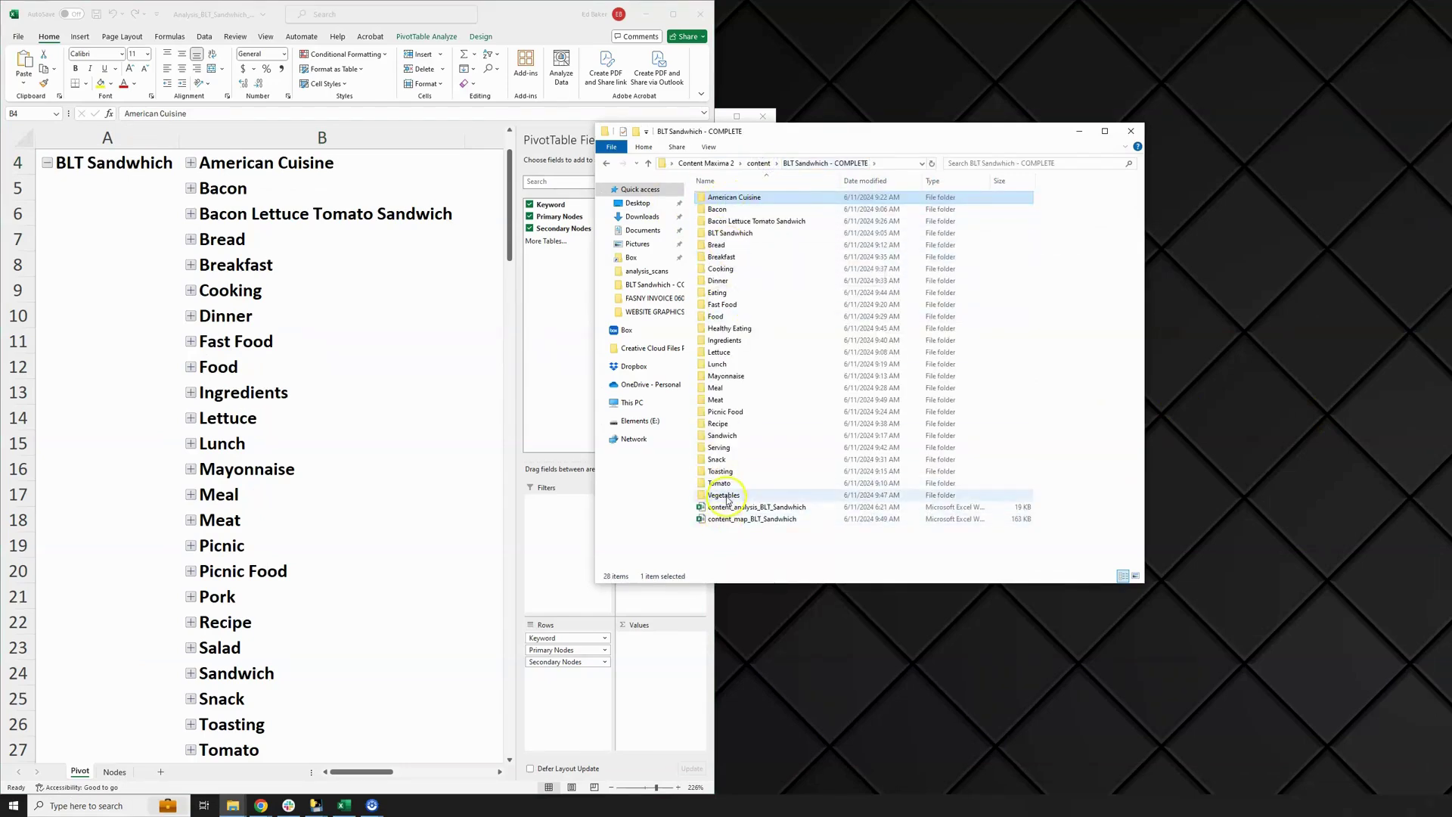
left_click(750, 542)
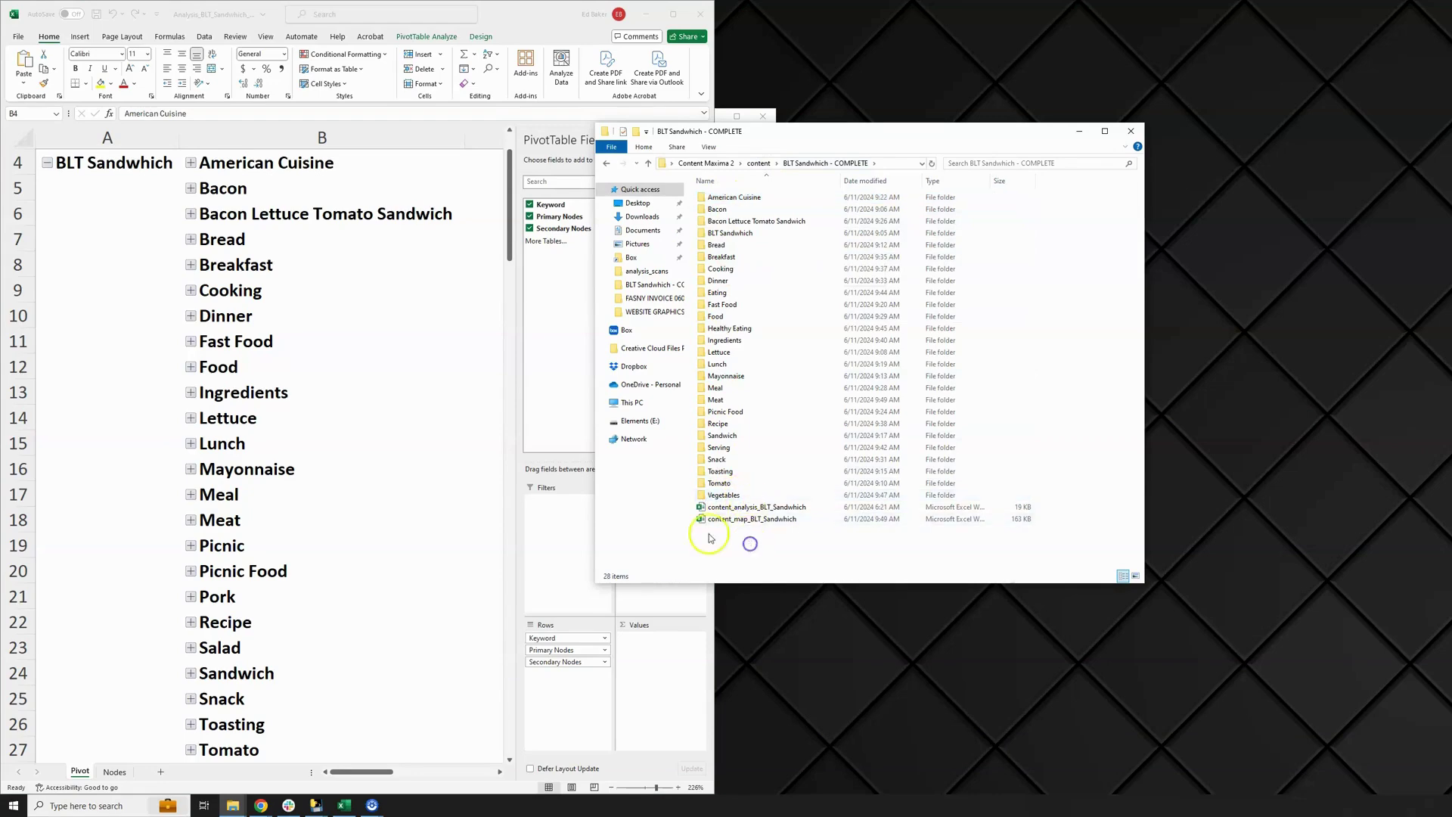
left_click(746, 521)
double_click(745, 521)
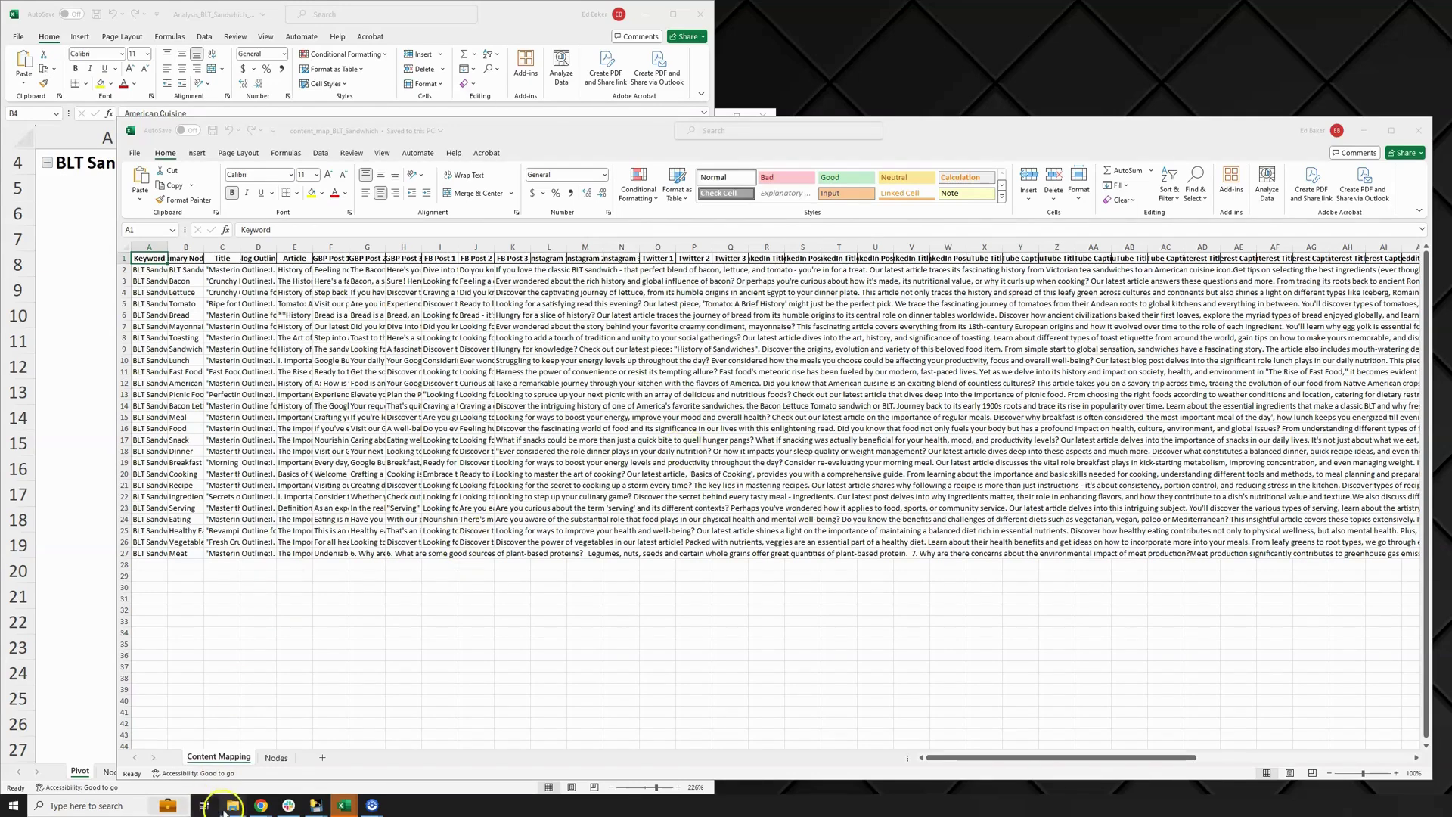
Look inside the American Cuisine node's GBP Posts folder and return to the BLT Sandwhich - COMPLETE folder
mouse_move(235, 802)
left_click(290, 770)
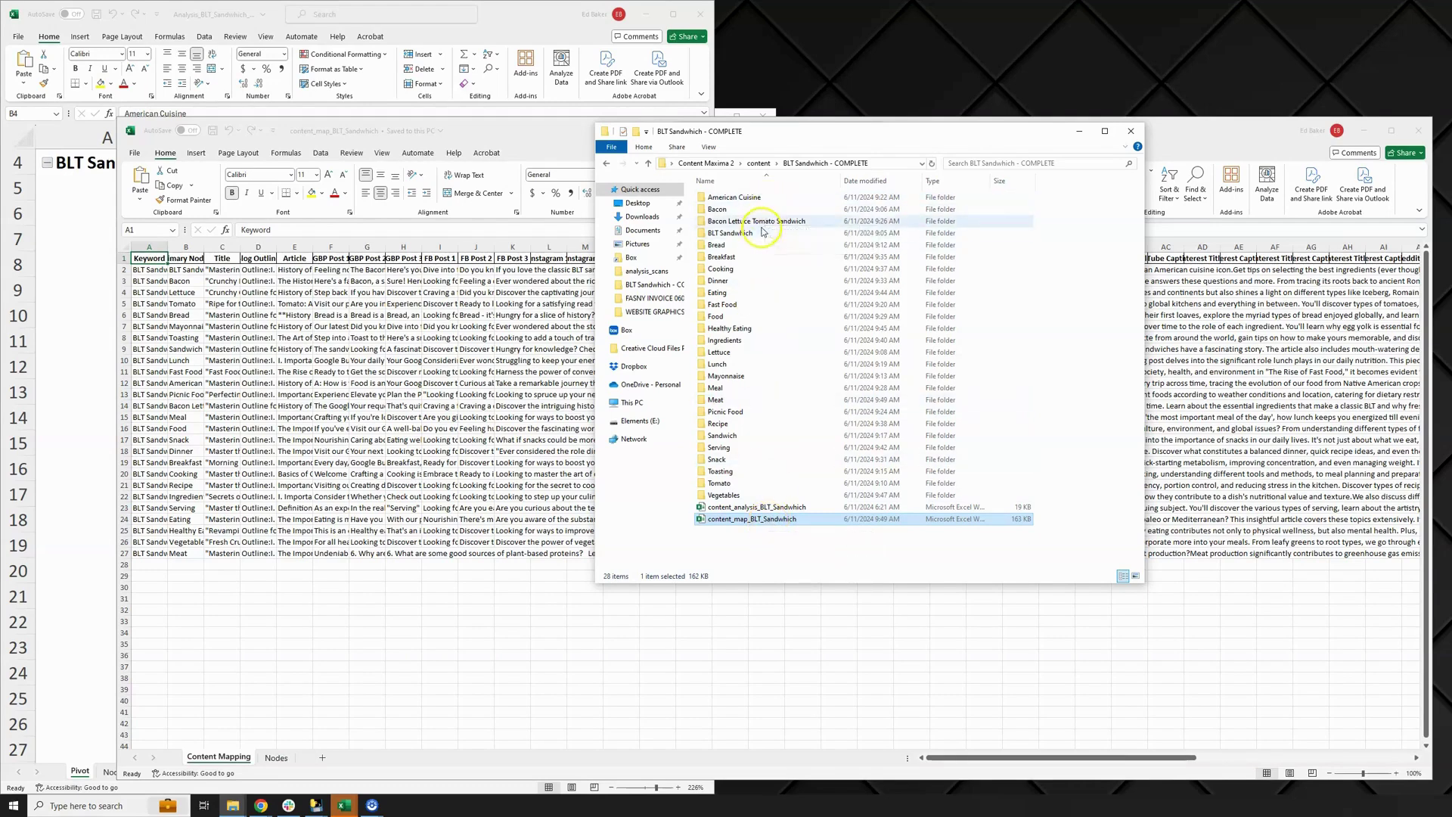
double_click(764, 198)
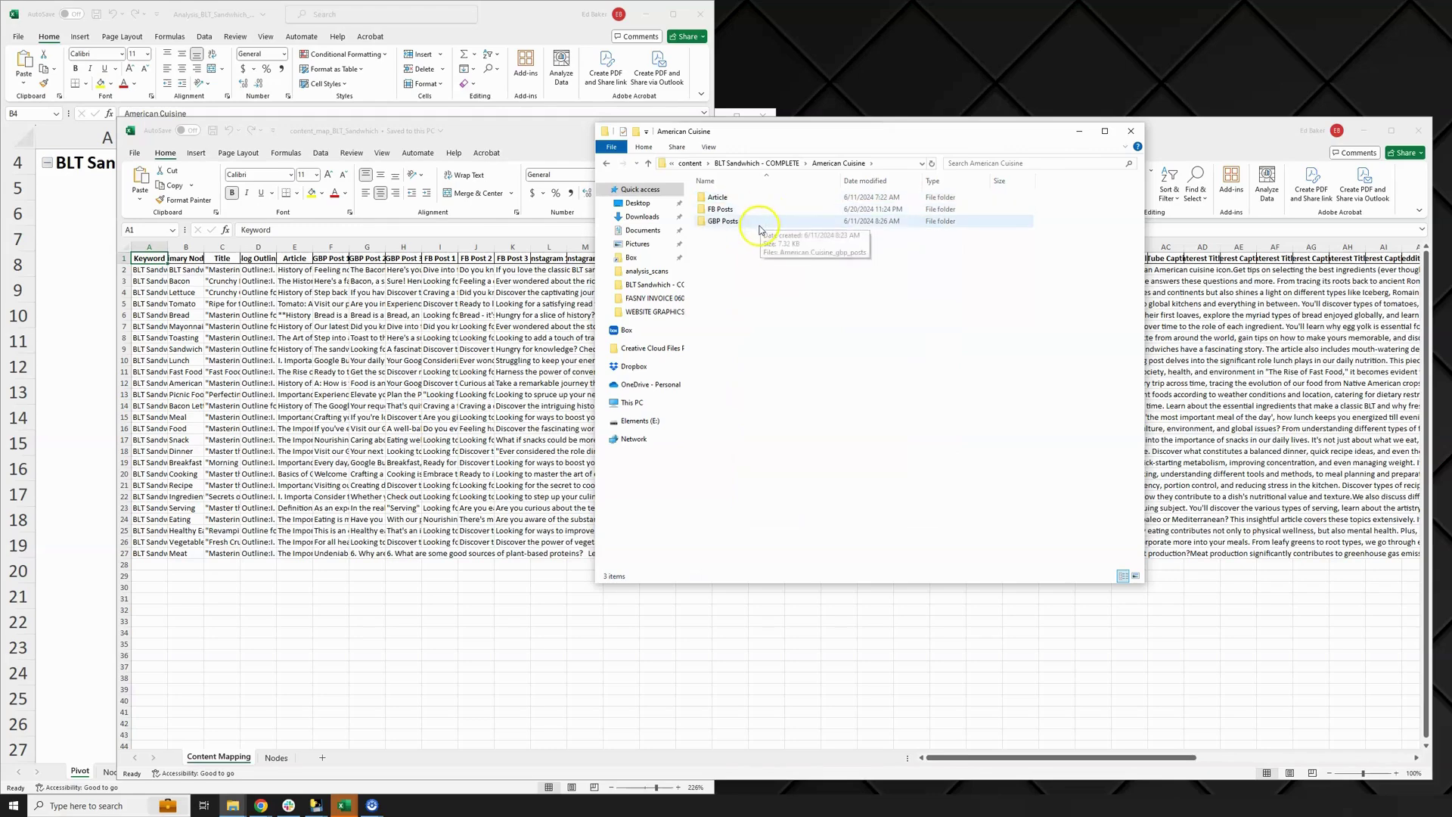
double_click(759, 223)
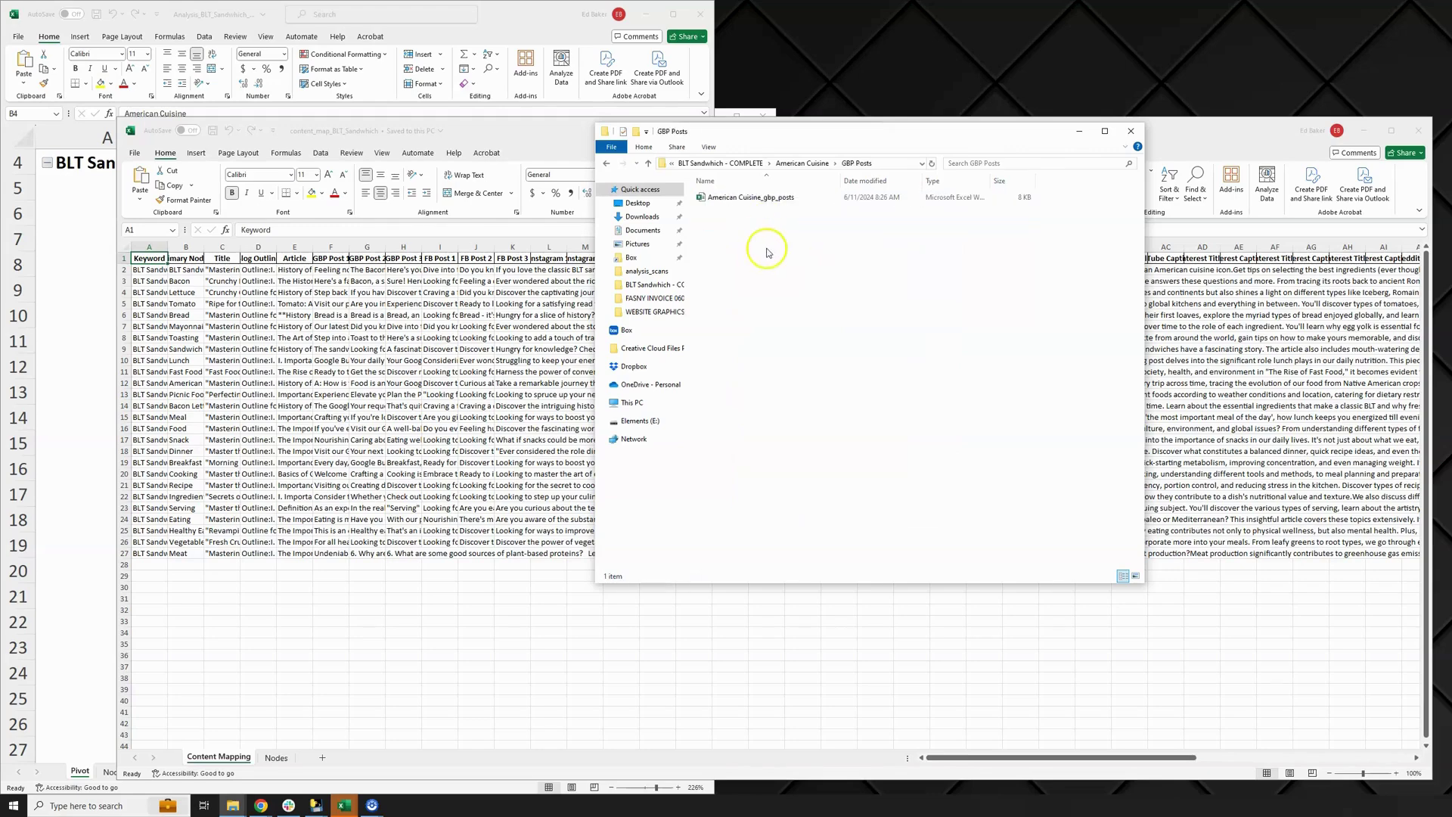
key("alt+Left")
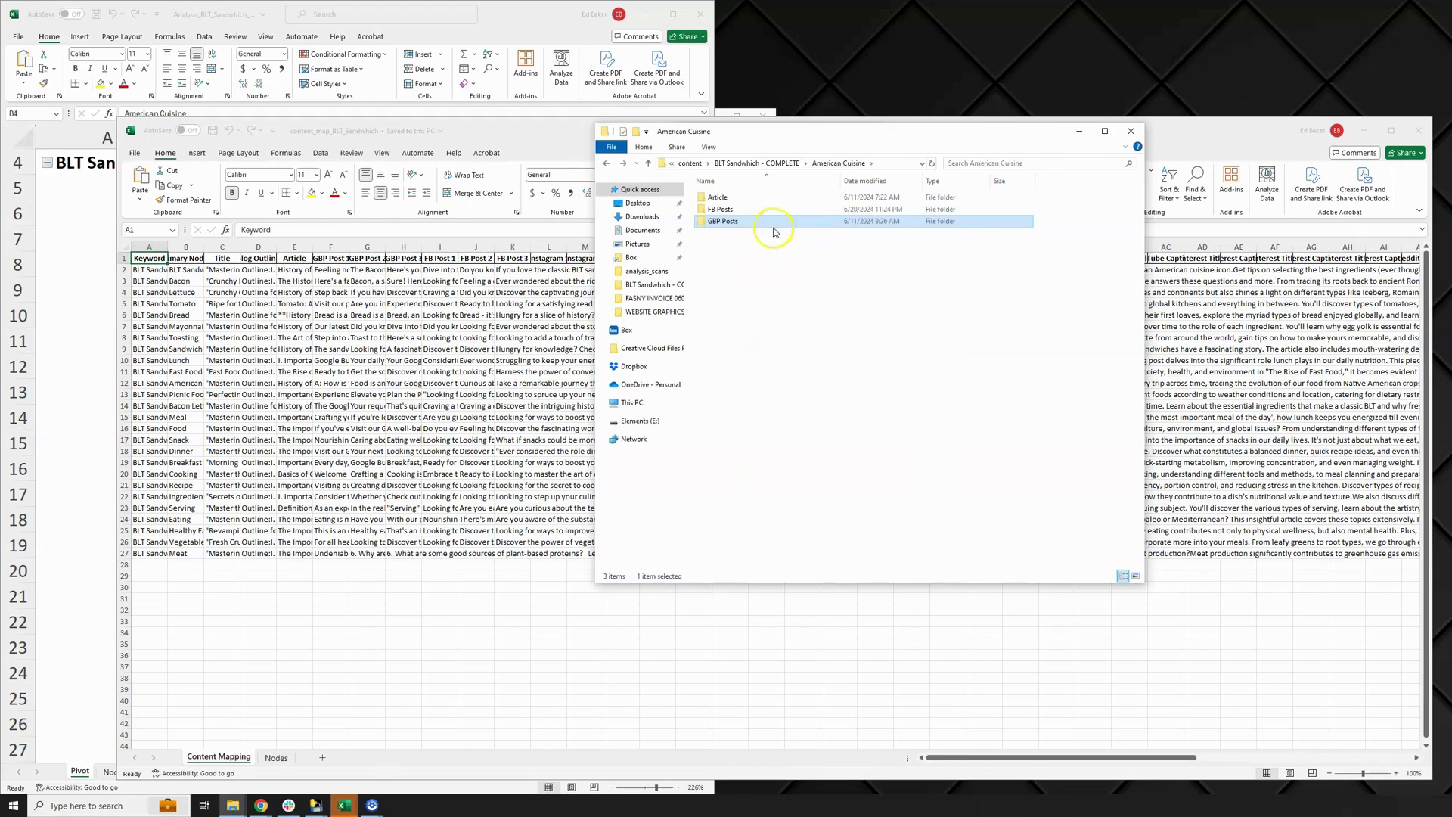
key("alt+Left")
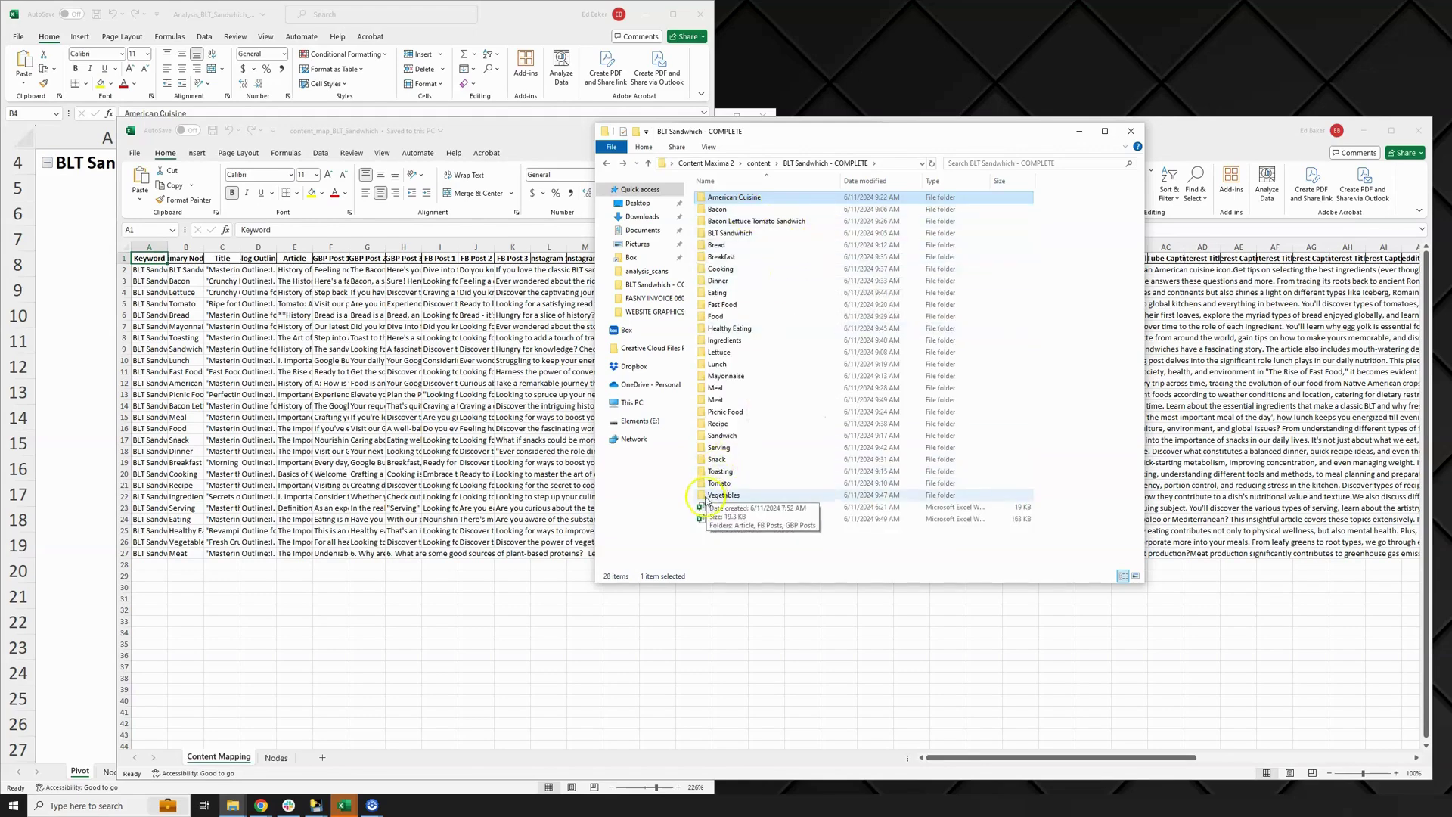
Collapse and re-expand the BLT Sandwhich keyword in the analysis pivot table to show its primary nodes
left_click(512, 15)
left_click(47, 162)
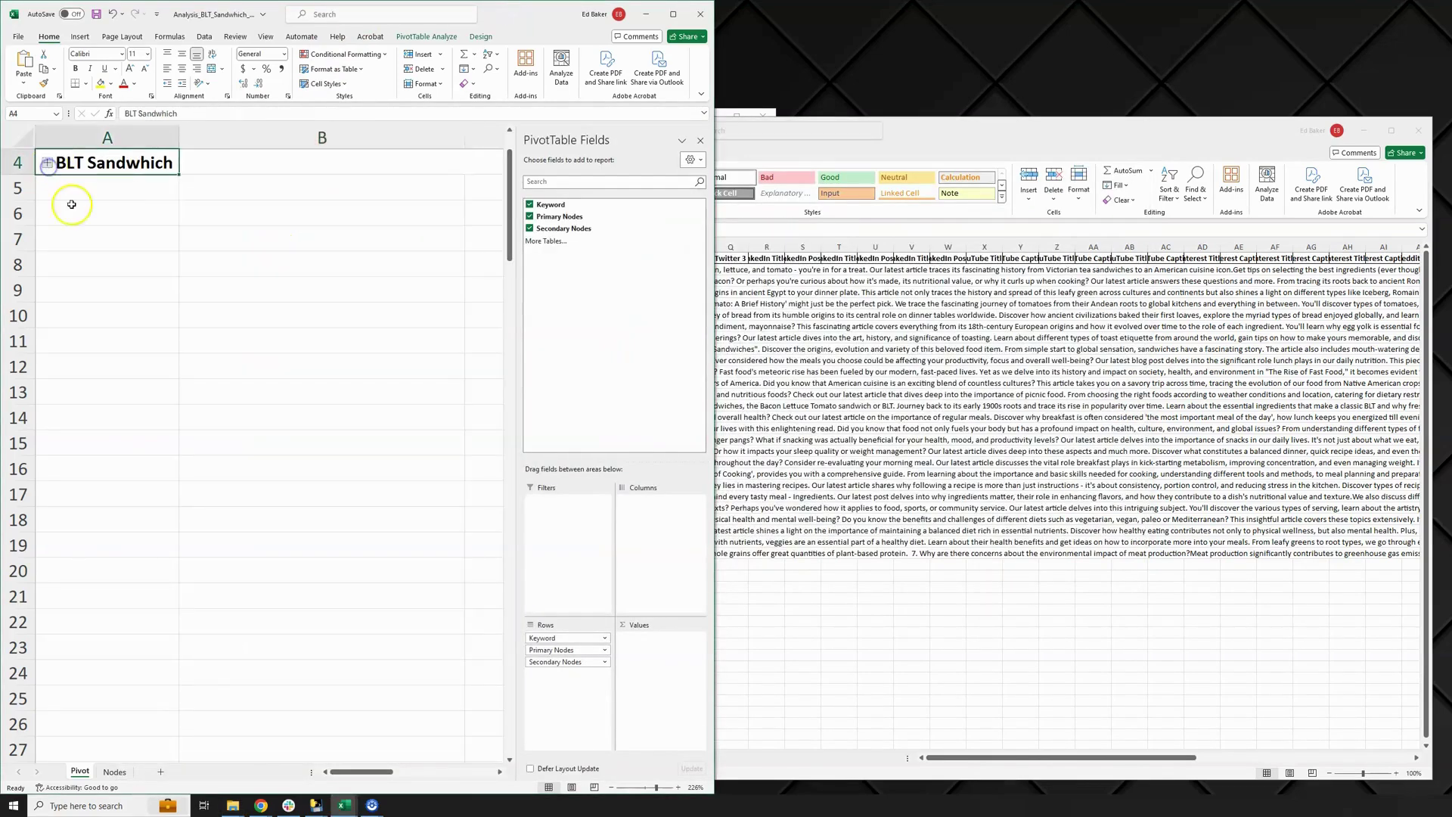
left_click(47, 163)
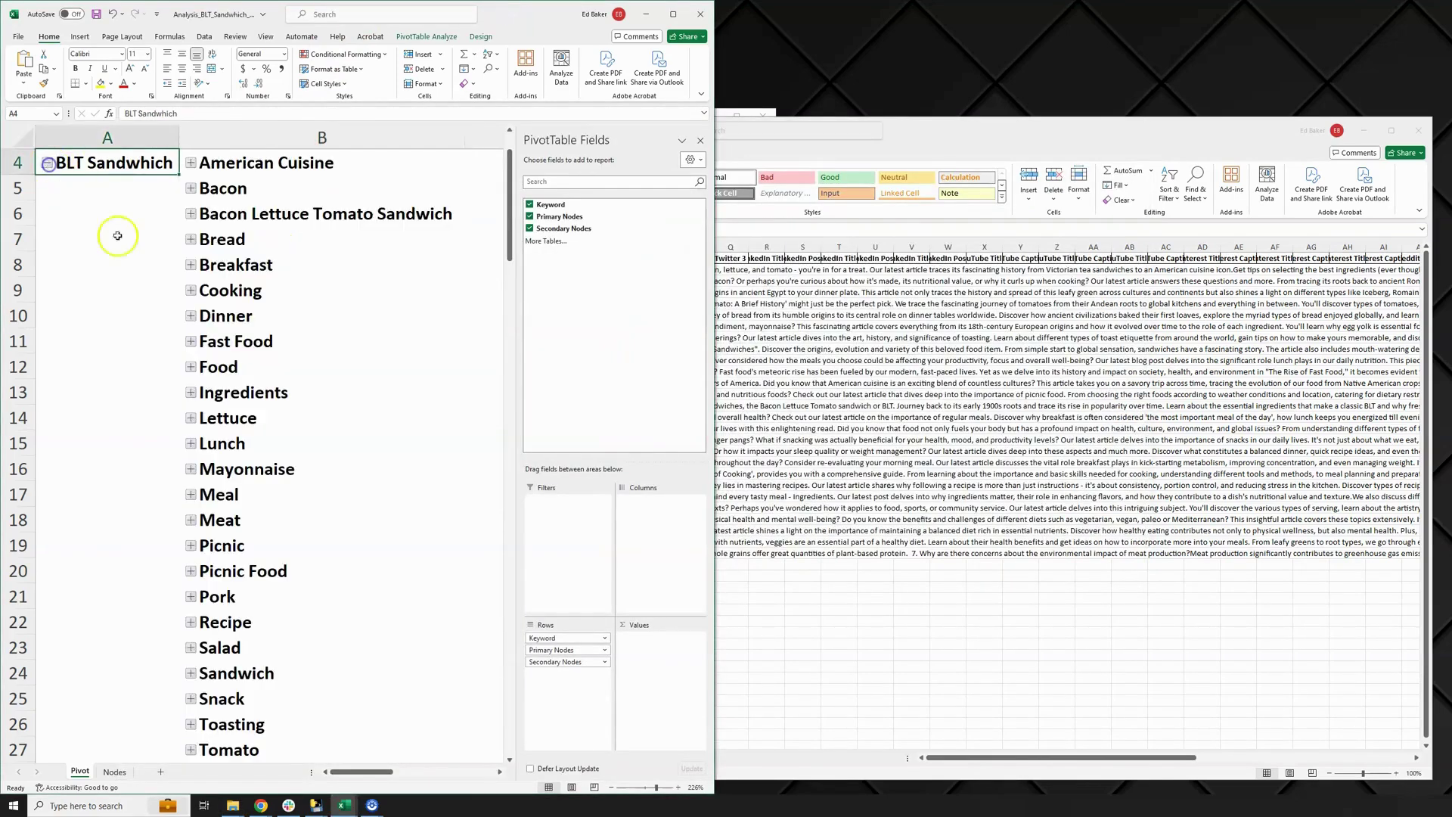
Switch to Content Maxima and open the social buildout from an article
mouse_move(316, 804)
left_click(329, 768)
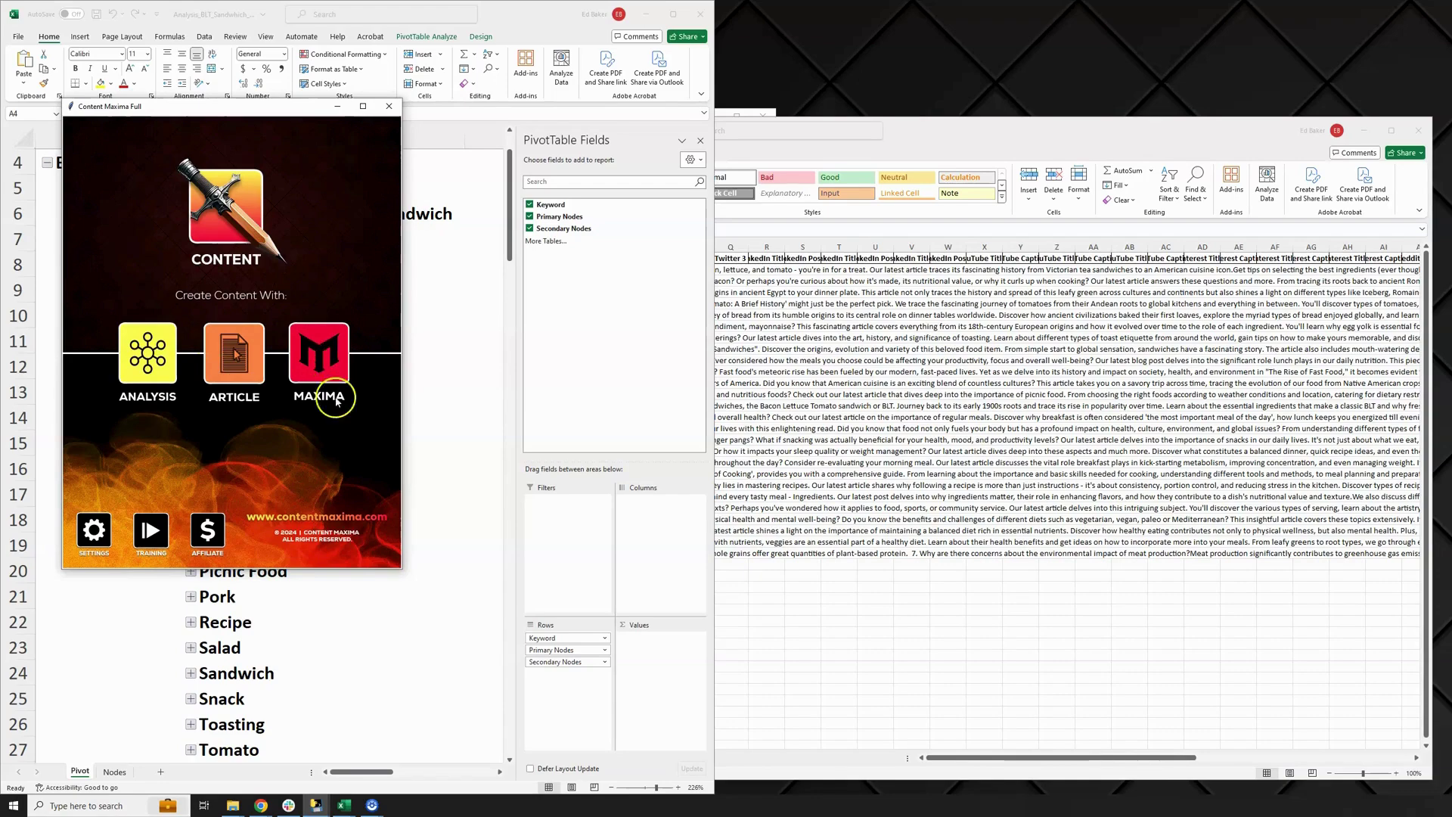
left_click(237, 358)
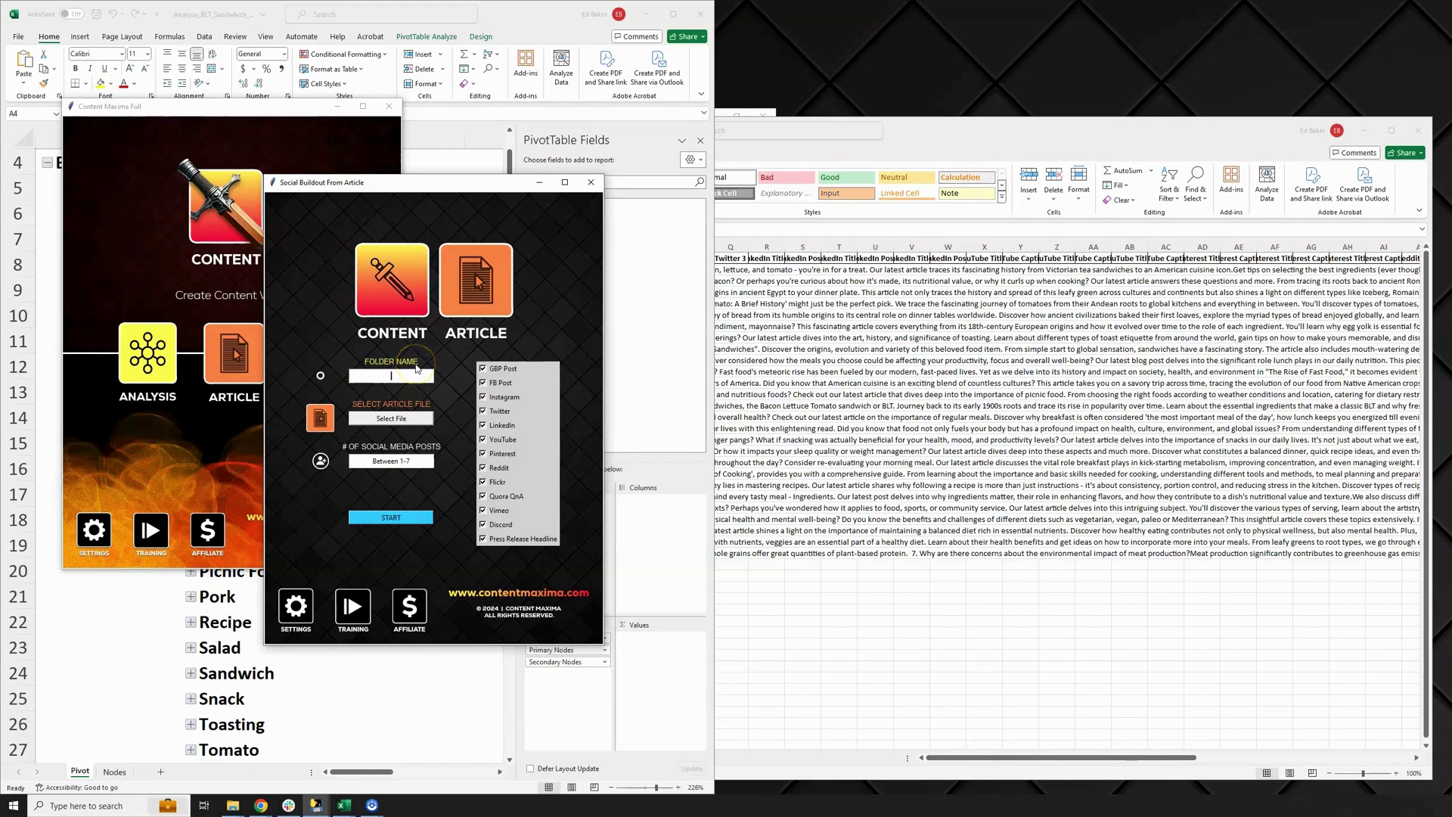
Switch to File Explorer, go up to the content folder of Content Maxima 2 and select BLT Sandwhich - Article
mouse_move(232, 804)
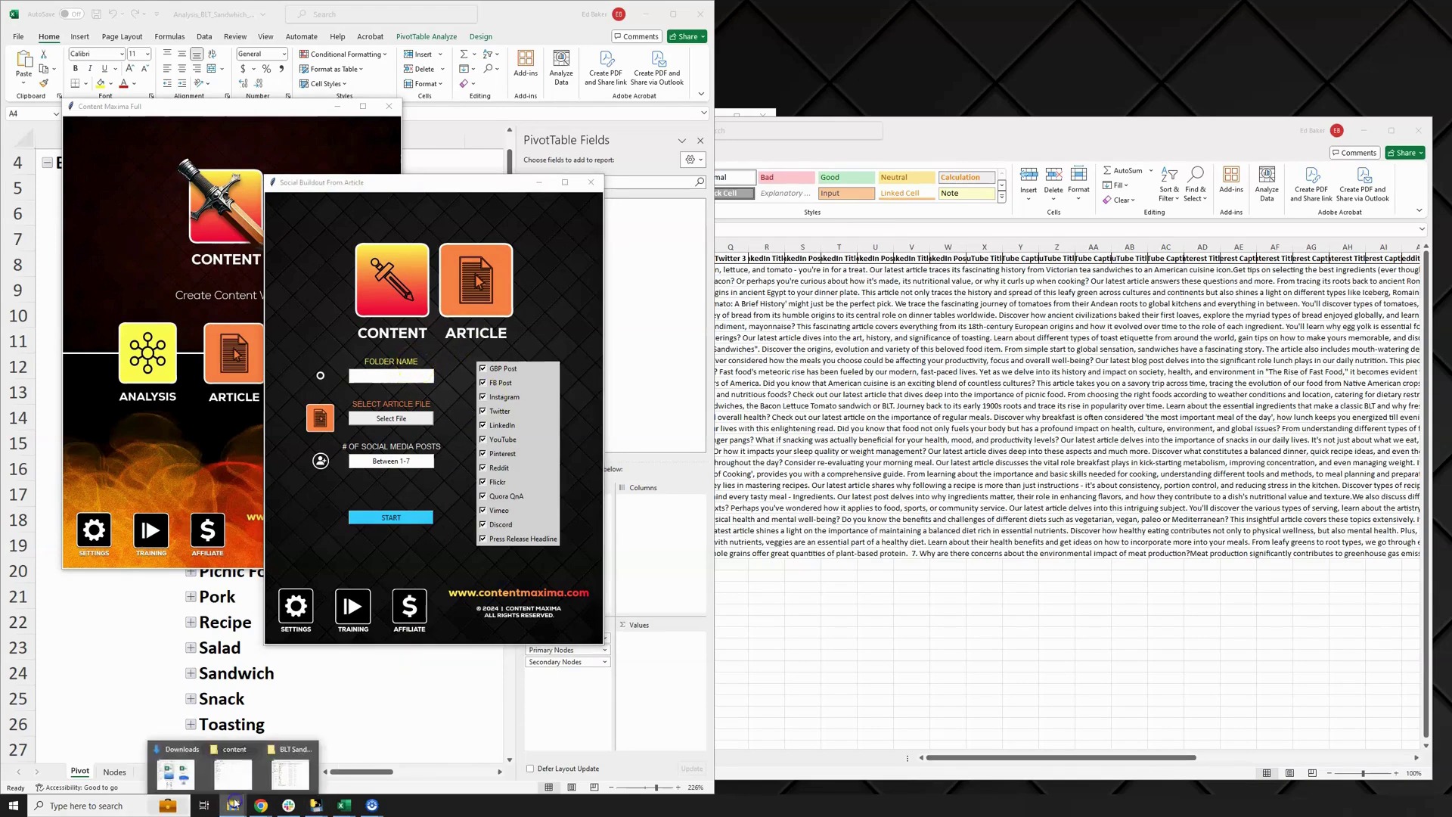
left_click(275, 775)
left_click(759, 162)
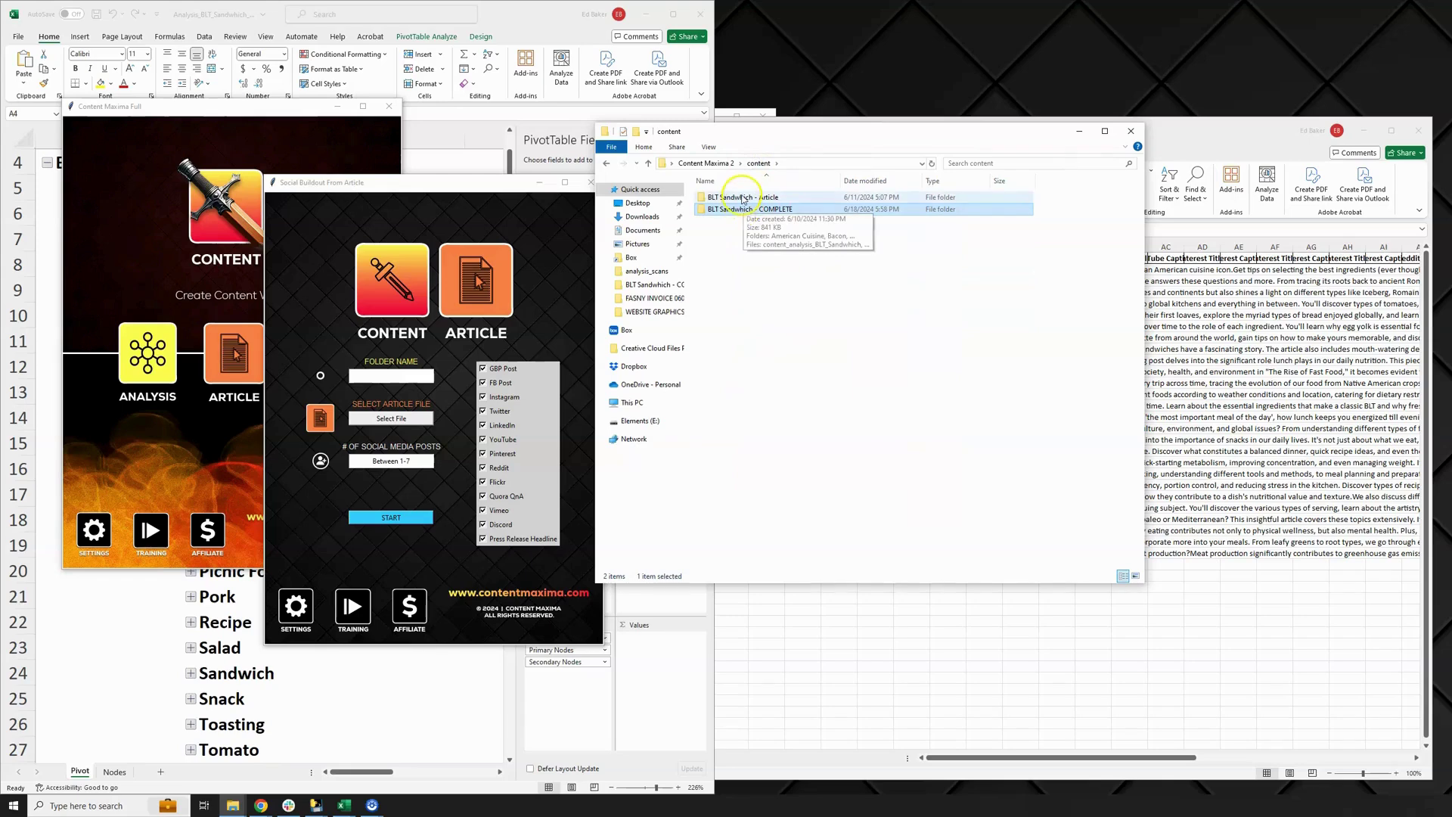
left_click(737, 206)
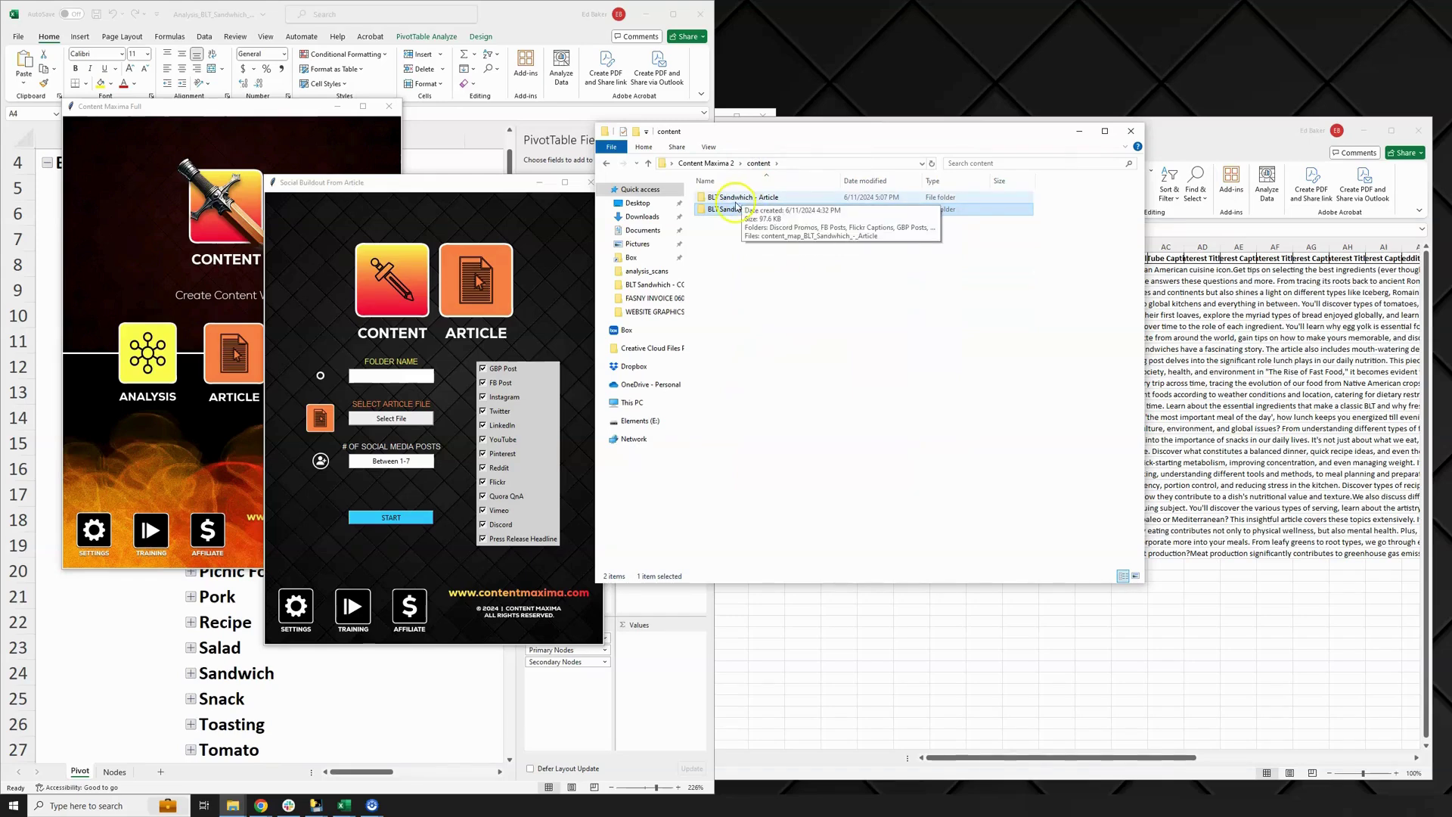
left_click(735, 196)
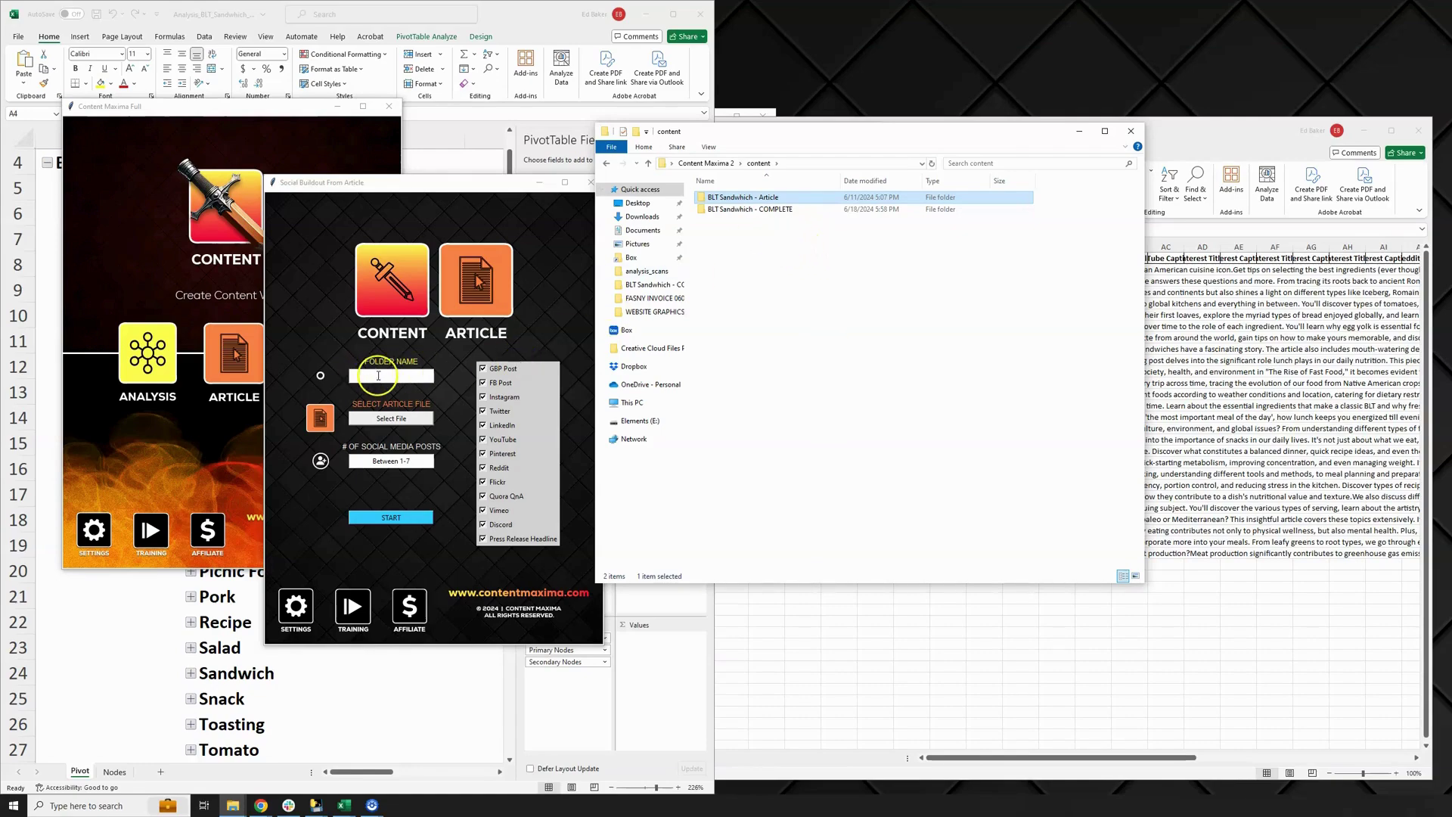
Bring the main and article buildout windows forward and reopen the BLT Sandwhich - COMPLETE folder to view its node folders
left_click(211, 113)
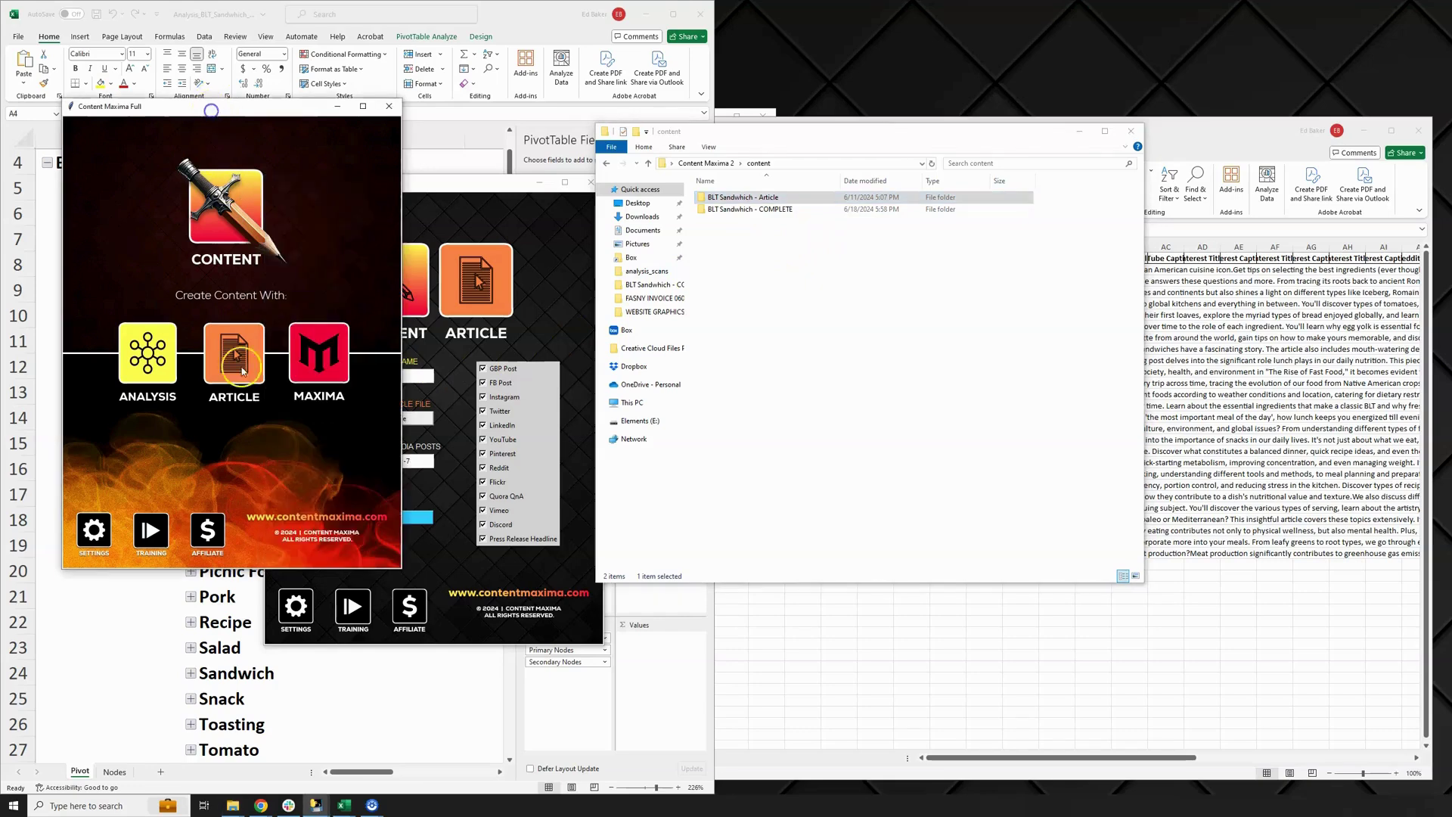
left_click(470, 195)
double_click(749, 208)
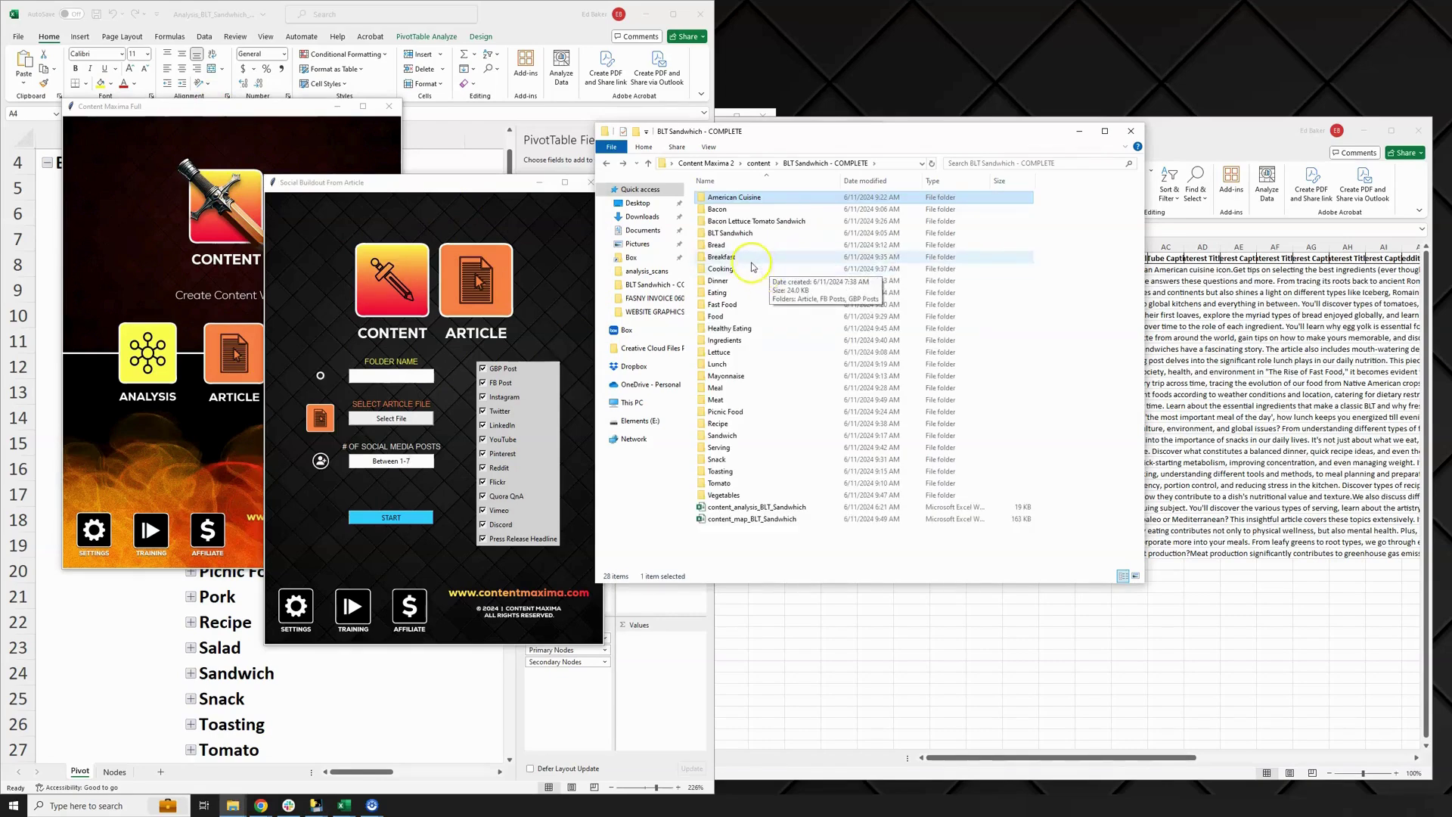
Go up to the content folder of Content Maxima 2 and close the Social Buildout From Article window
left_click(758, 163)
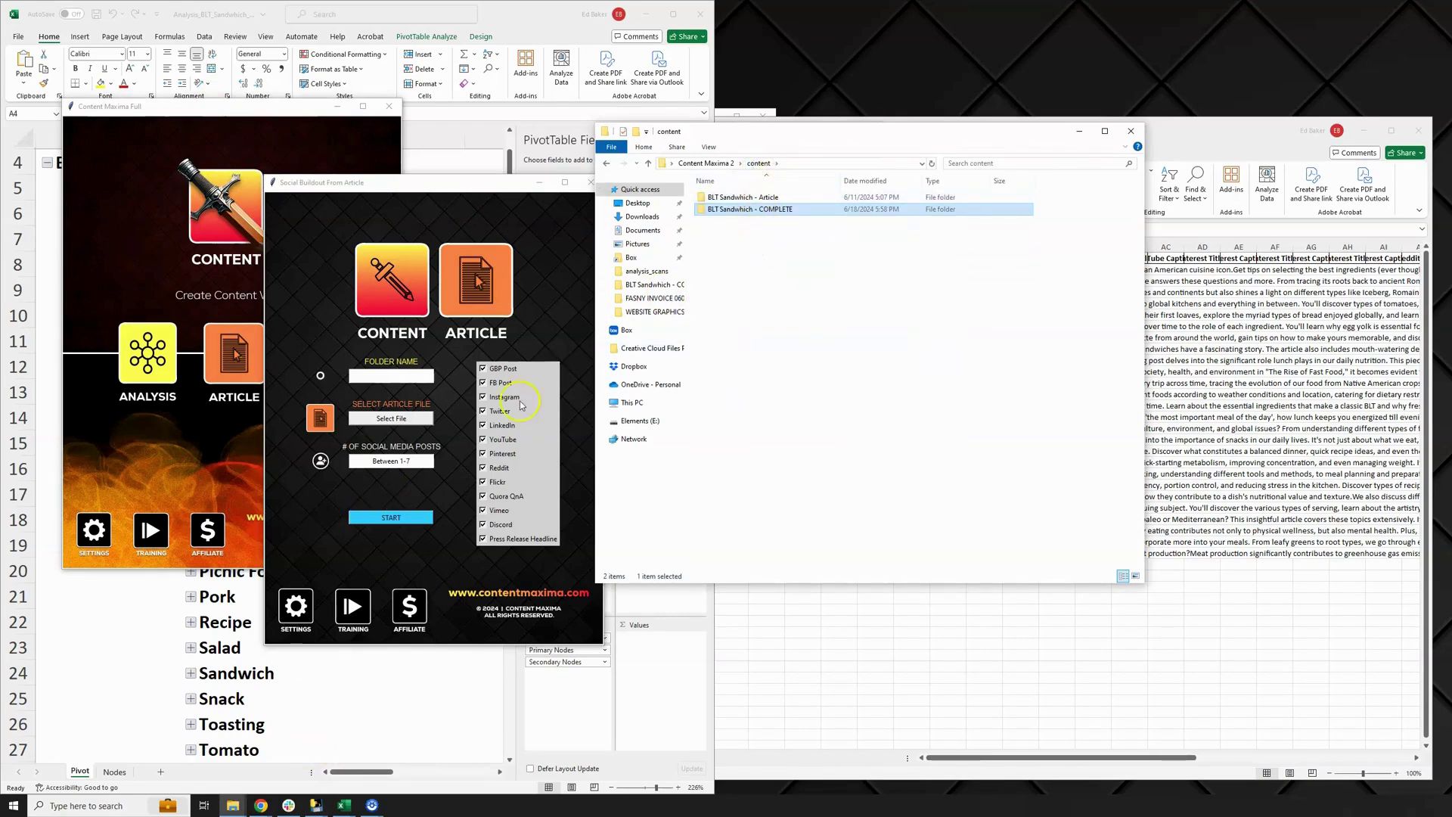
left_click_drag(412, 462, 356, 457)
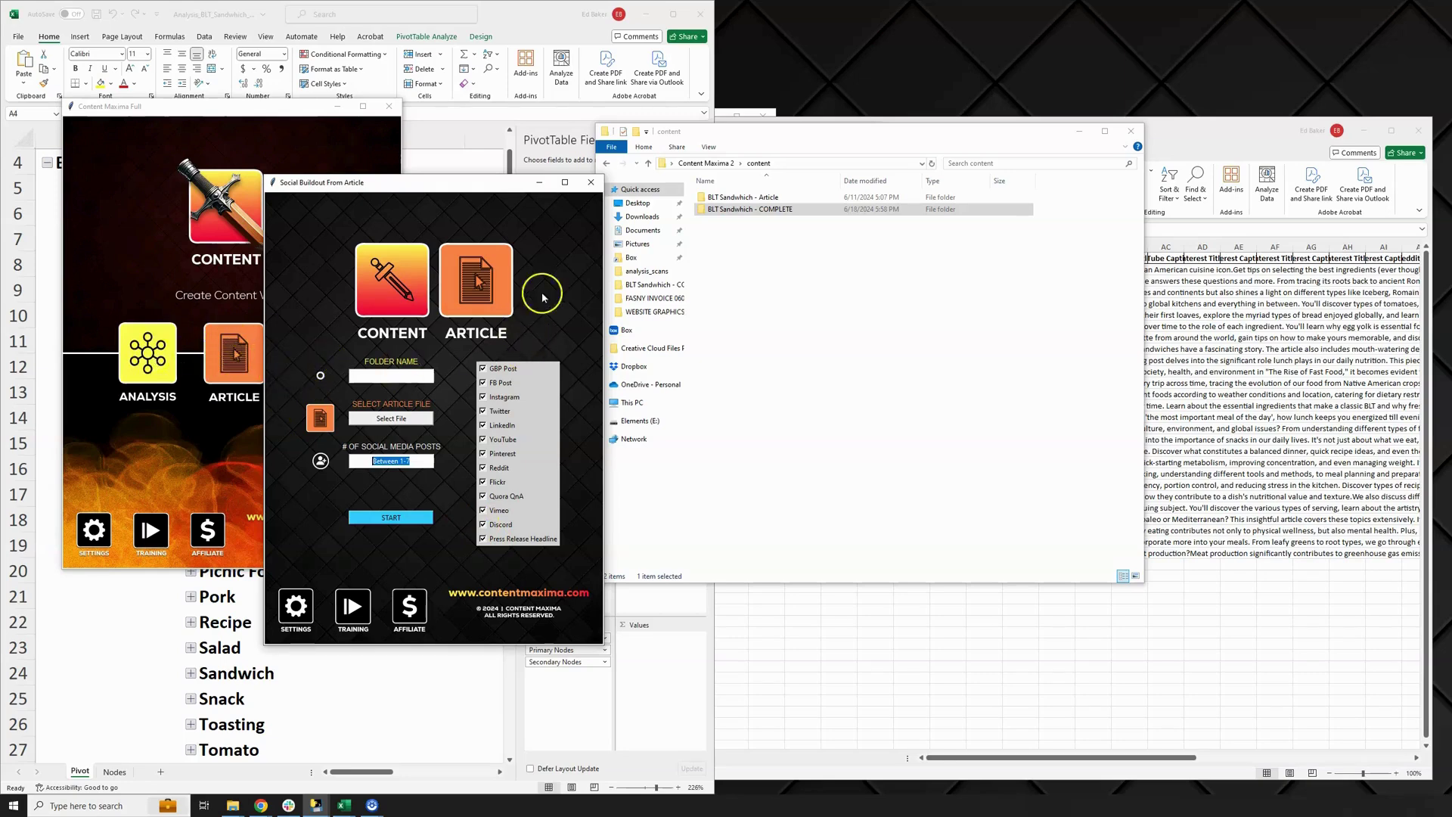
left_click(591, 182)
left_click(801, 307)
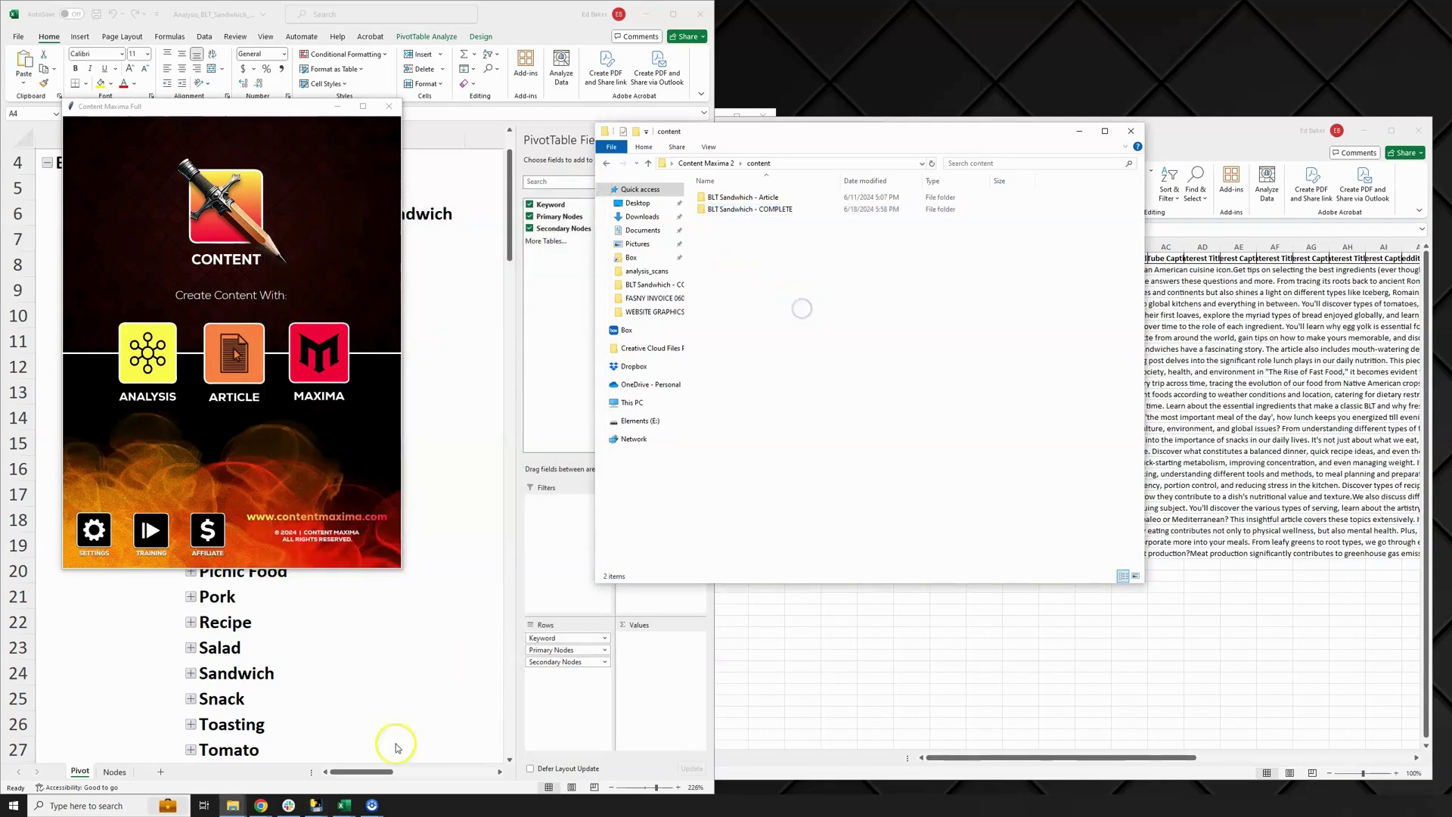
Switch to the CM 06182024 content folder and open the content_analysis_BLT_Sandwhich workbook from its BLT Sandwhich folder
left_click(236, 806)
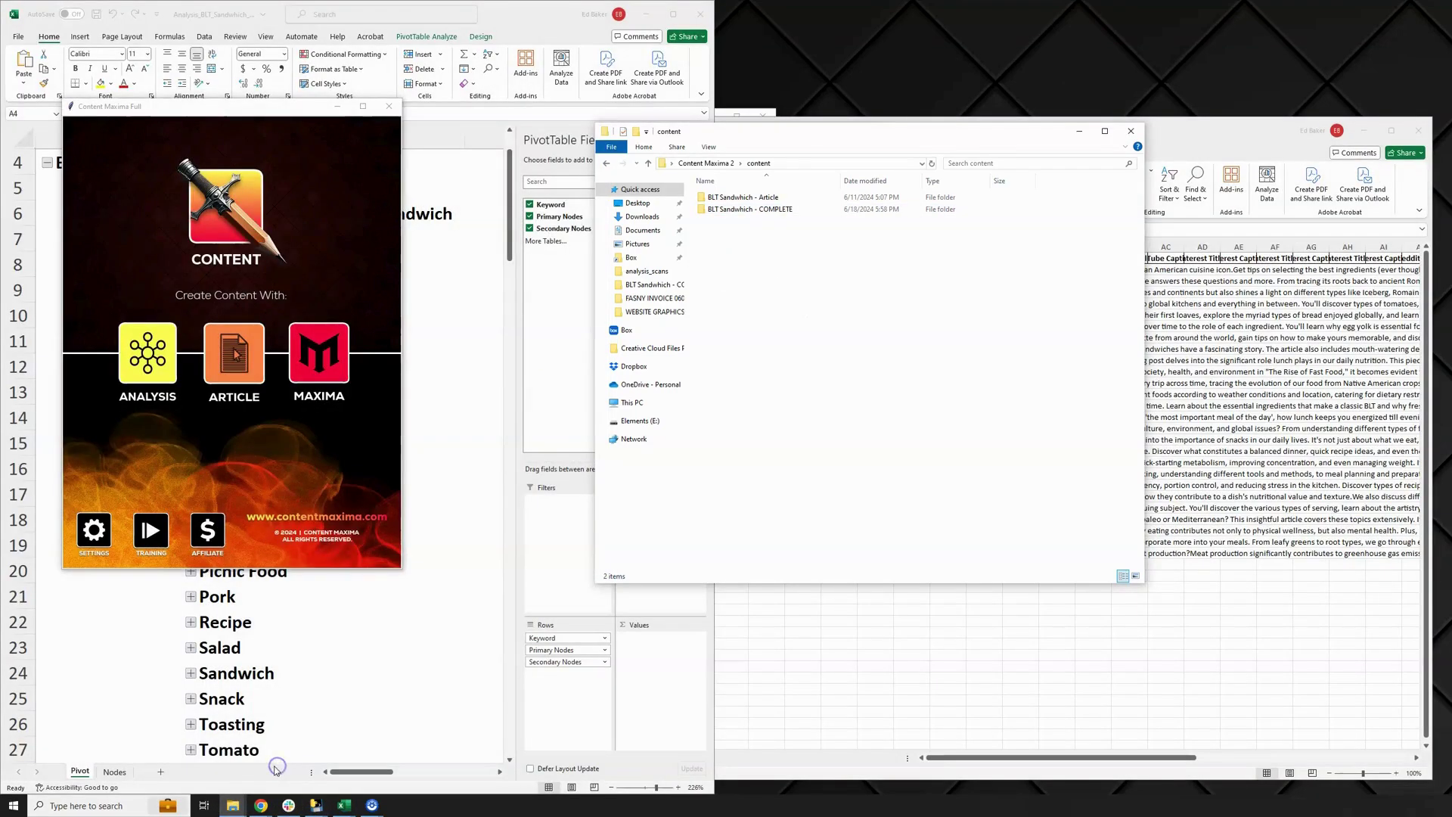
left_click(222, 772)
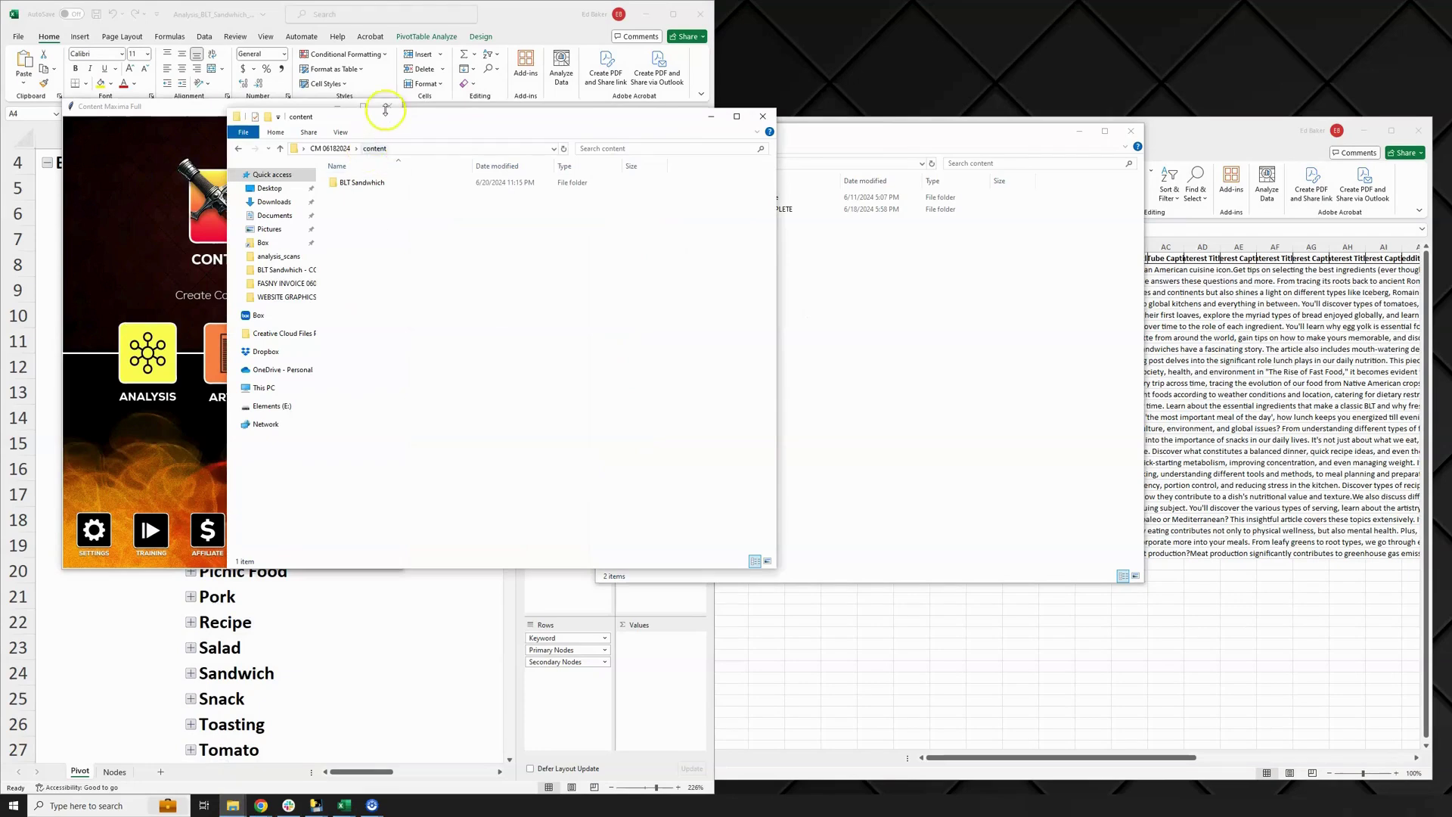
double_click(367, 184)
left_click_drag(428, 118, 534, 181)
double_click(484, 296)
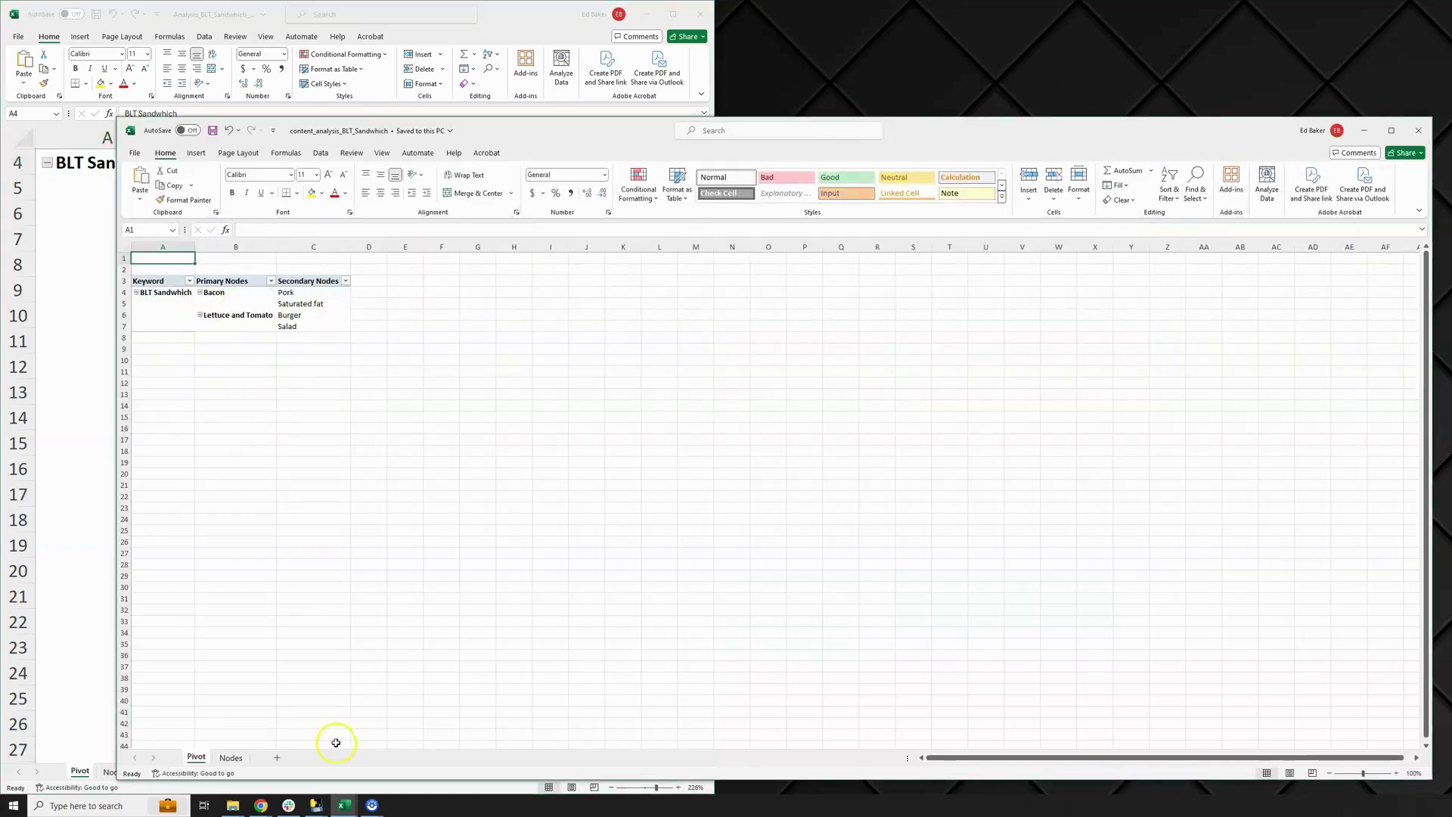
Compare the smaller BLT Sandwhich pivot table with the full analysis workbook, and close the smaller workbook
left_click(1372, 774)
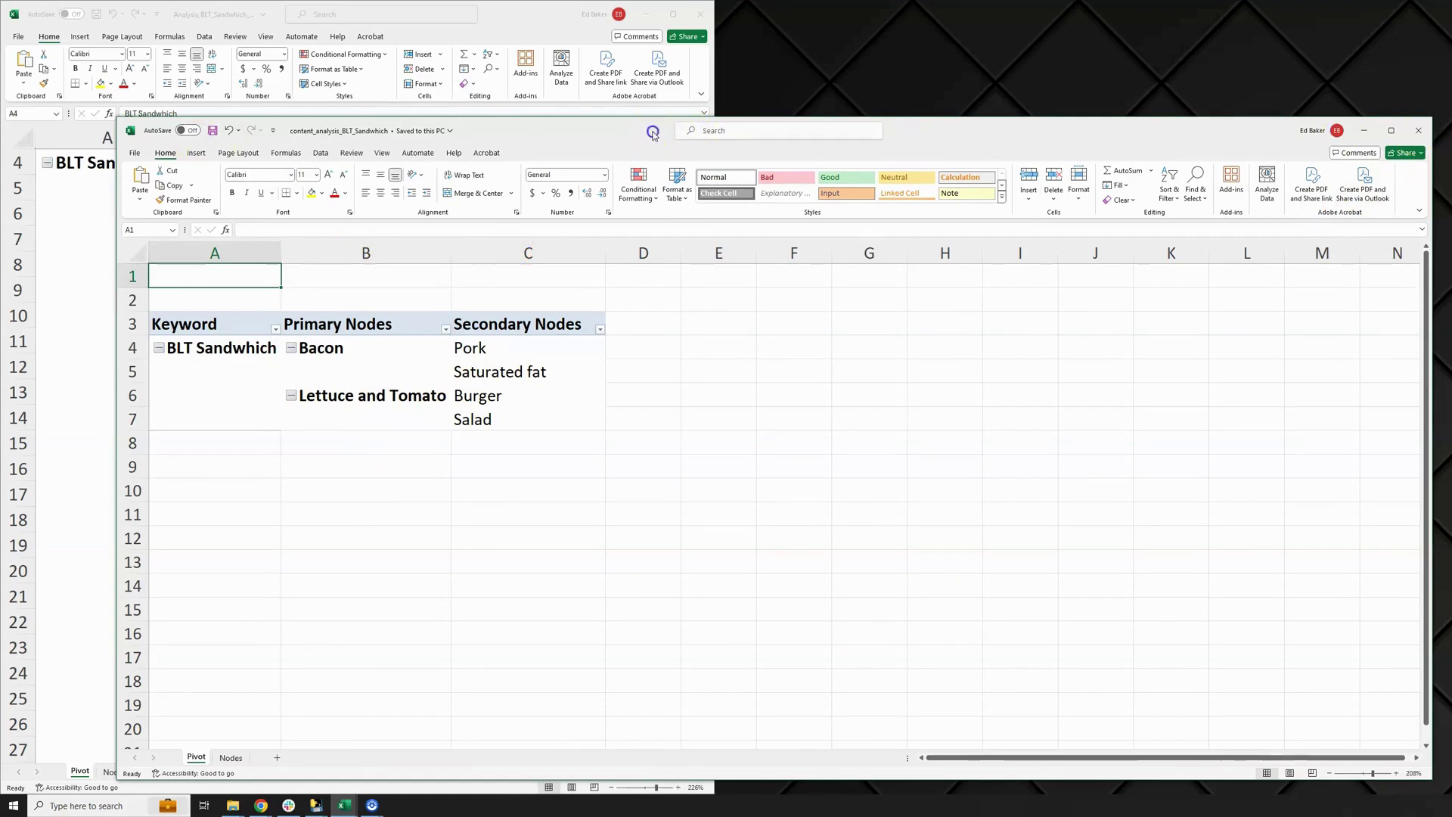
left_click_drag(652, 134, 1024, 123)
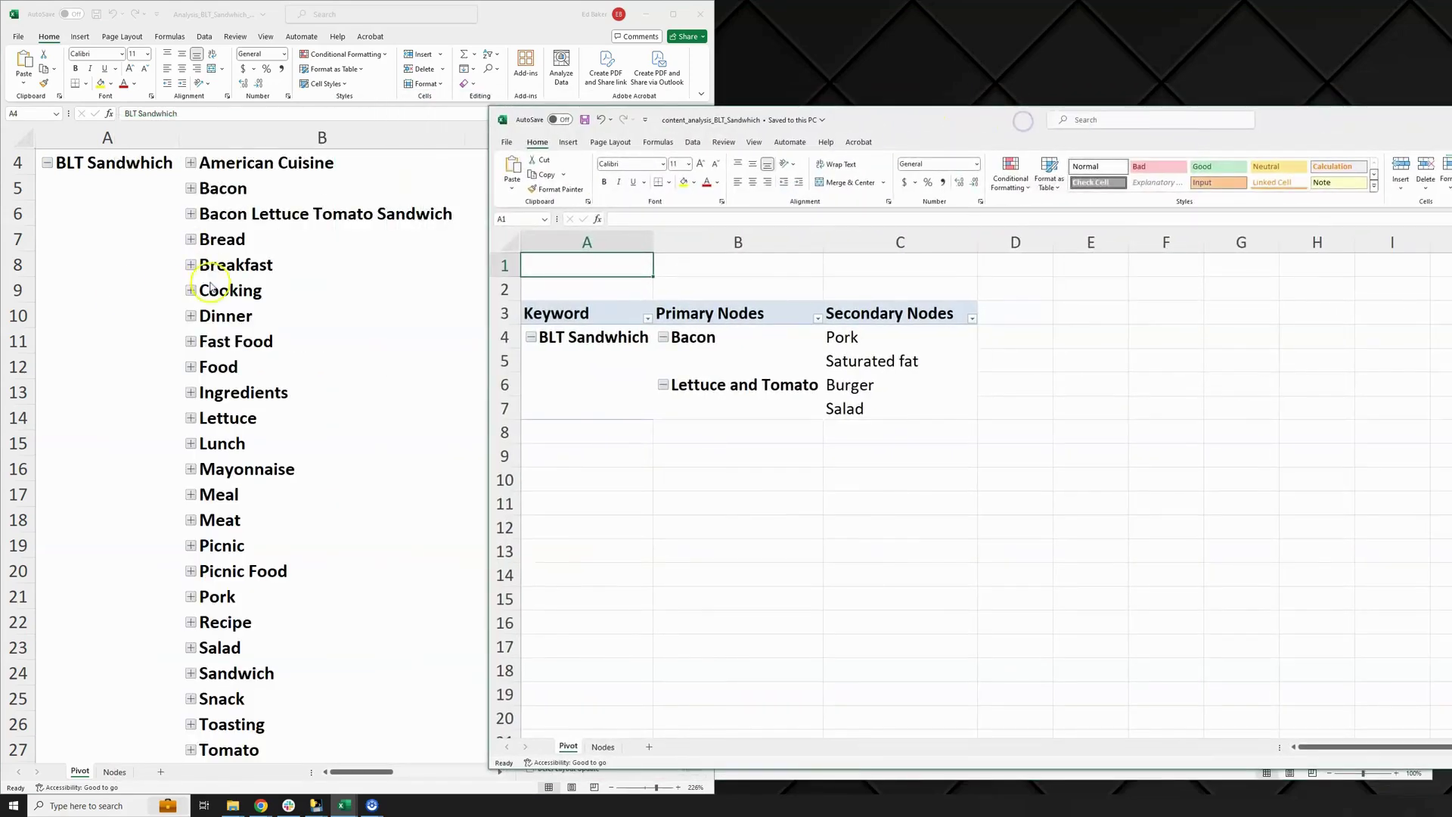
left_click_drag(1269, 118, 954, 114)
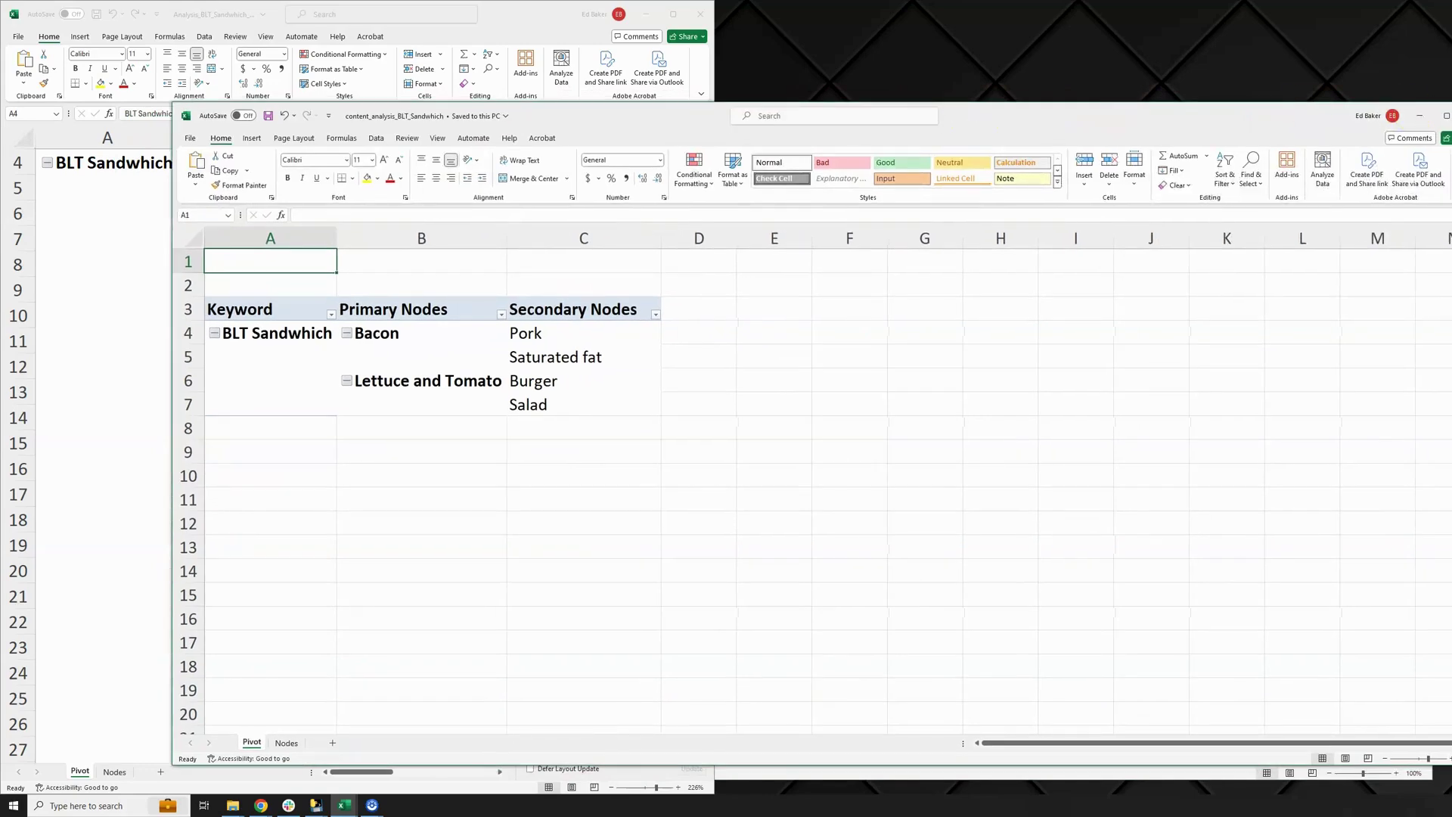
left_click(1450, 116)
left_click(781, 325)
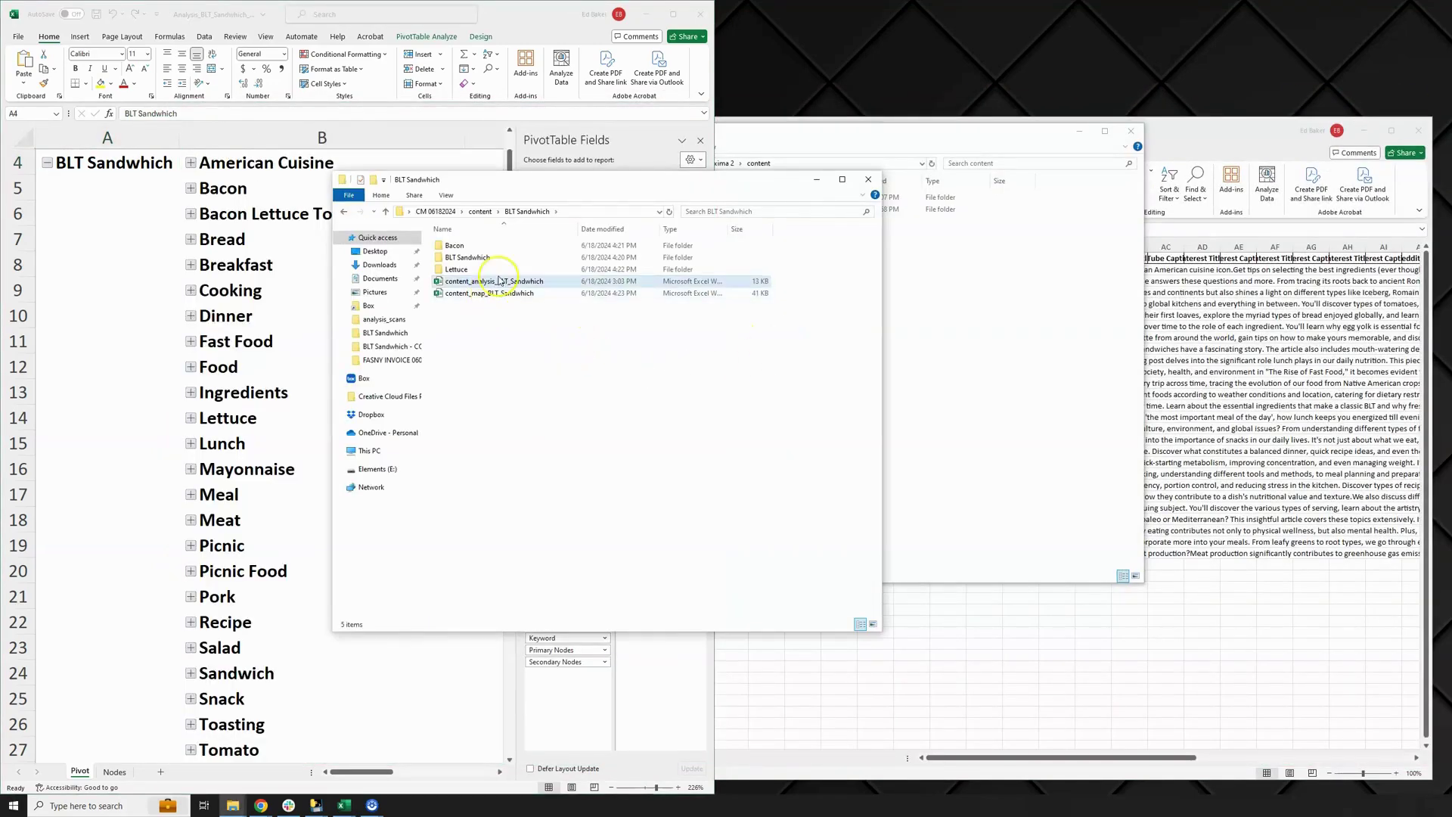
View the Bacon node's content folders, return to the BLT Sandwhich folder and reopen Bacon
double_click(457, 246)
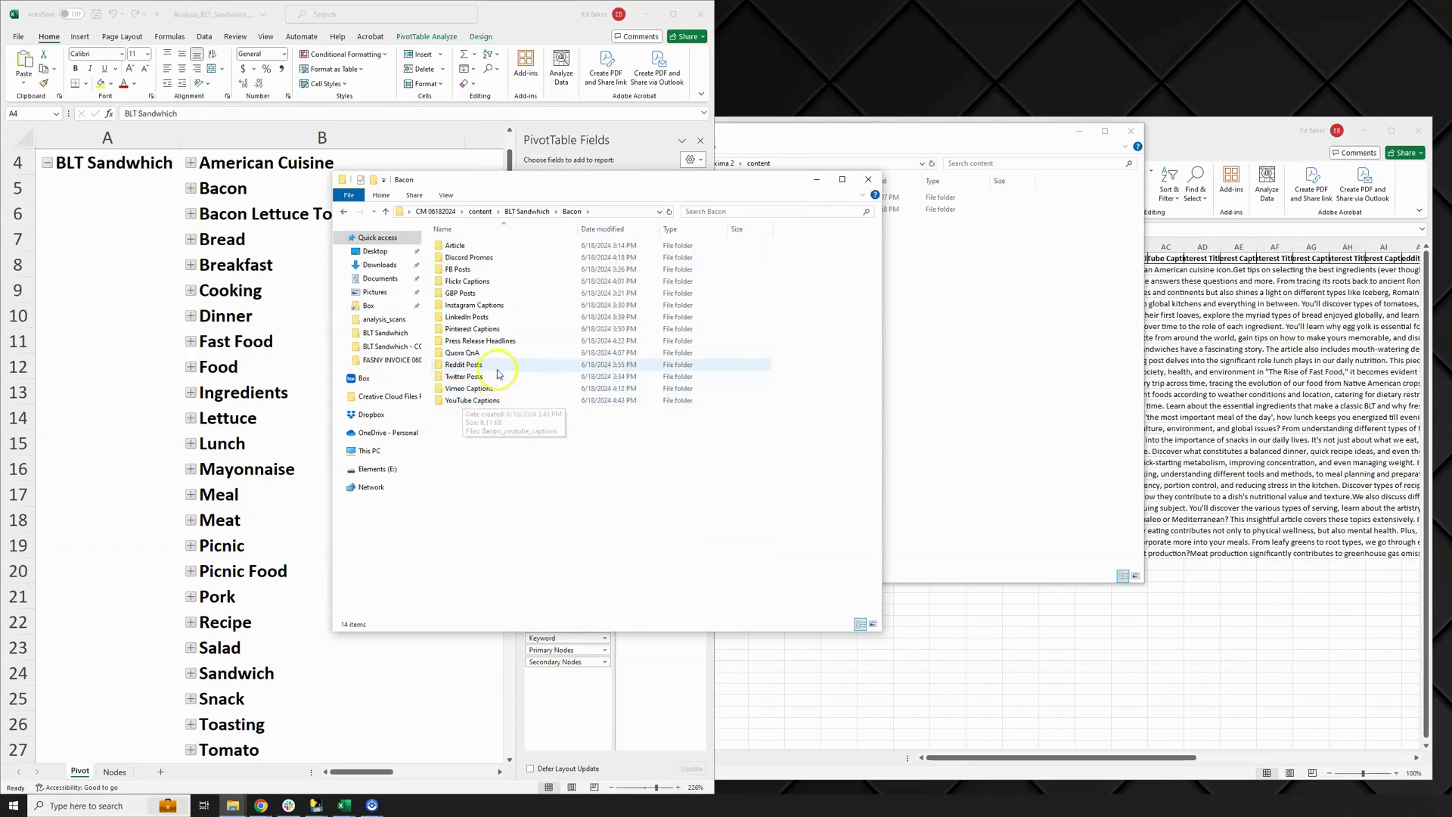
key("alt+Left")
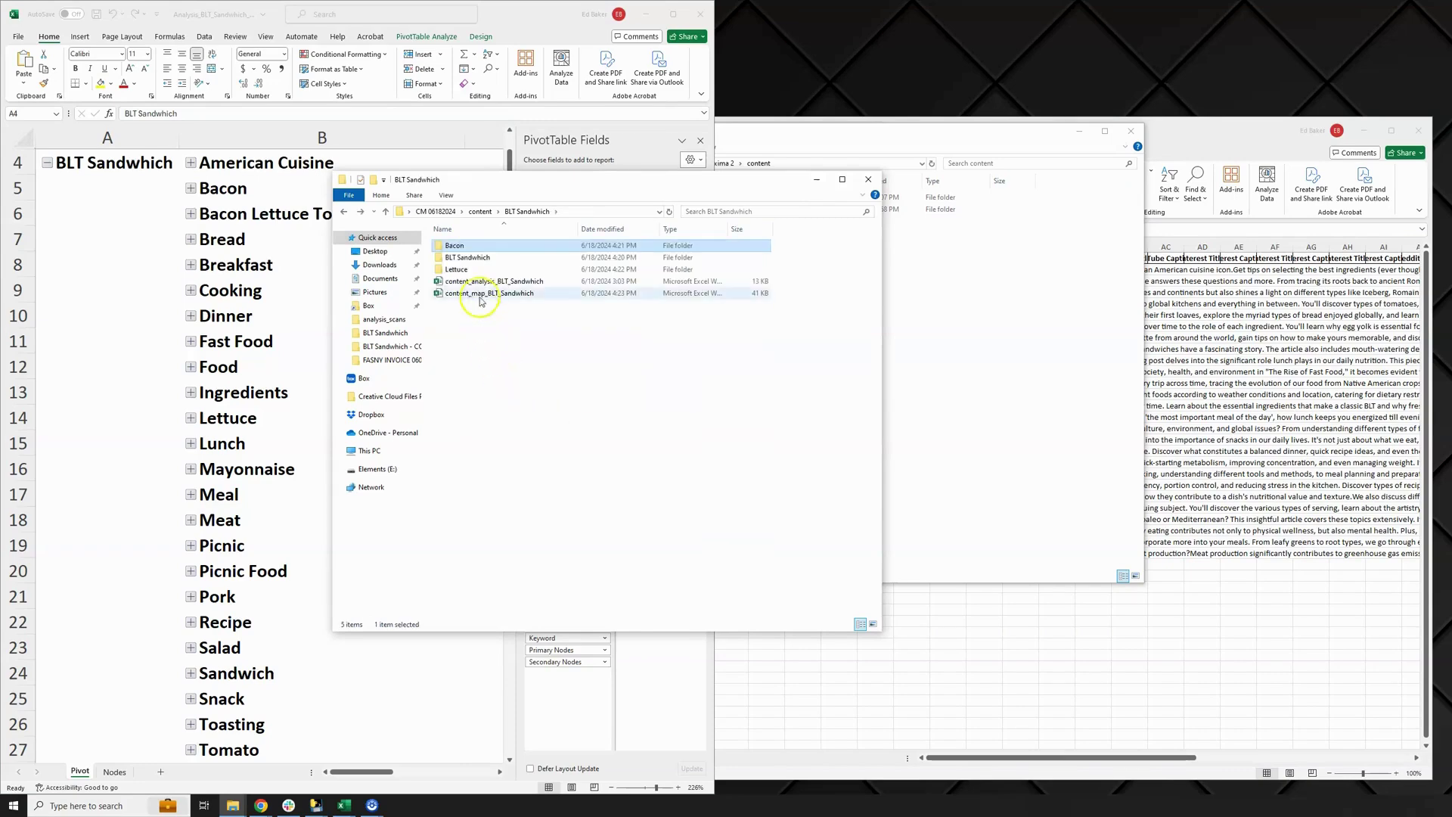
double_click(499, 247)
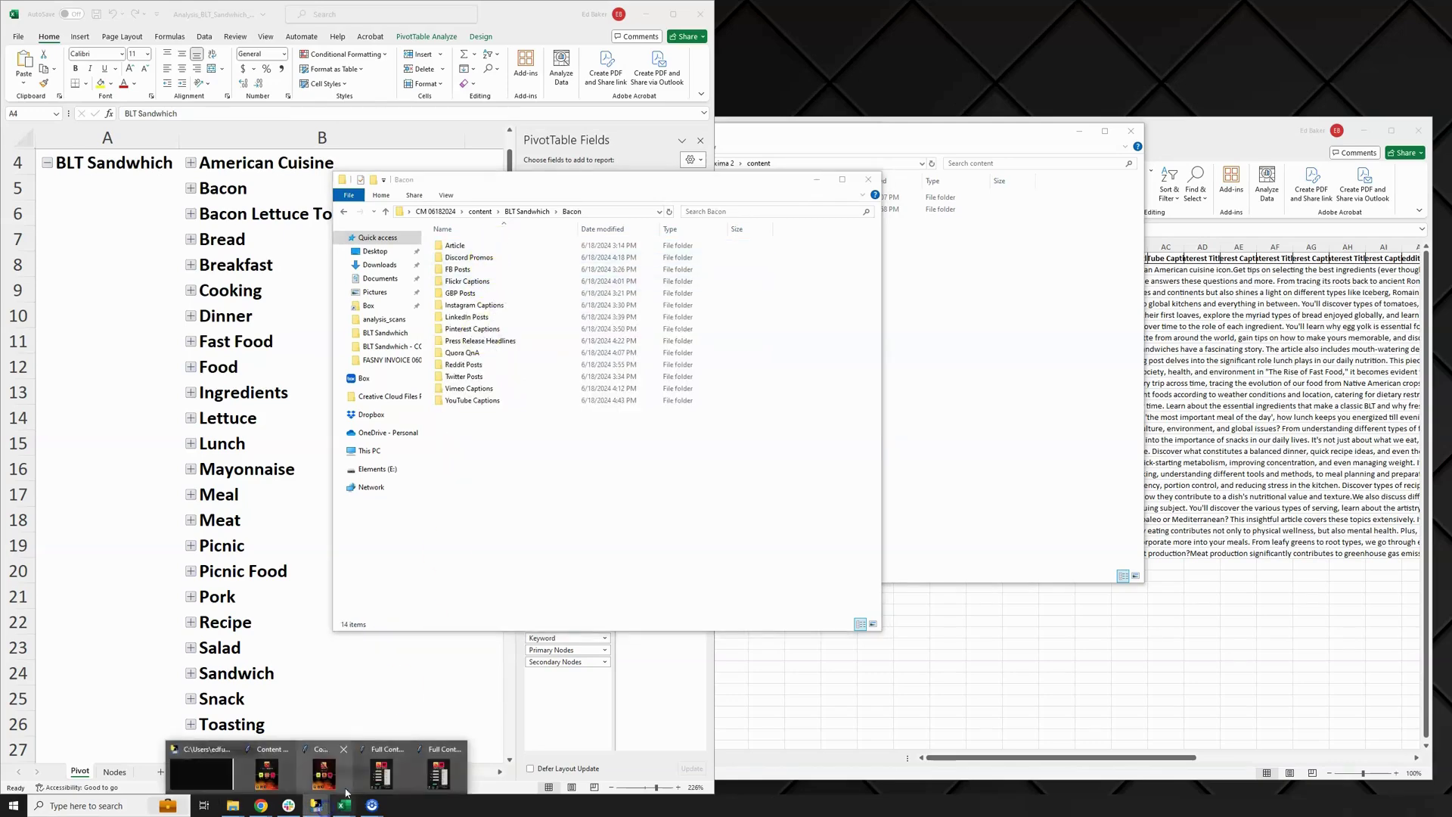
Bring the Full Content Buildout window forward and place the Bacon folder window beside it
left_click(353, 767)
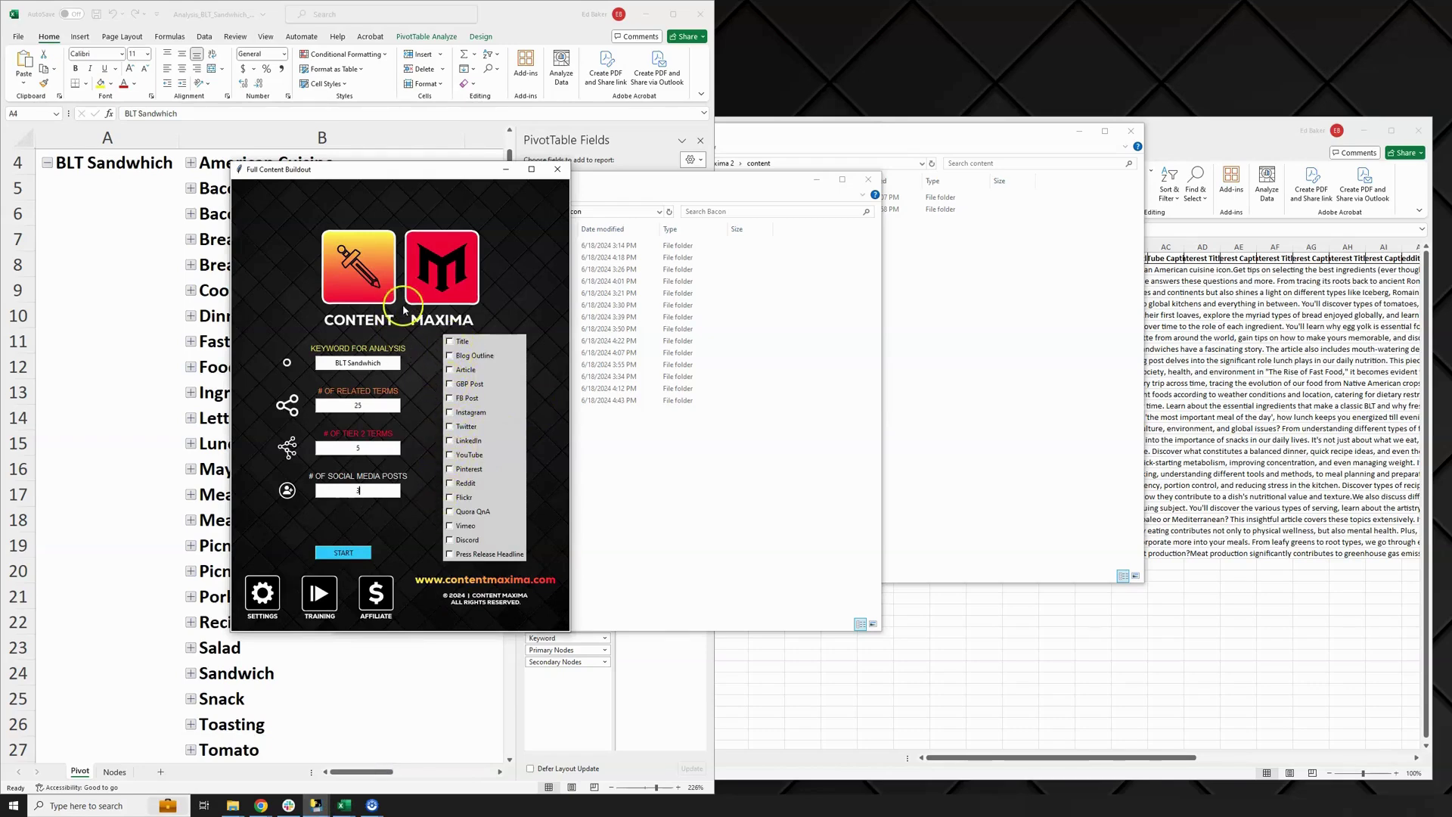
left_click(628, 448)
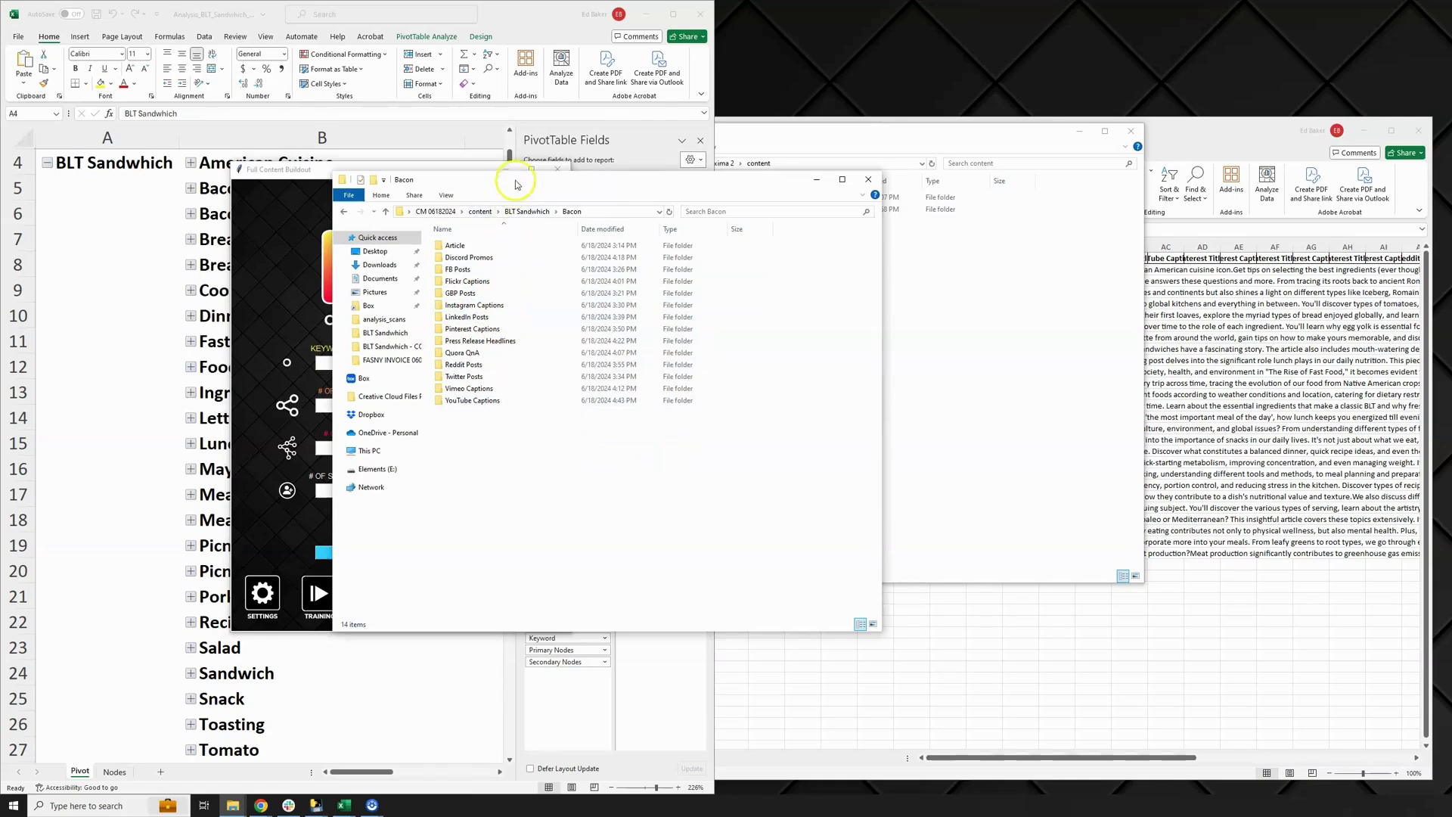
left_click_drag(519, 178, 728, 201)
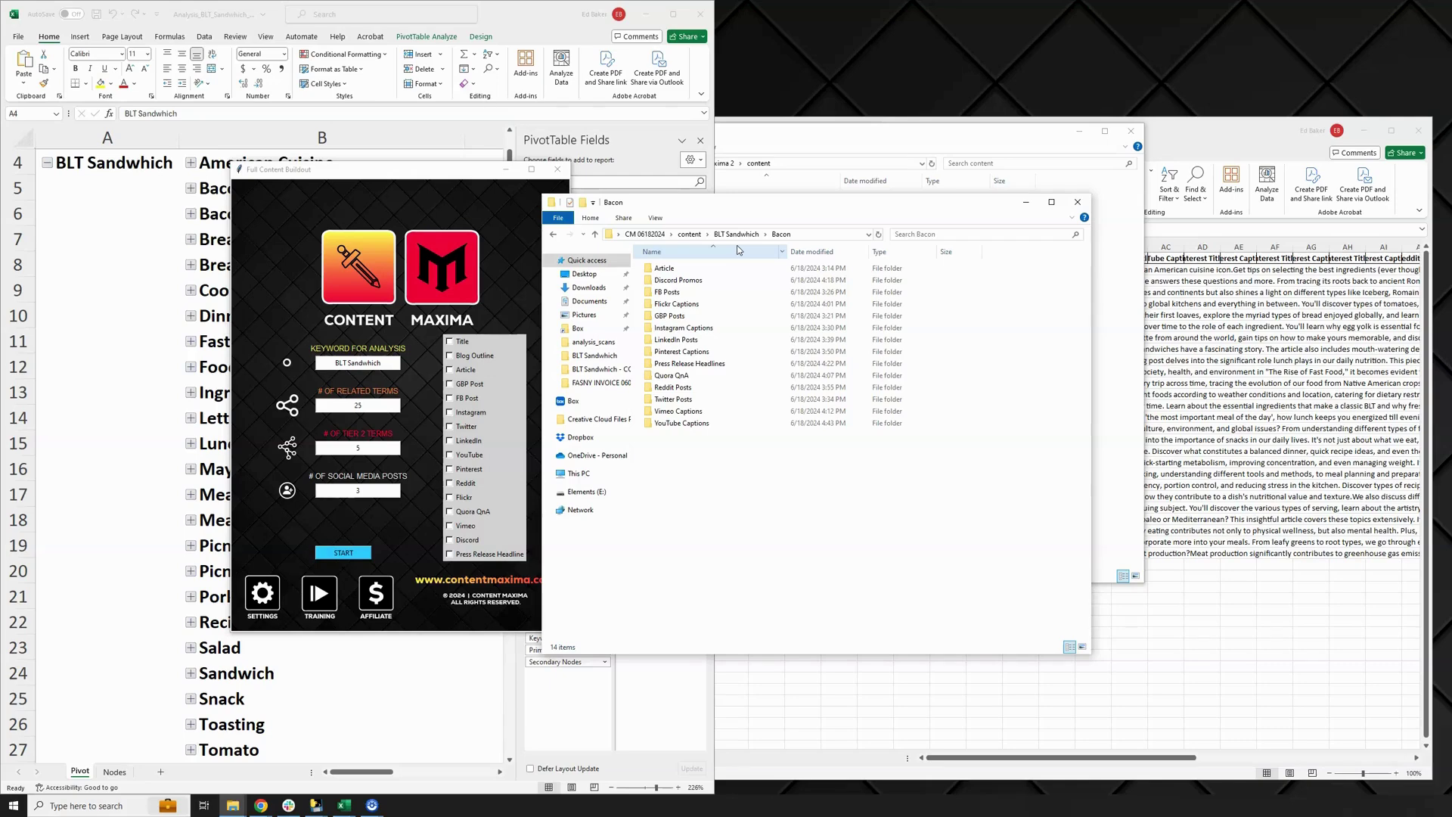
Close the content_map_BLT_Sandwhich workbook and bring the Full Content Buildout and Bacon folder windows forward side by side
left_click_drag(1217, 133, 1133, 79)
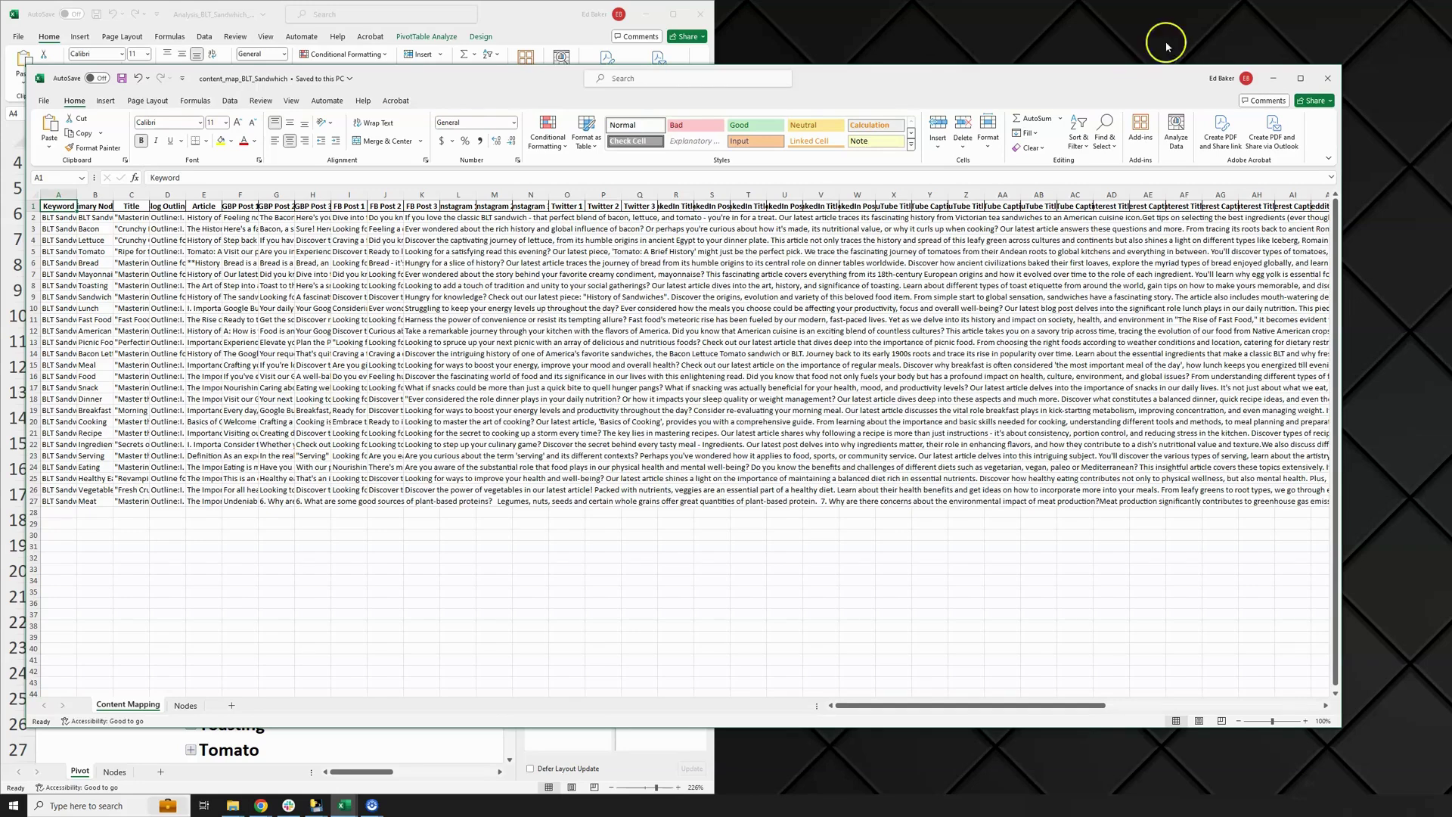
left_click(1327, 78)
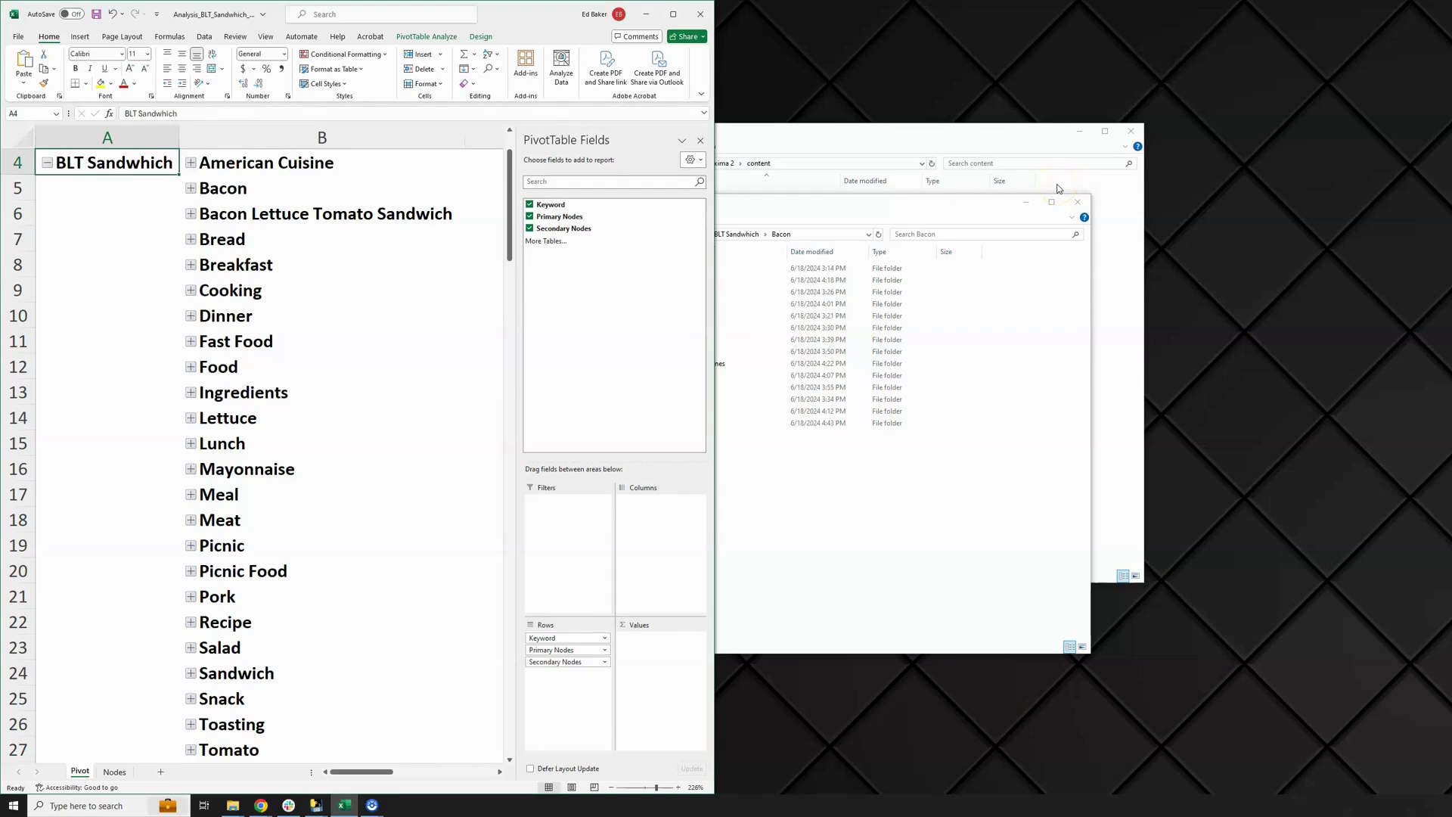
left_click(316, 805)
left_click(319, 764)
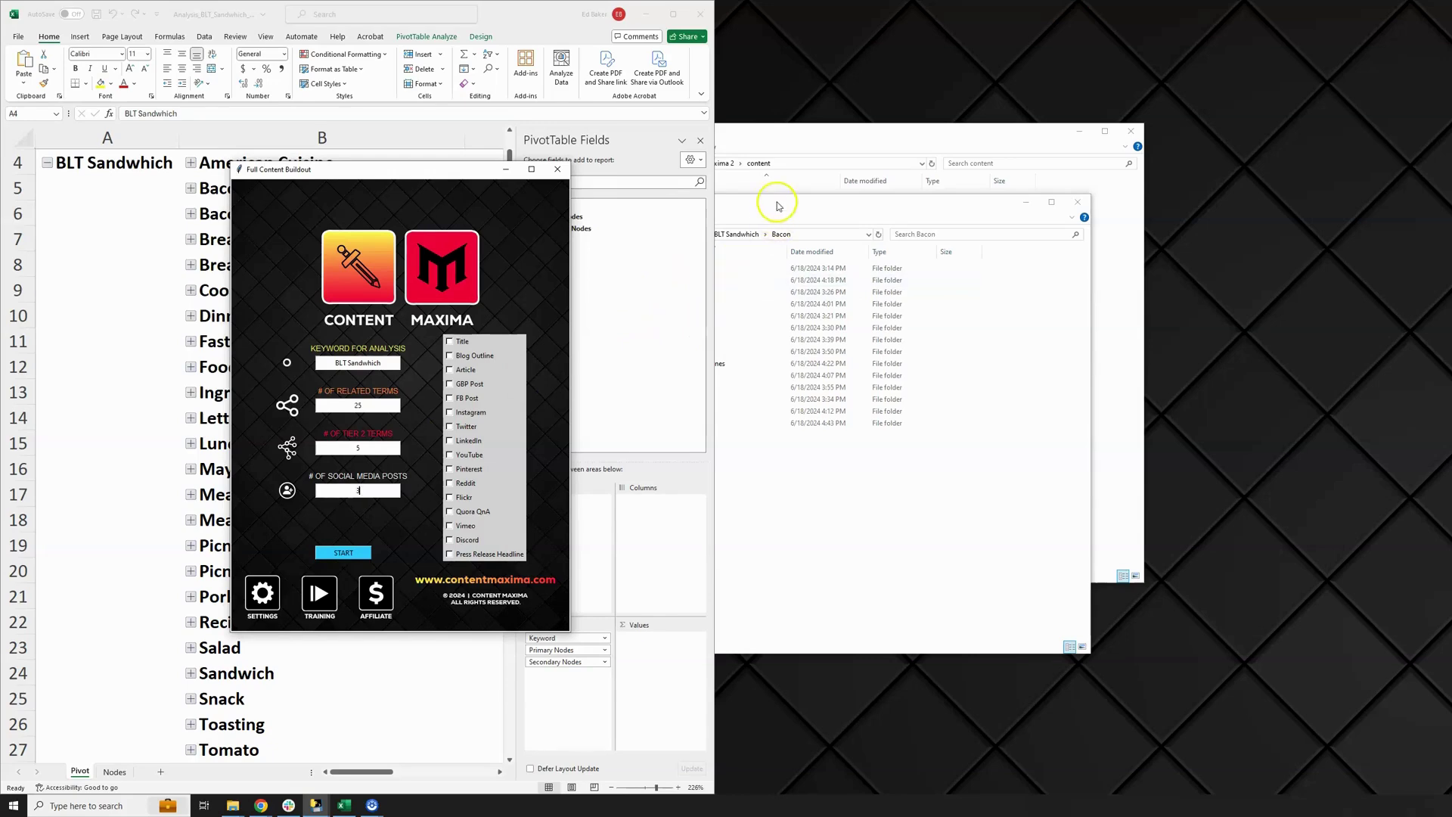
left_click_drag(780, 206, 823, 199)
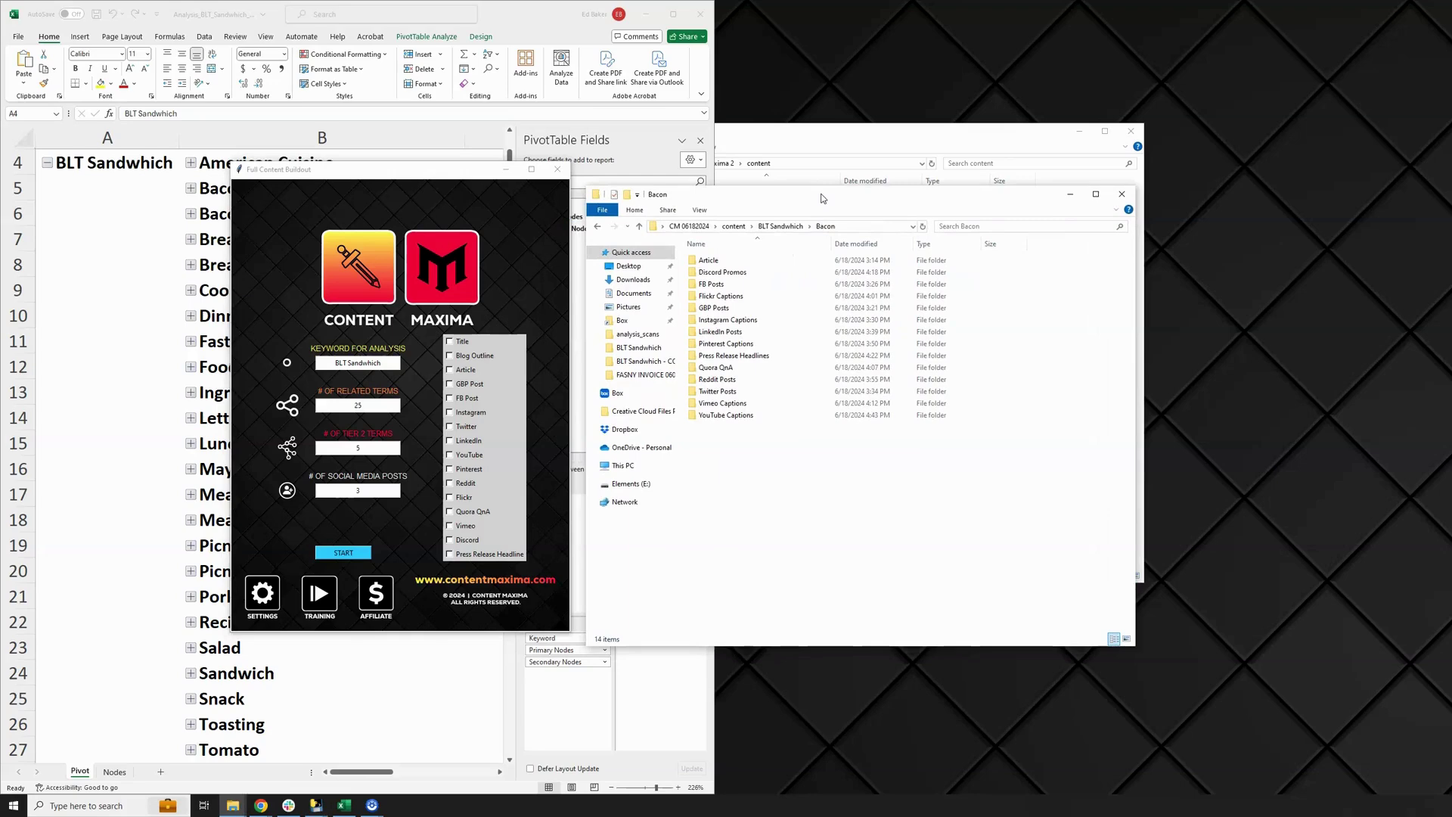